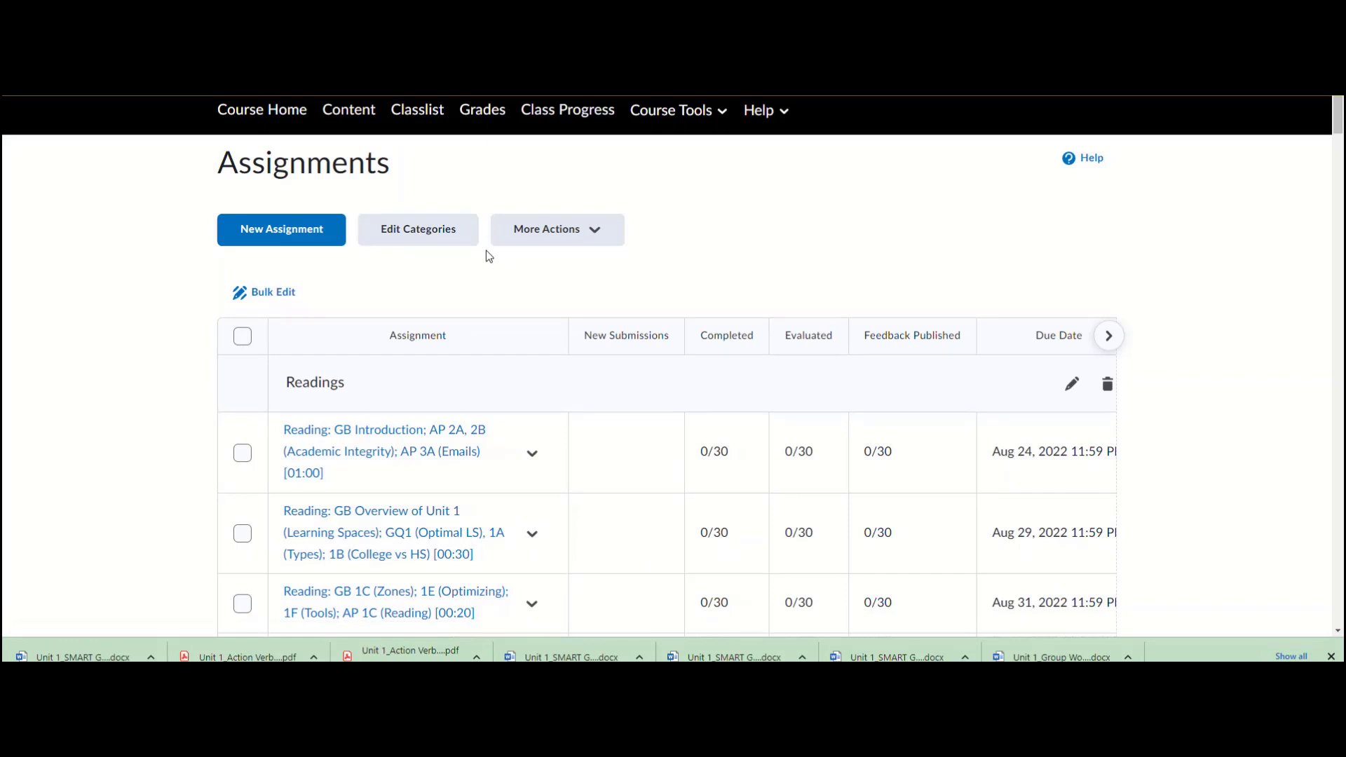
Open the assignment categories for editing, review the full category list, and close it without changes.
{"action": "left_click", "coordinate": [446, 239]}
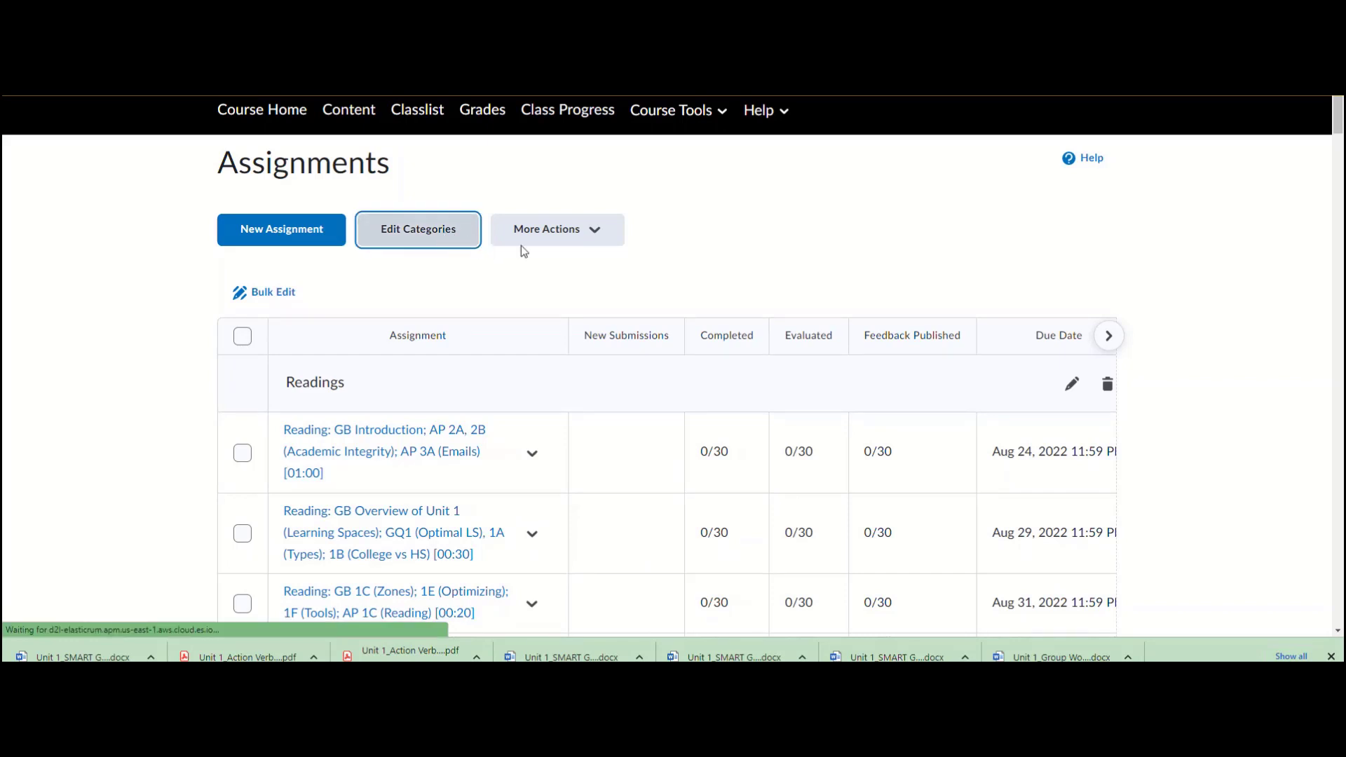
{"action": "scroll", "coordinate": [454, 313], "scroll_direction": "down", "scroll_amount": 2}
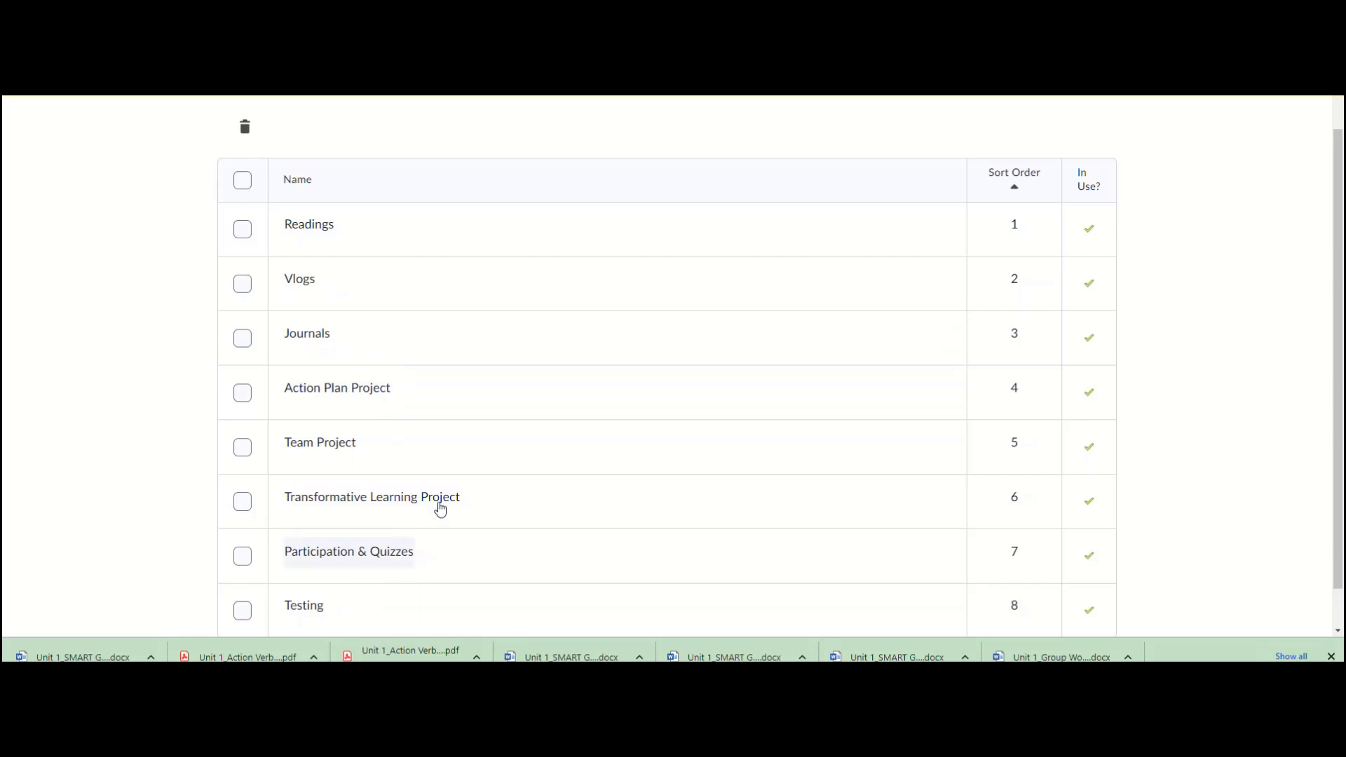
{"action": "scroll", "coordinate": [487, 383], "scroll_direction": "up", "scroll_amount": 2}
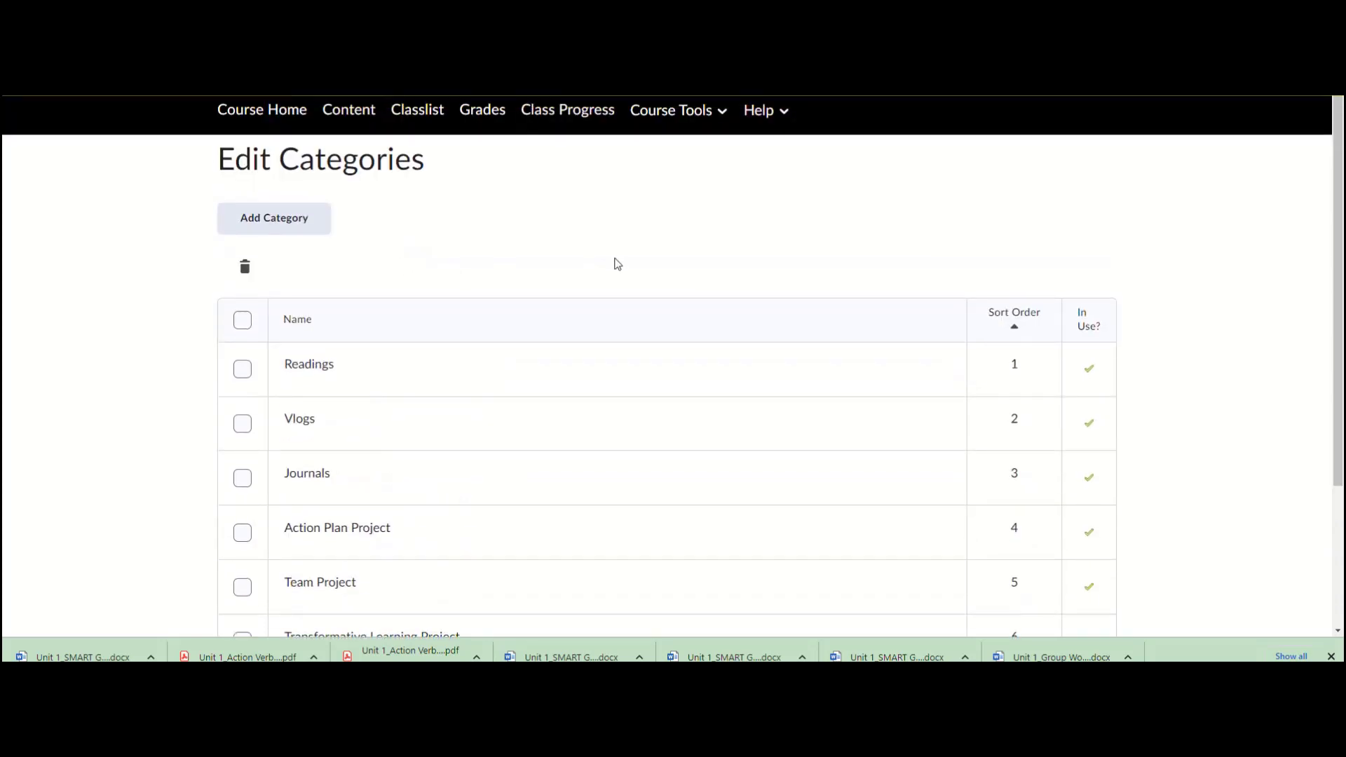
{"action": "scroll", "coordinate": [599, 245], "scroll_direction": "down", "scroll_amount": 3}
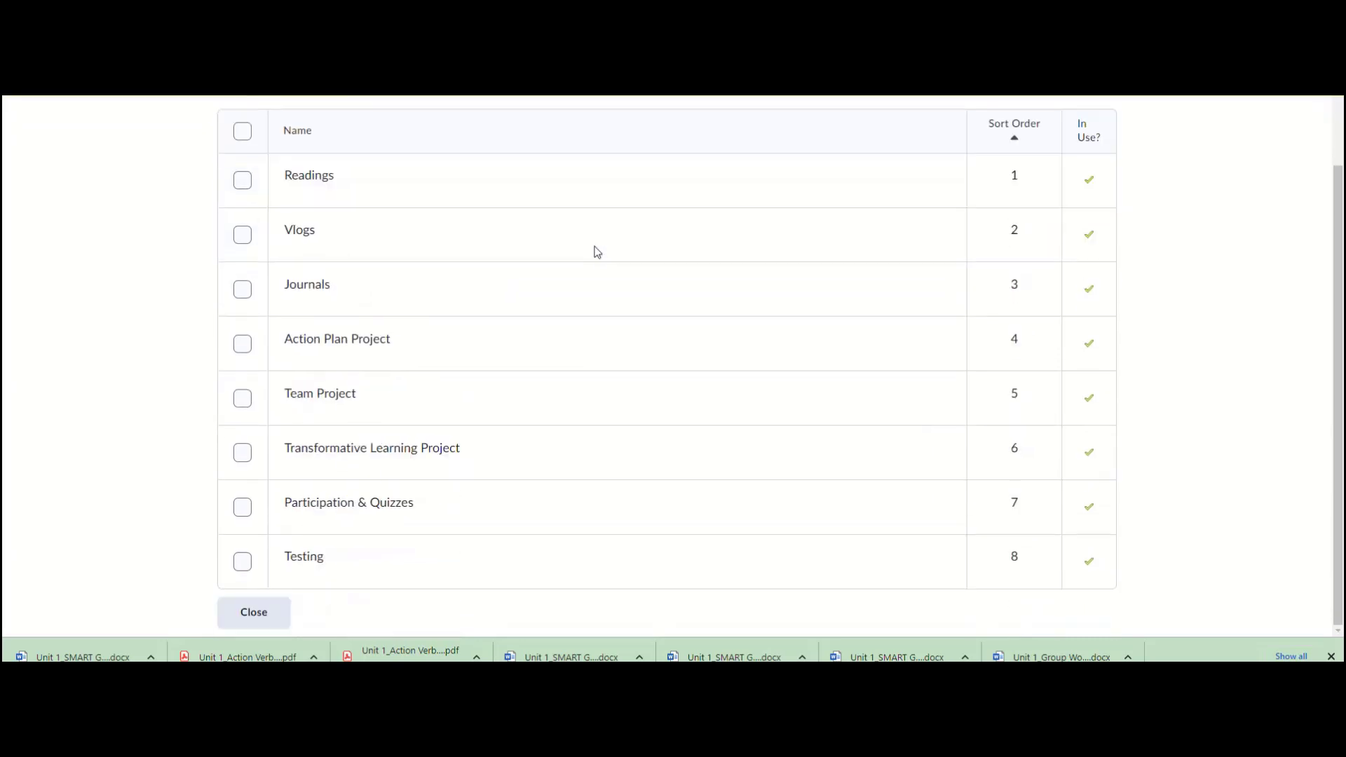
{"action": "left_click", "coordinate": [255, 611]}
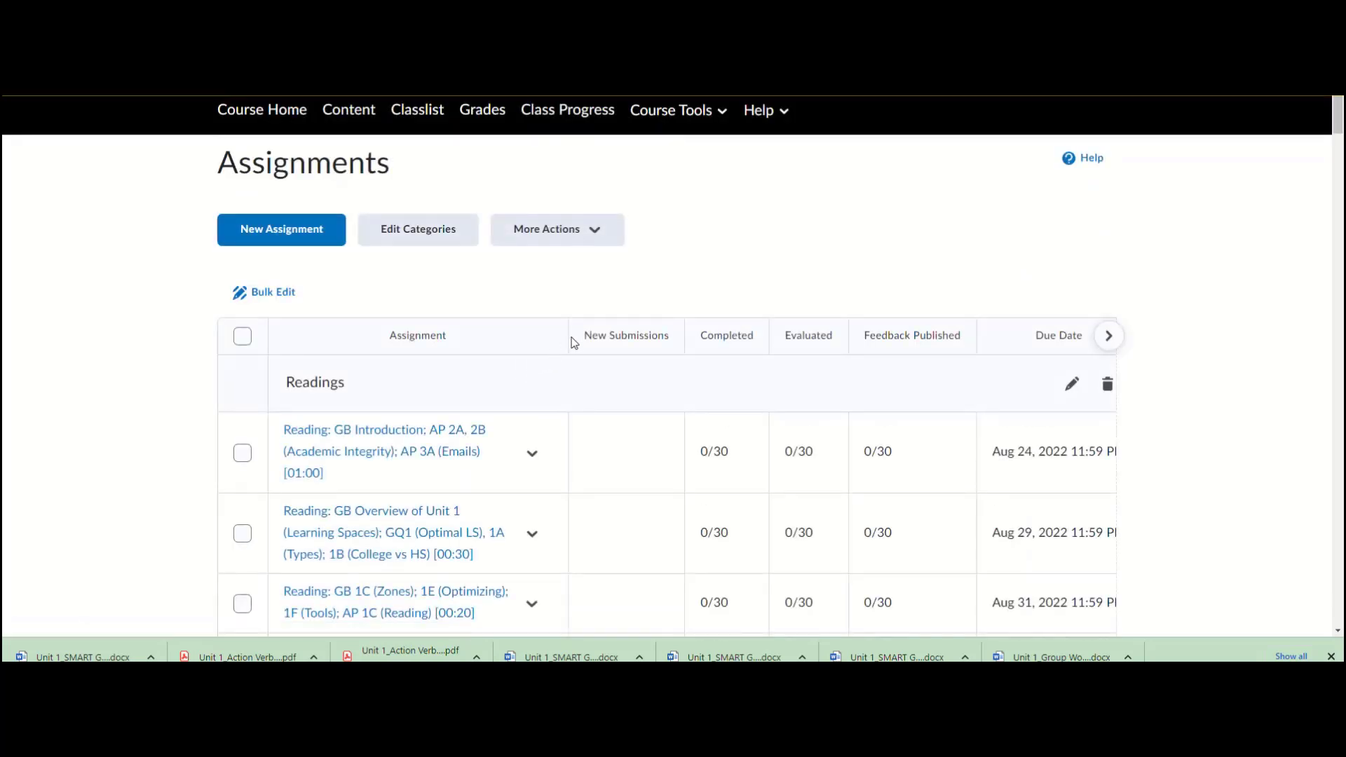
Open the assignment "Reading: American Ways Ch. 1 (Am. Values and Assumptions)" in the Readings category for editing.
{"action": "scroll", "coordinate": [539, 343], "scroll_direction": "down", "scroll_amount": 2}
{"action": "scroll", "coordinate": [535, 340], "scroll_direction": "up", "scroll_amount": 2}
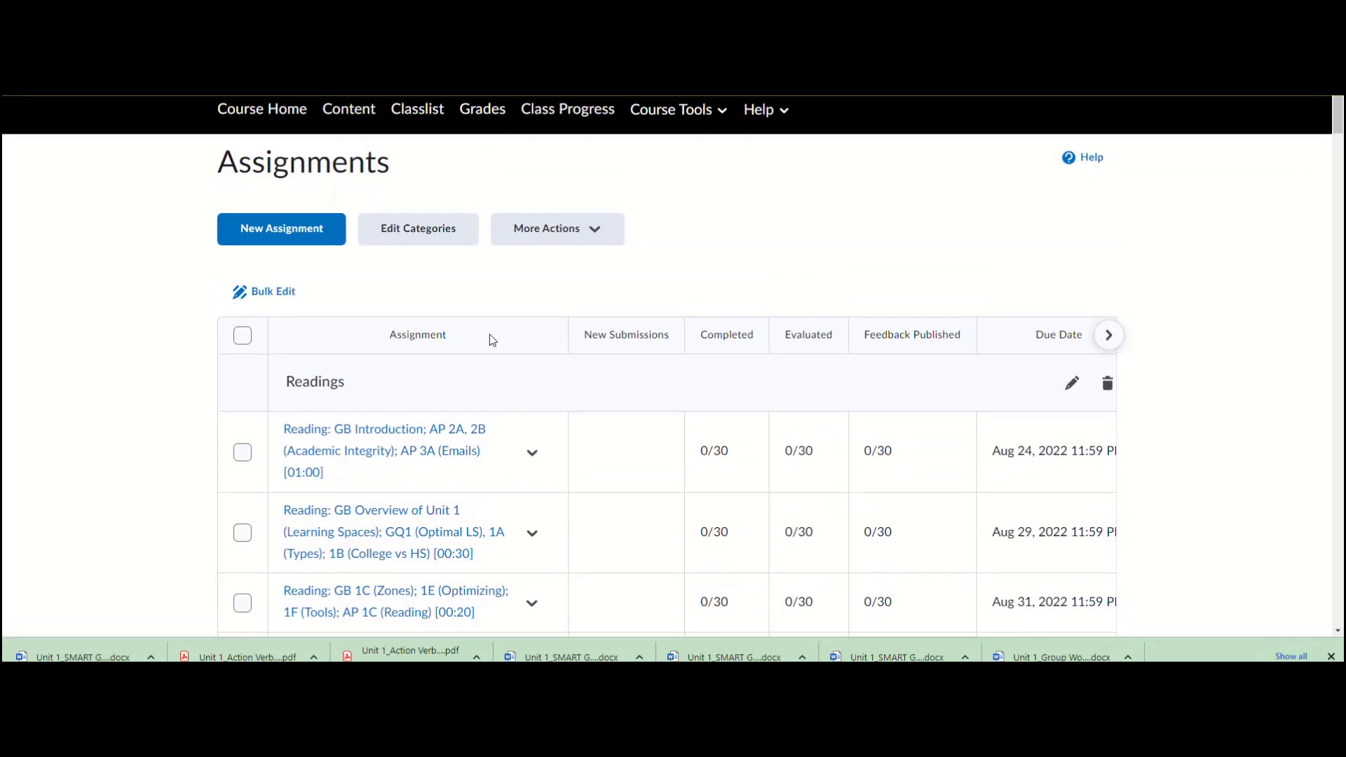
{"action": "scroll", "coordinate": [425, 399], "scroll_direction": "down", "scroll_amount": 3}
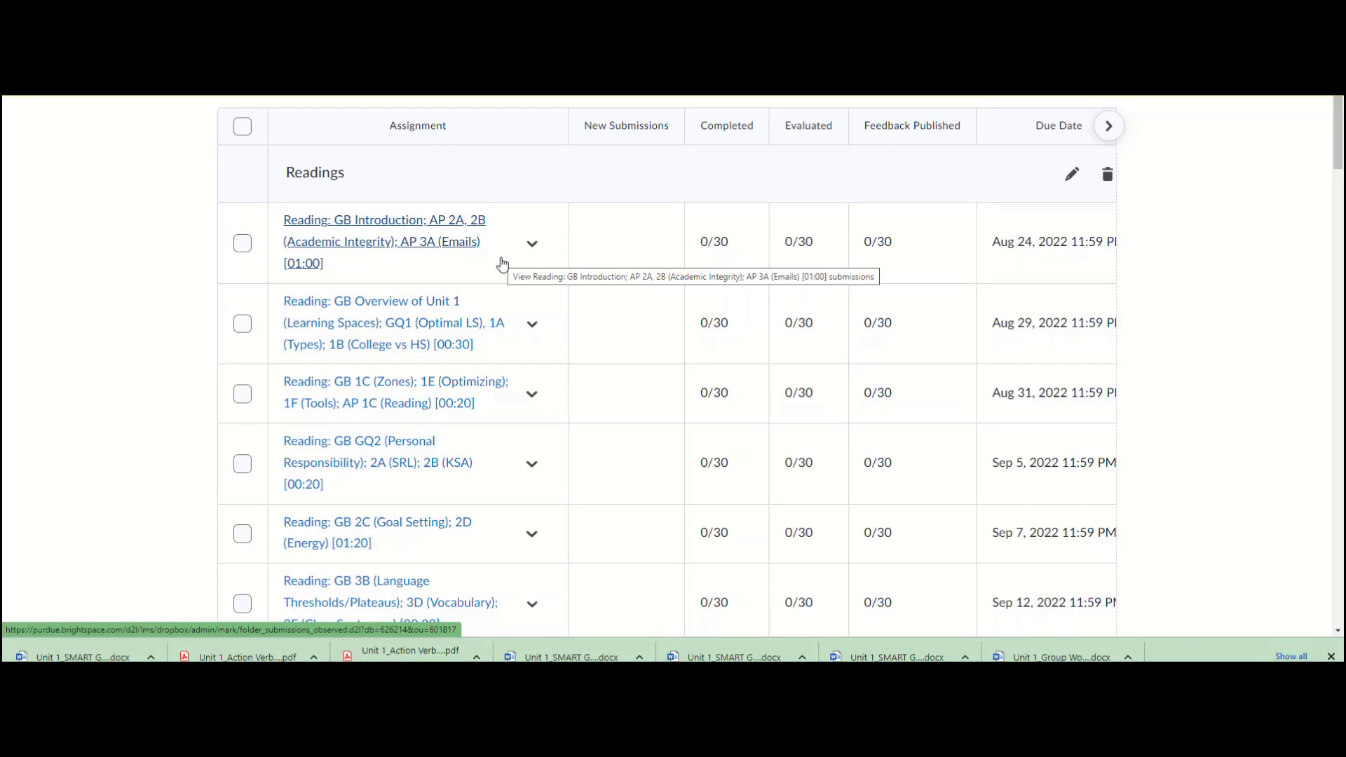
{"action": "scroll", "coordinate": [503, 264], "scroll_direction": "down", "scroll_amount": 9}
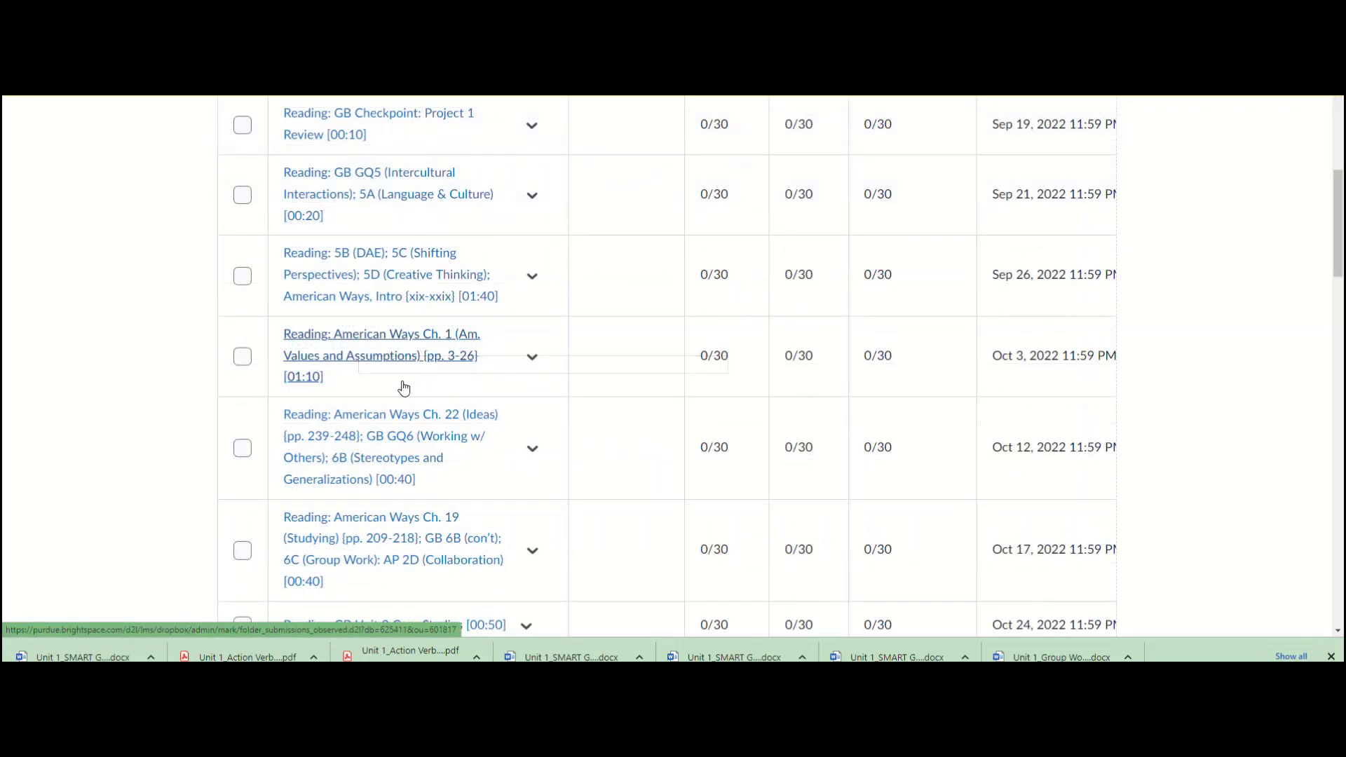
{"action": "left_click", "coordinate": [533, 358]}
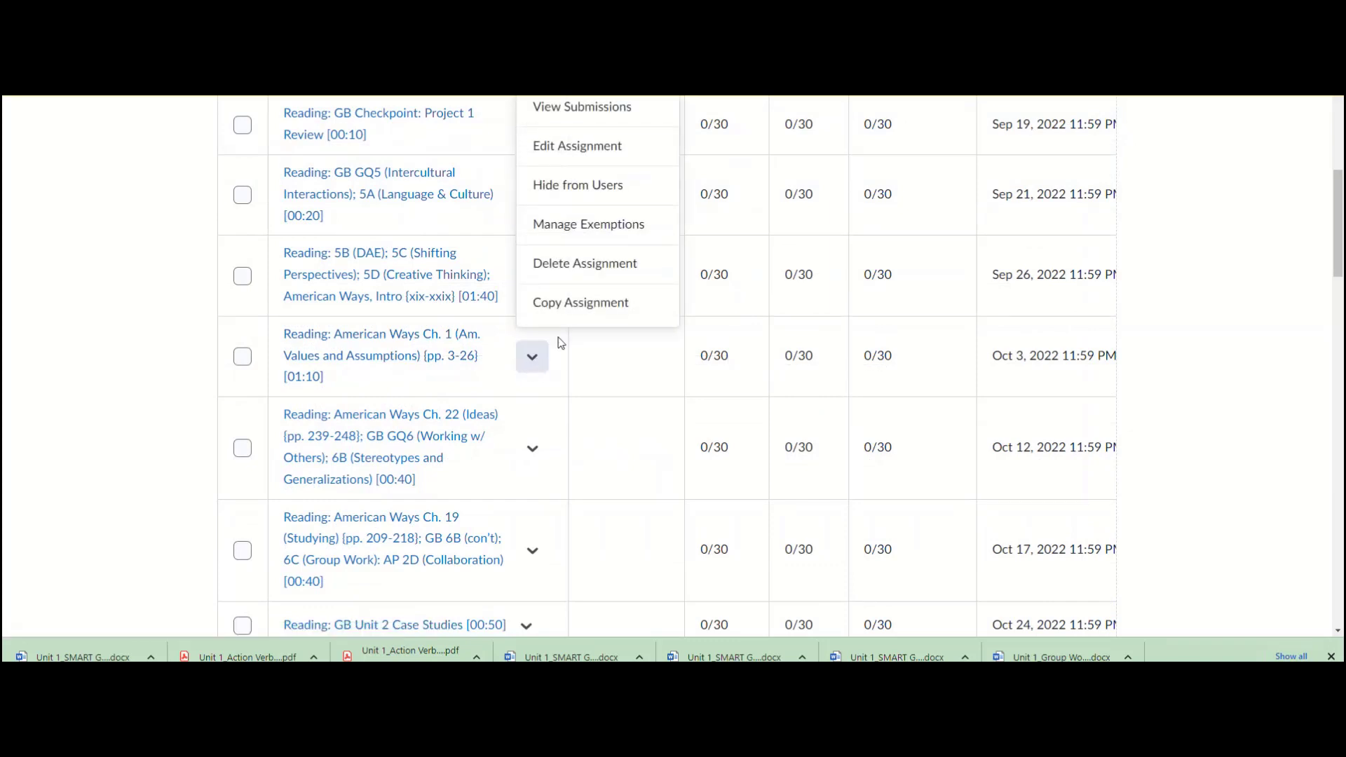
{"action": "left_click", "coordinate": [646, 148]}
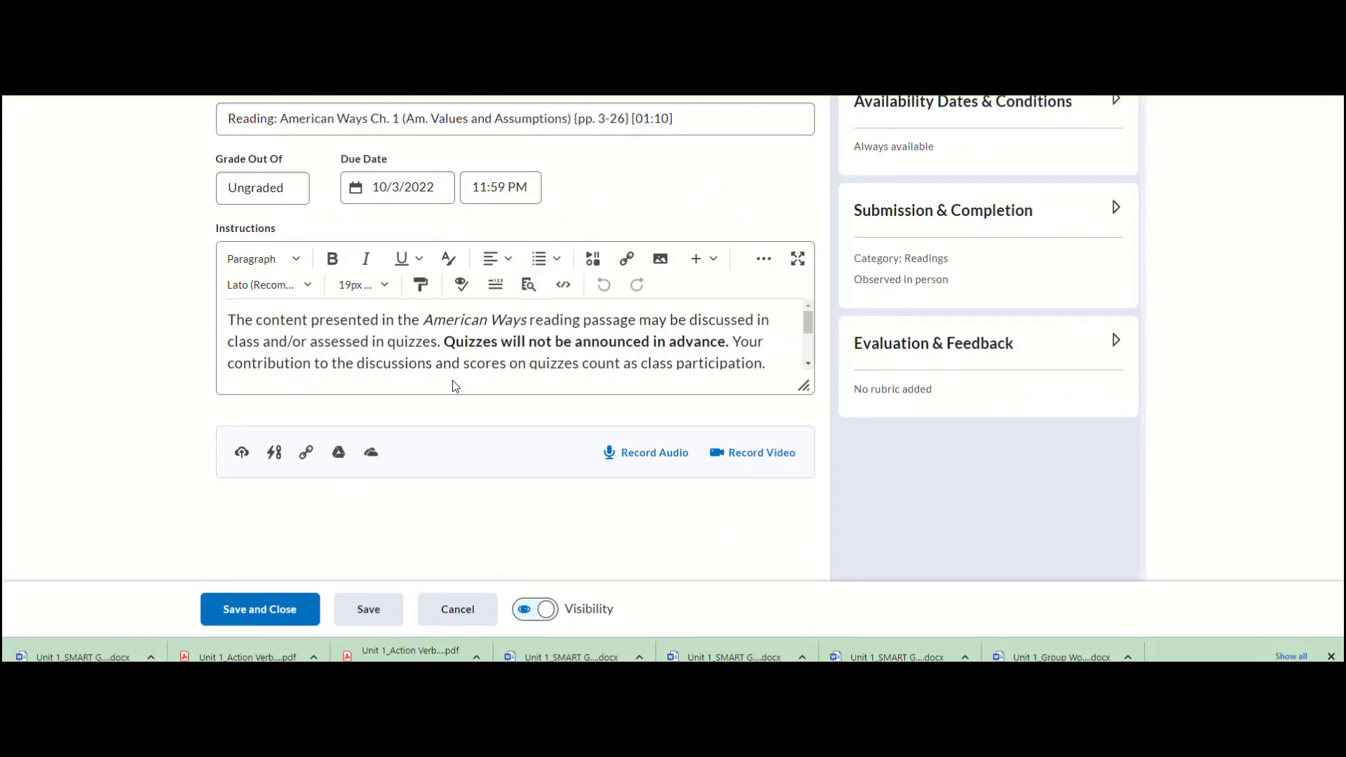
Examine the parts of the assignment title: the "Reading" label, the book title, the page range and the bracketed time.
{"action": "left_click", "coordinate": [322, 114]}
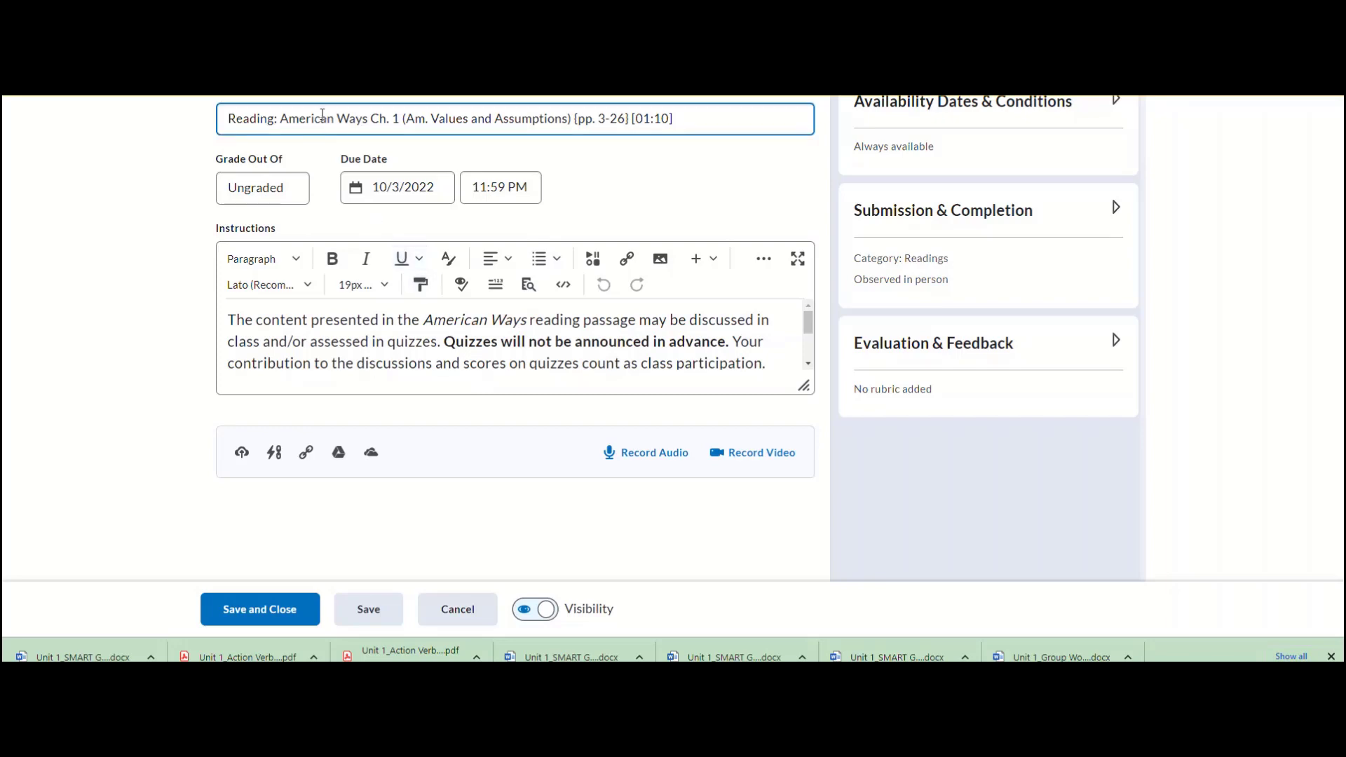
{"action": "left_click", "coordinate": [338, 114]}
{"action": "double_click", "coordinate": [251, 118]}
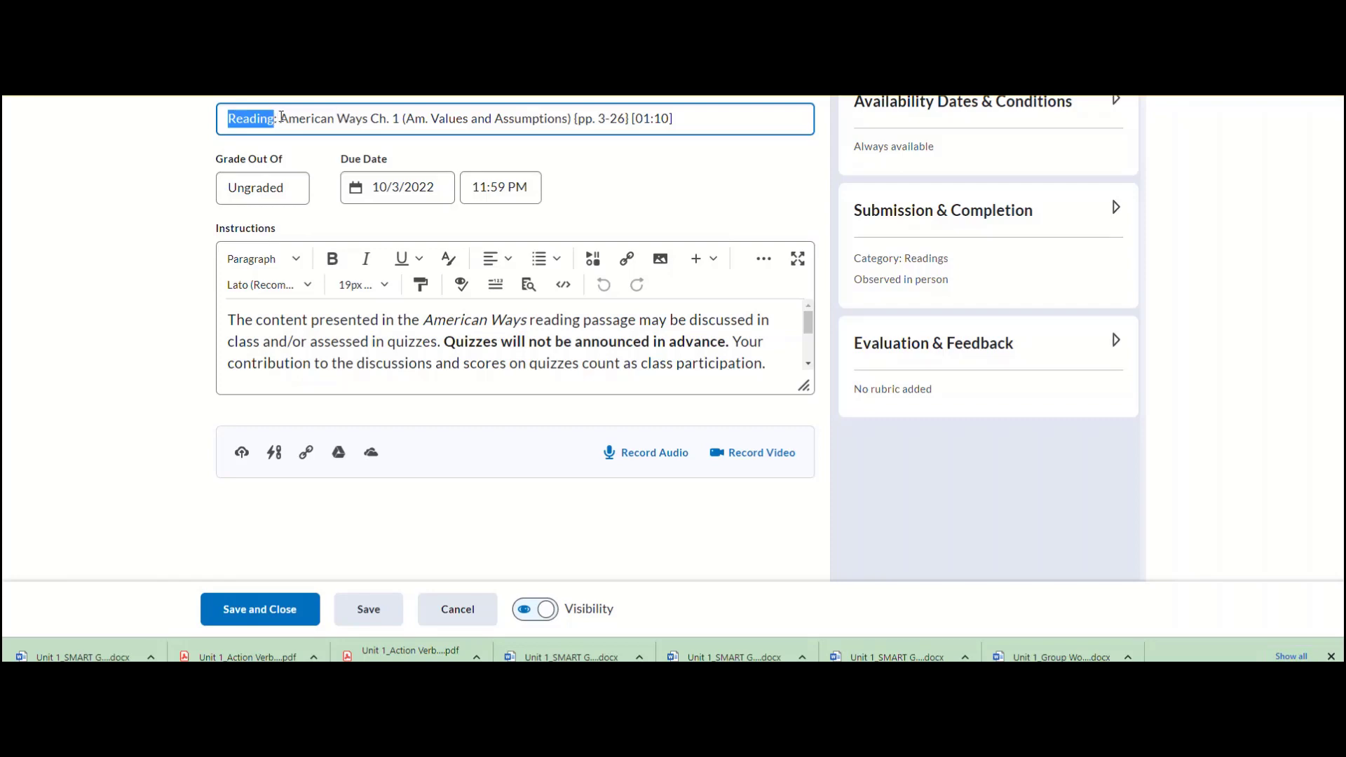
{"action": "left_click_drag", "start_coordinate": [281, 117], "coordinate": [370, 123]}
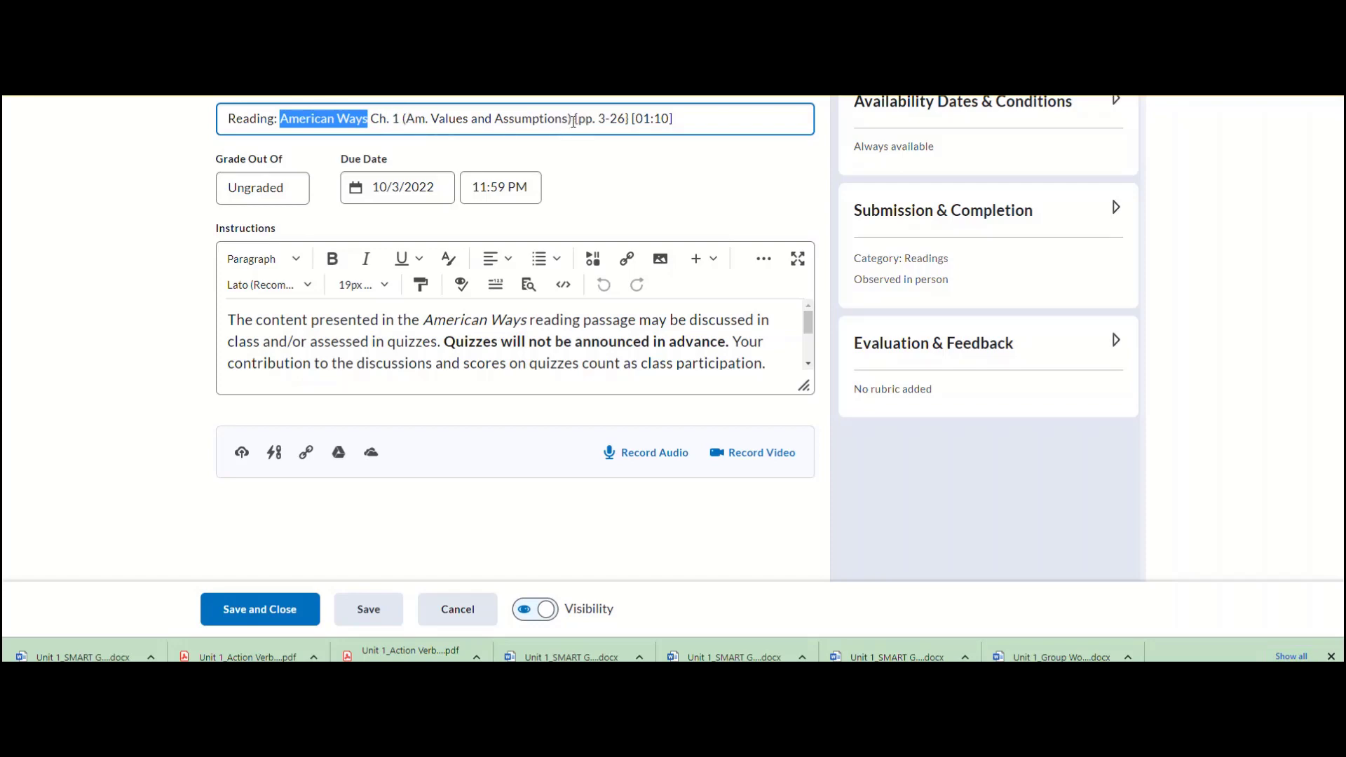
{"action": "left_click_drag", "start_coordinate": [575, 120], "coordinate": [630, 119]}
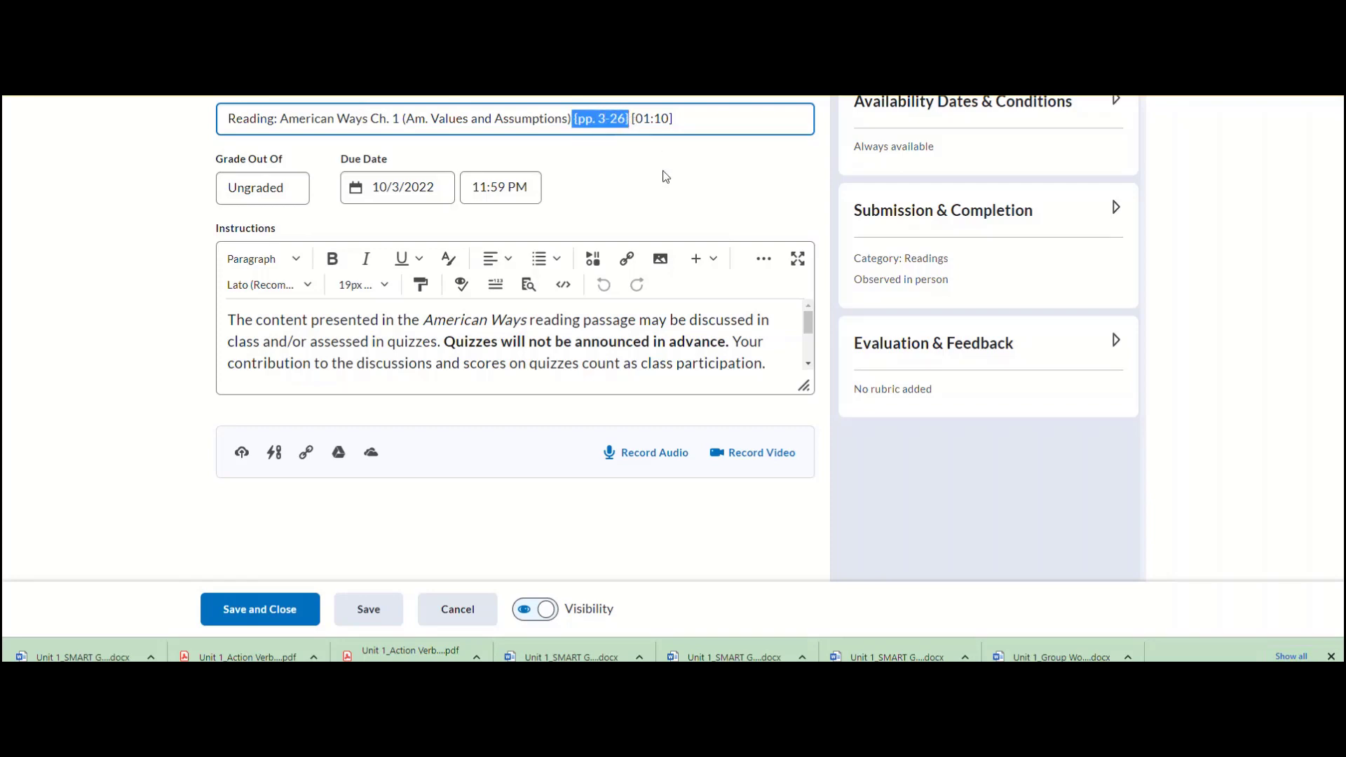
{"action": "left_click", "coordinate": [694, 119]}
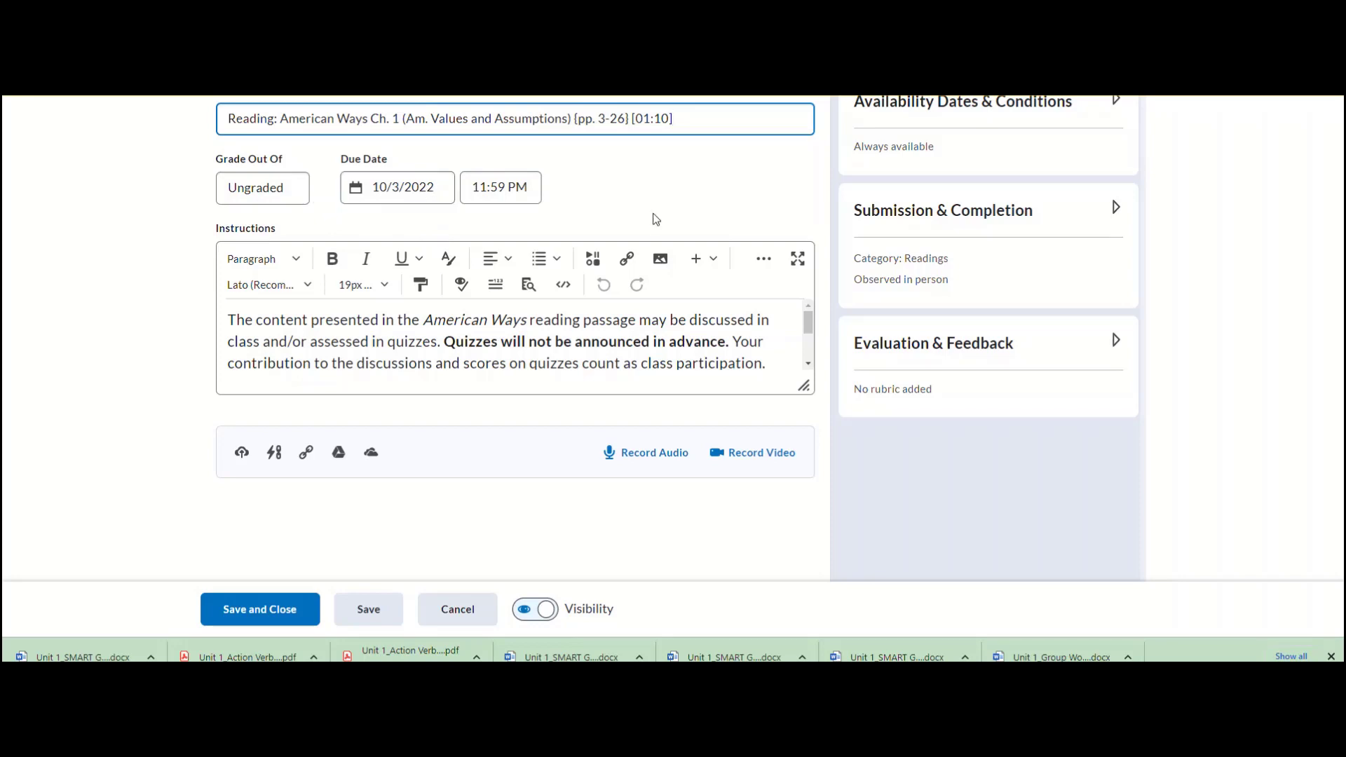
In the submission and completion settings, choose "Observed in person" as submission type and "Manually by learners" for marking as completed.
{"action": "left_click", "coordinate": [1115, 211]}
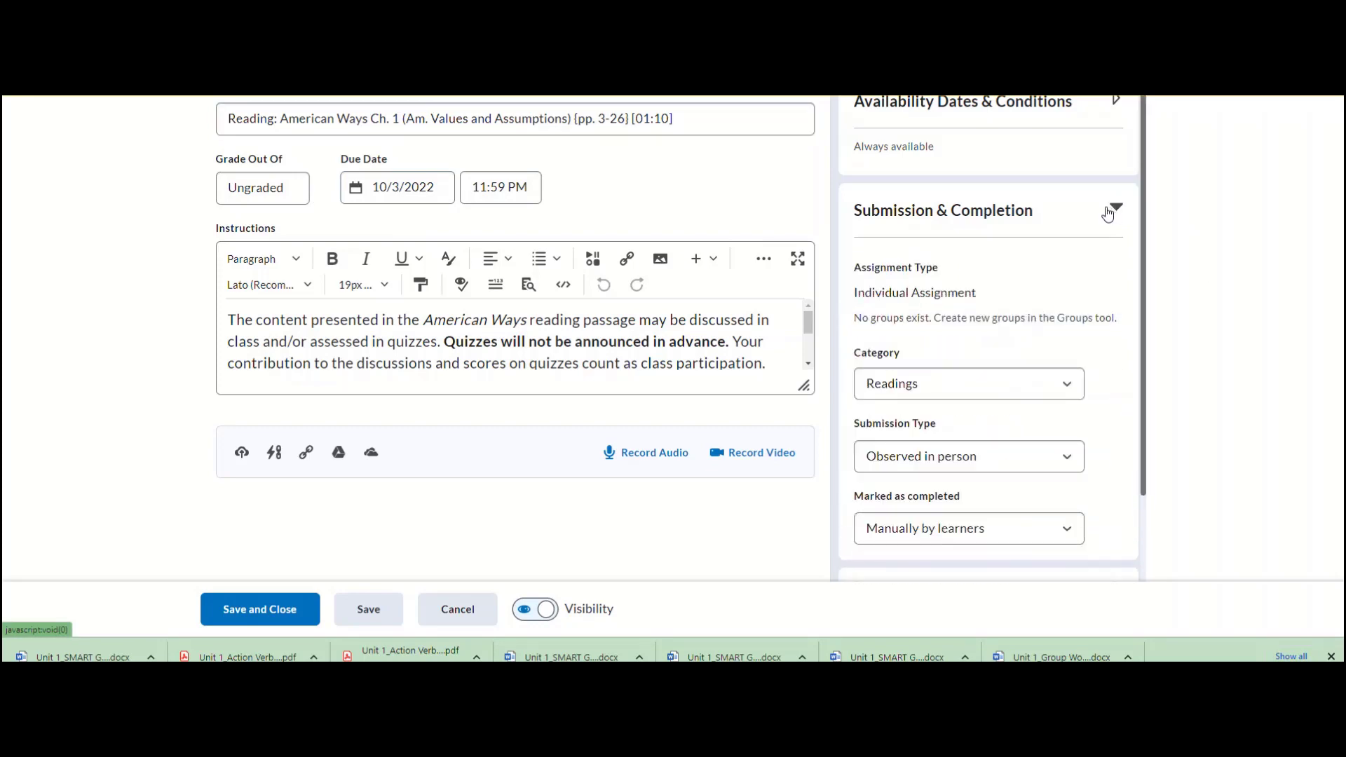
{"action": "scroll", "coordinate": [1071, 268], "scroll_direction": "down", "scroll_amount": 2}
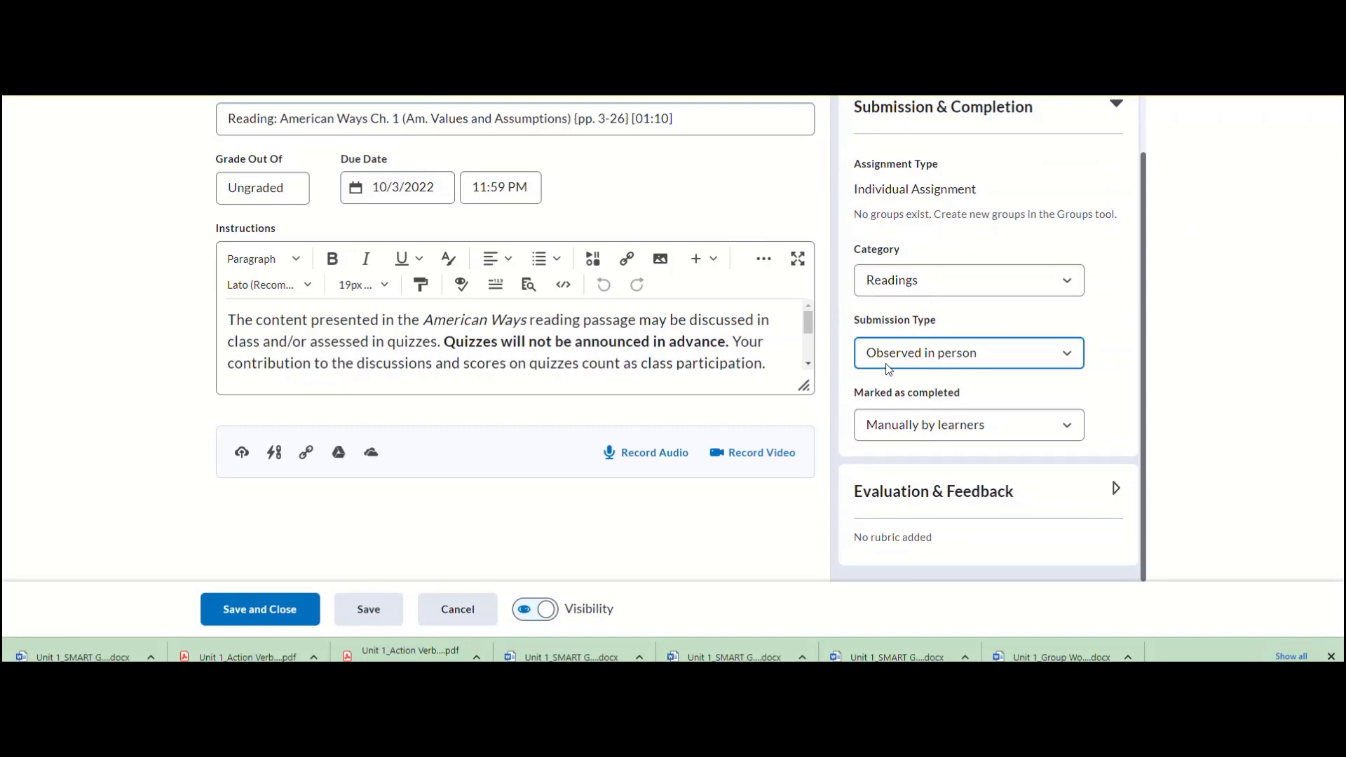
{"action": "left_click", "coordinate": [948, 362]}
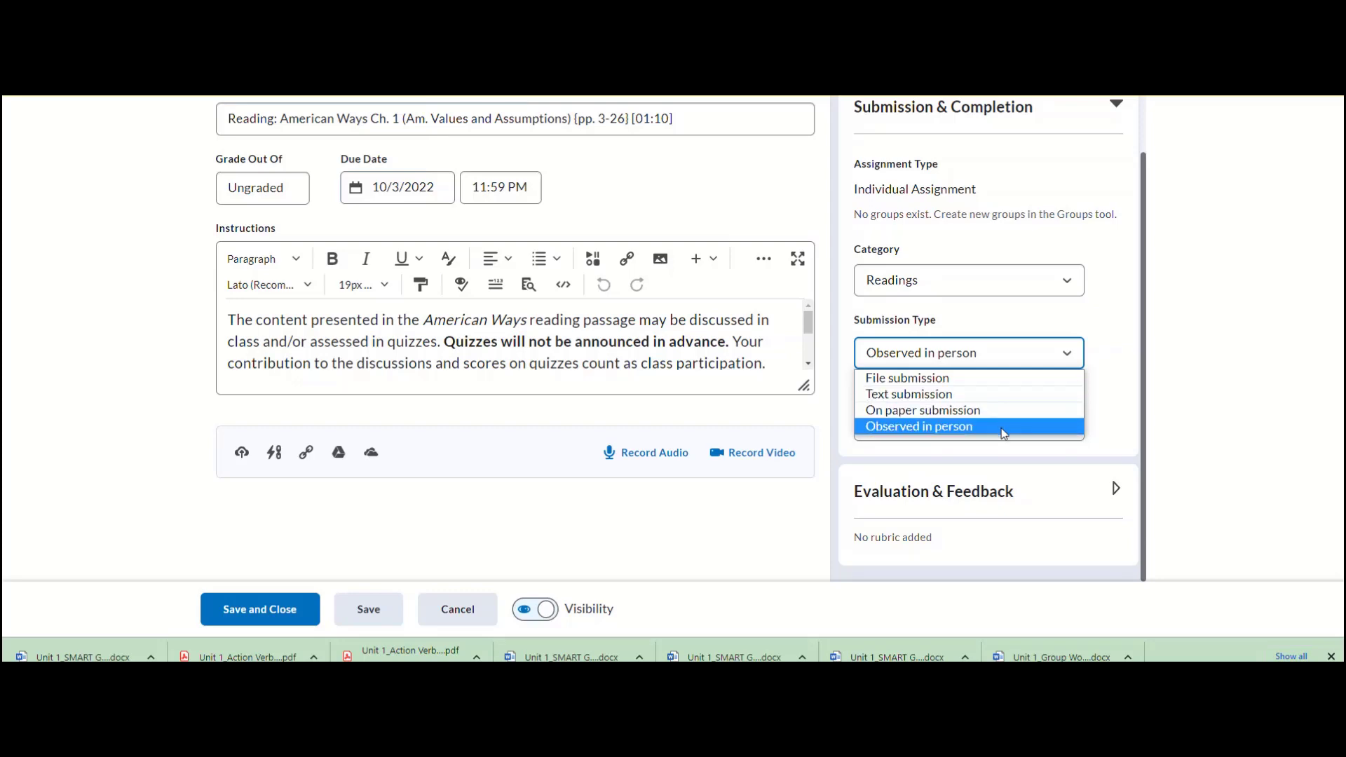
{"action": "left_click", "coordinate": [1039, 428]}
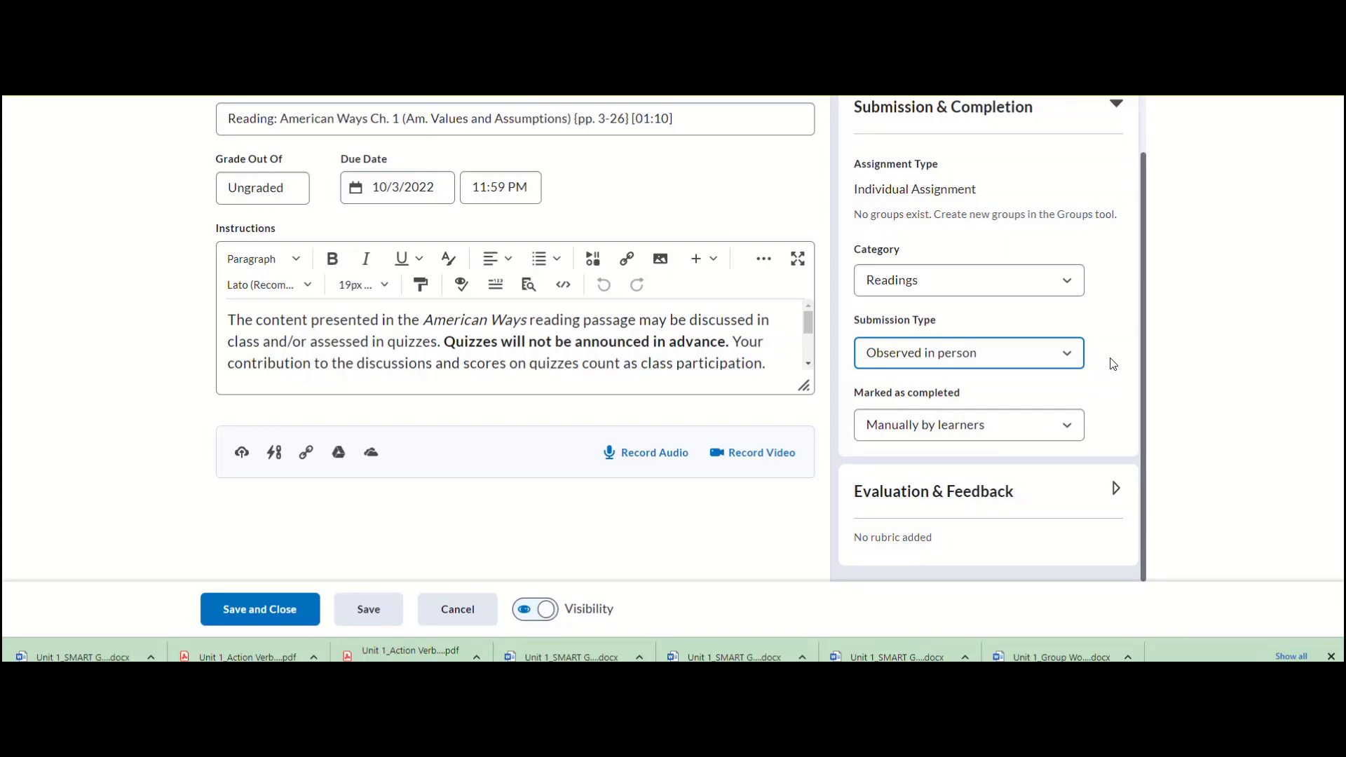
{"action": "left_click", "coordinate": [1064, 428]}
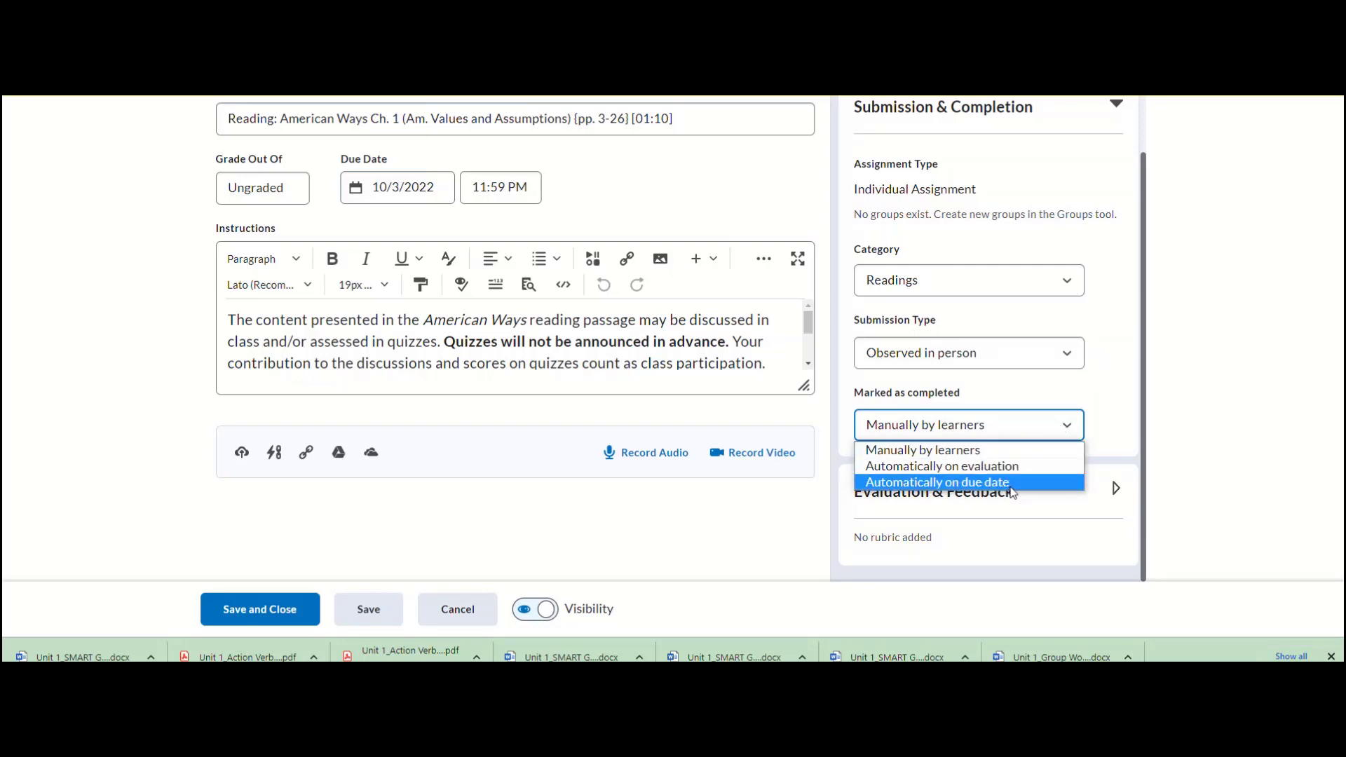
{"action": "left_click", "coordinate": [982, 453]}
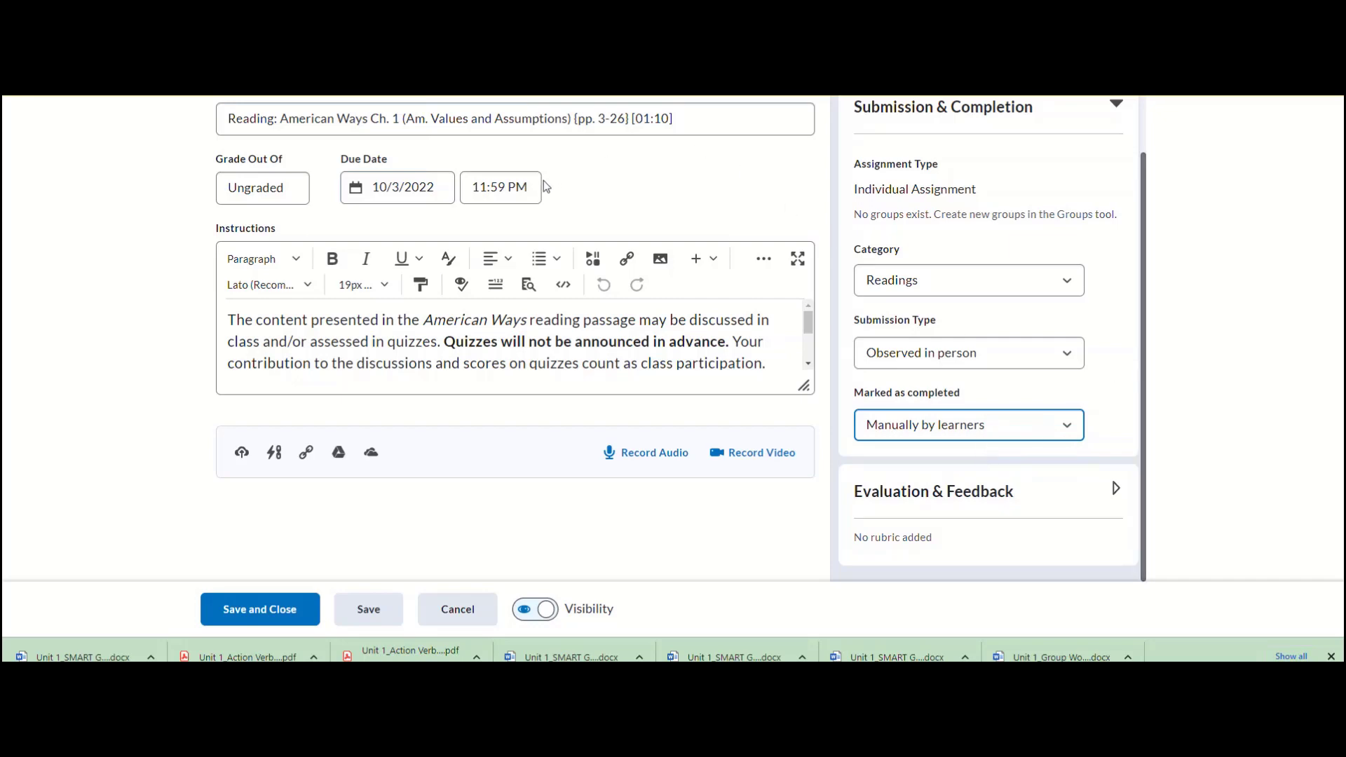
Check the due time choices without changing them, and save and close the assignment.
{"action": "left_click_drag", "start_coordinate": [530, 188], "coordinate": [465, 189]}
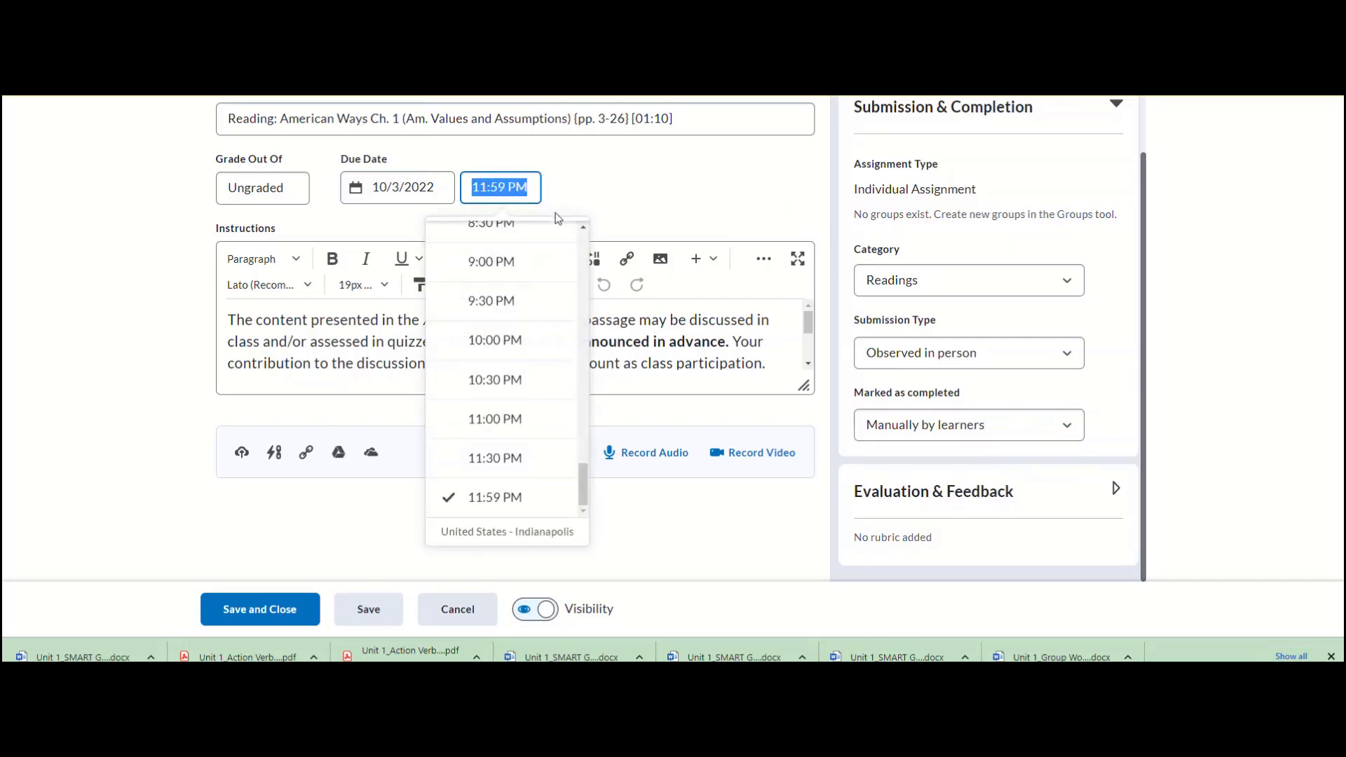
{"action": "key", "text": "Escape"}
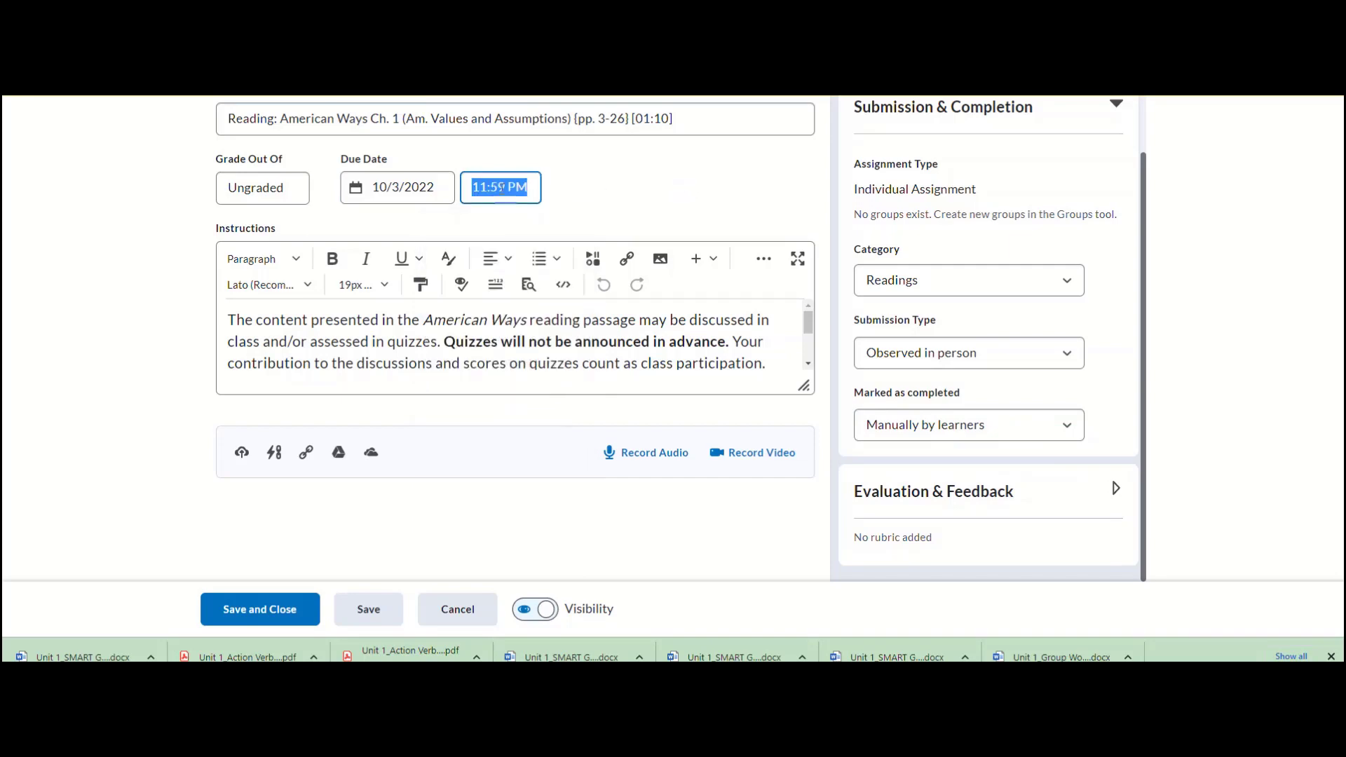
{"action": "left_click", "coordinate": [640, 196]}
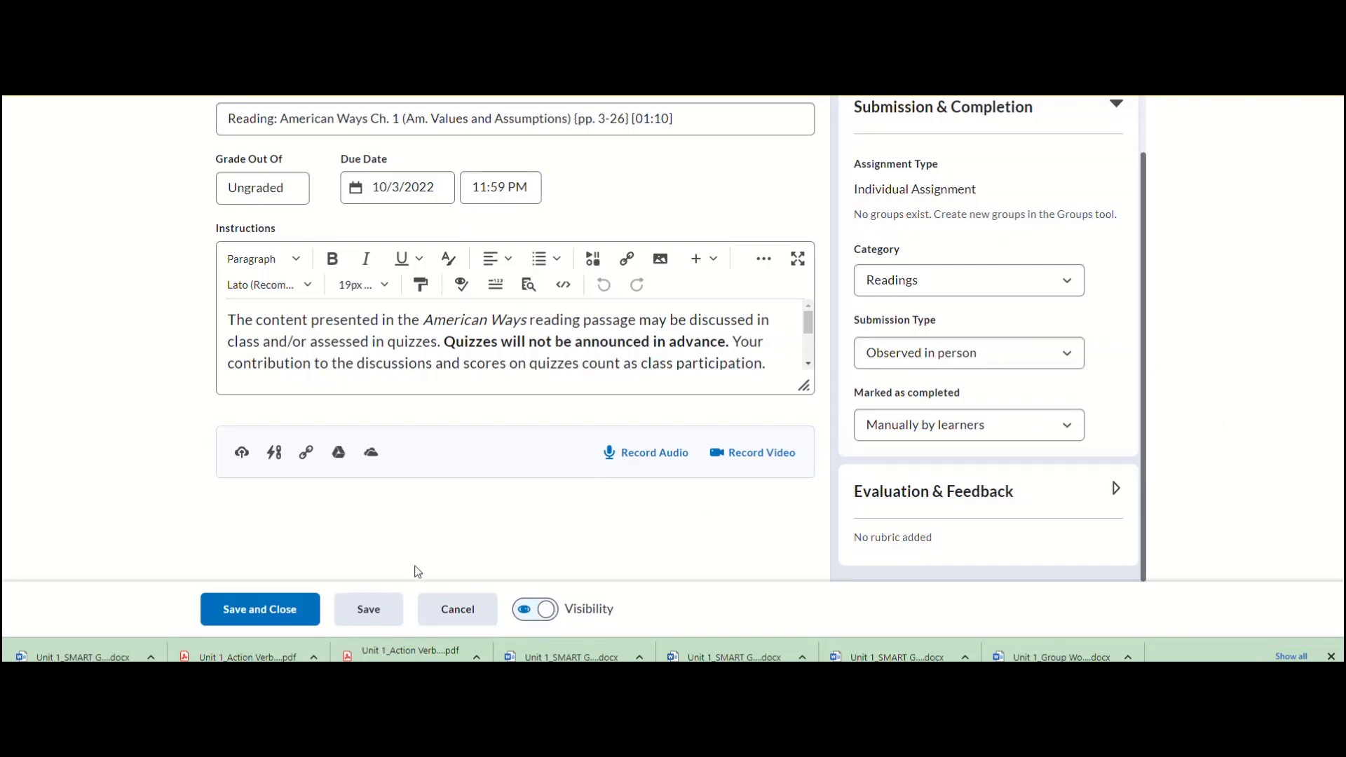
{"action": "left_click", "coordinate": [254, 604]}
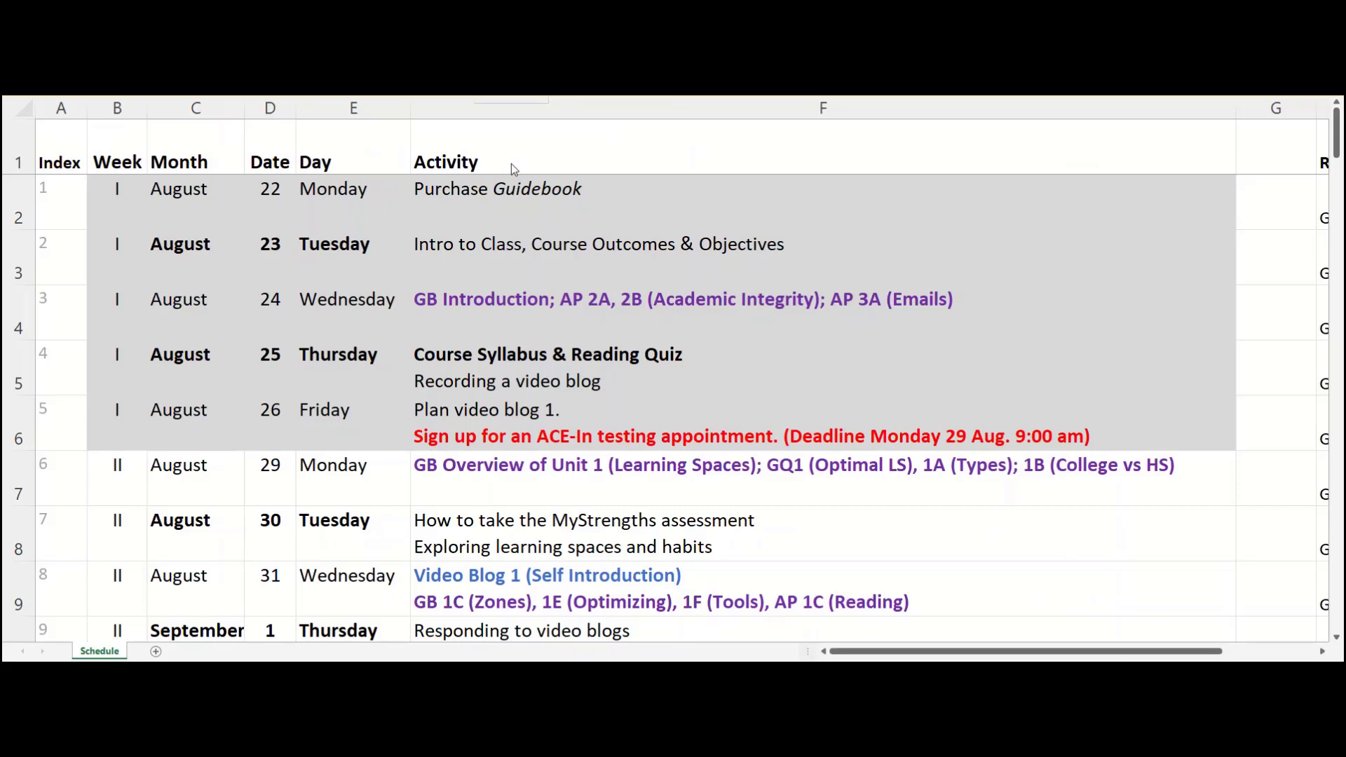
In the Excel course schedule, review the color-coded August and early September activities, including the Guidebook reading, Video Blog 1 and Journal 1.
{"action": "left_click", "coordinate": [524, 298]}
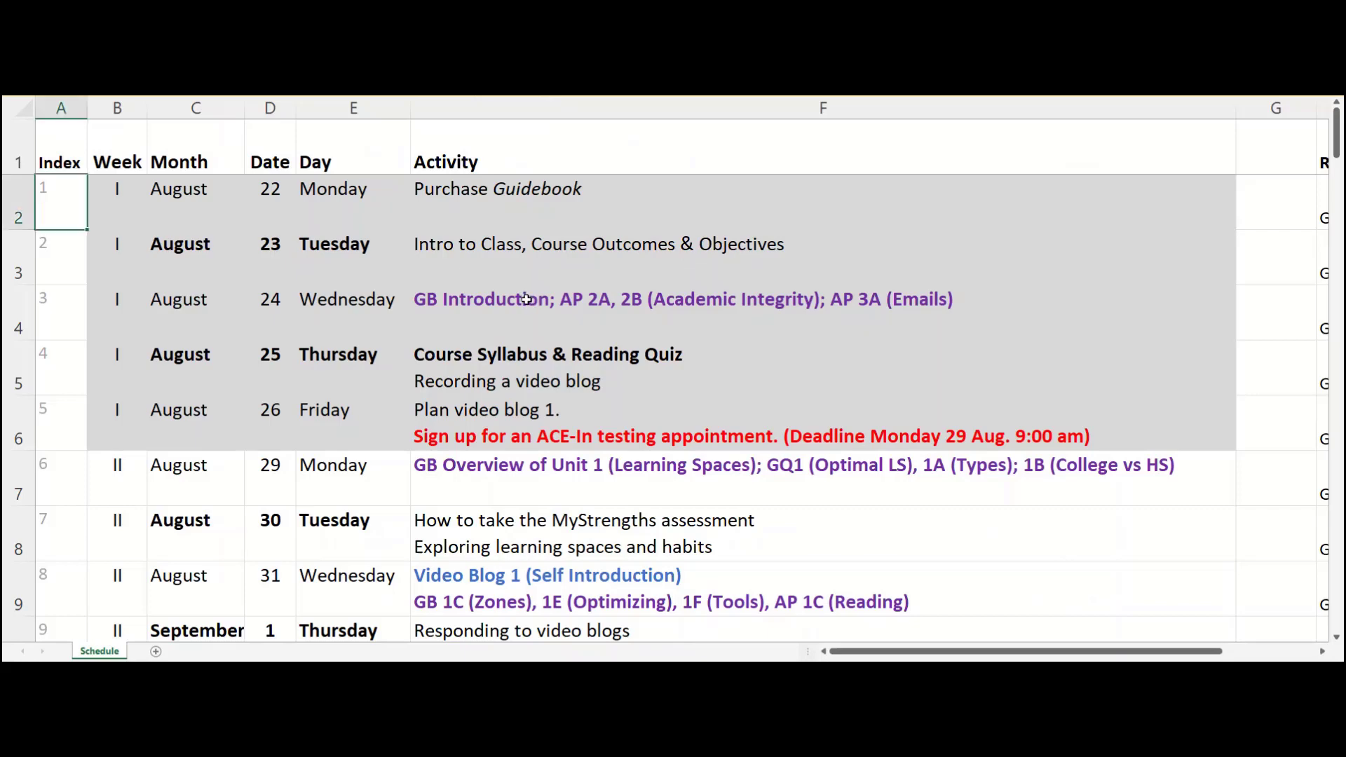
{"action": "left_click", "coordinate": [525, 299]}
{"action": "scroll", "coordinate": [659, 279], "scroll_direction": "down", "scroll_amount": 2}
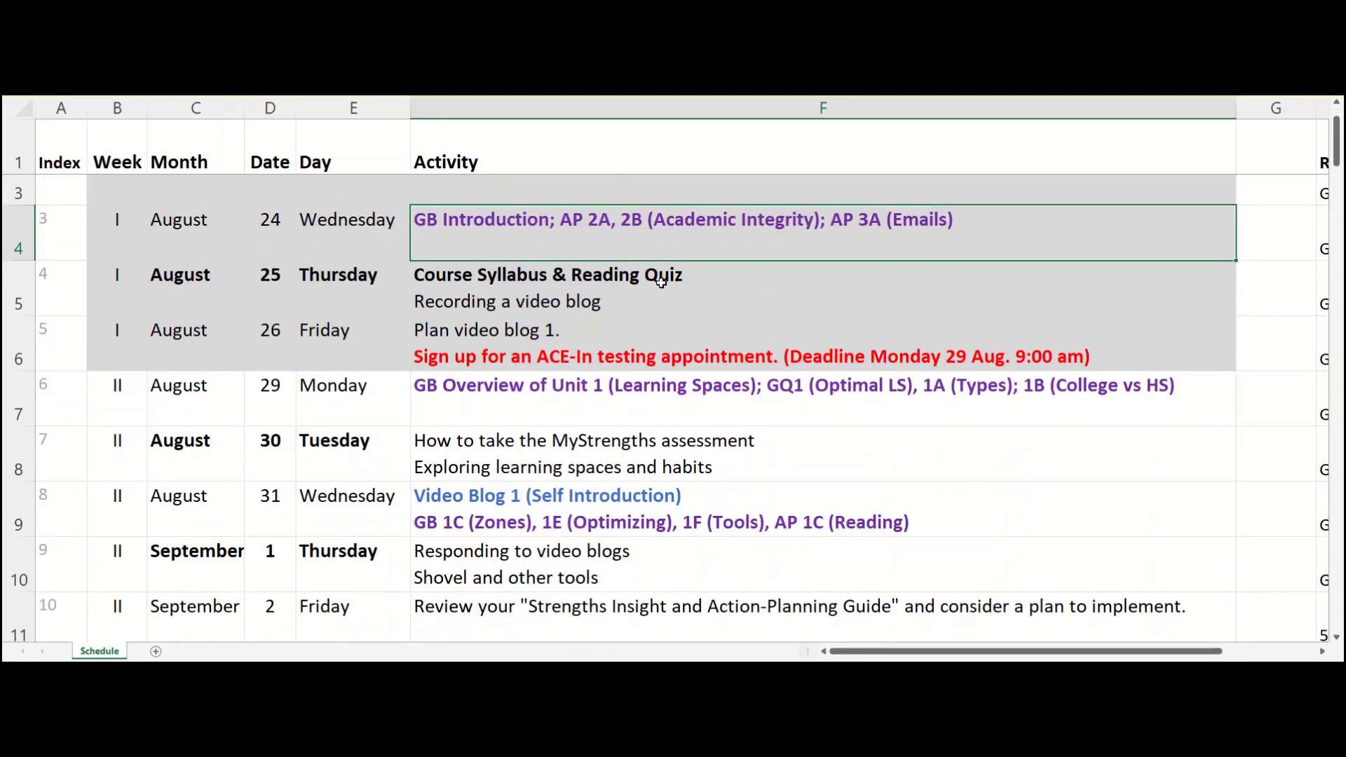
{"action": "scroll", "coordinate": [656, 279], "scroll_direction": "down", "scroll_amount": 4}
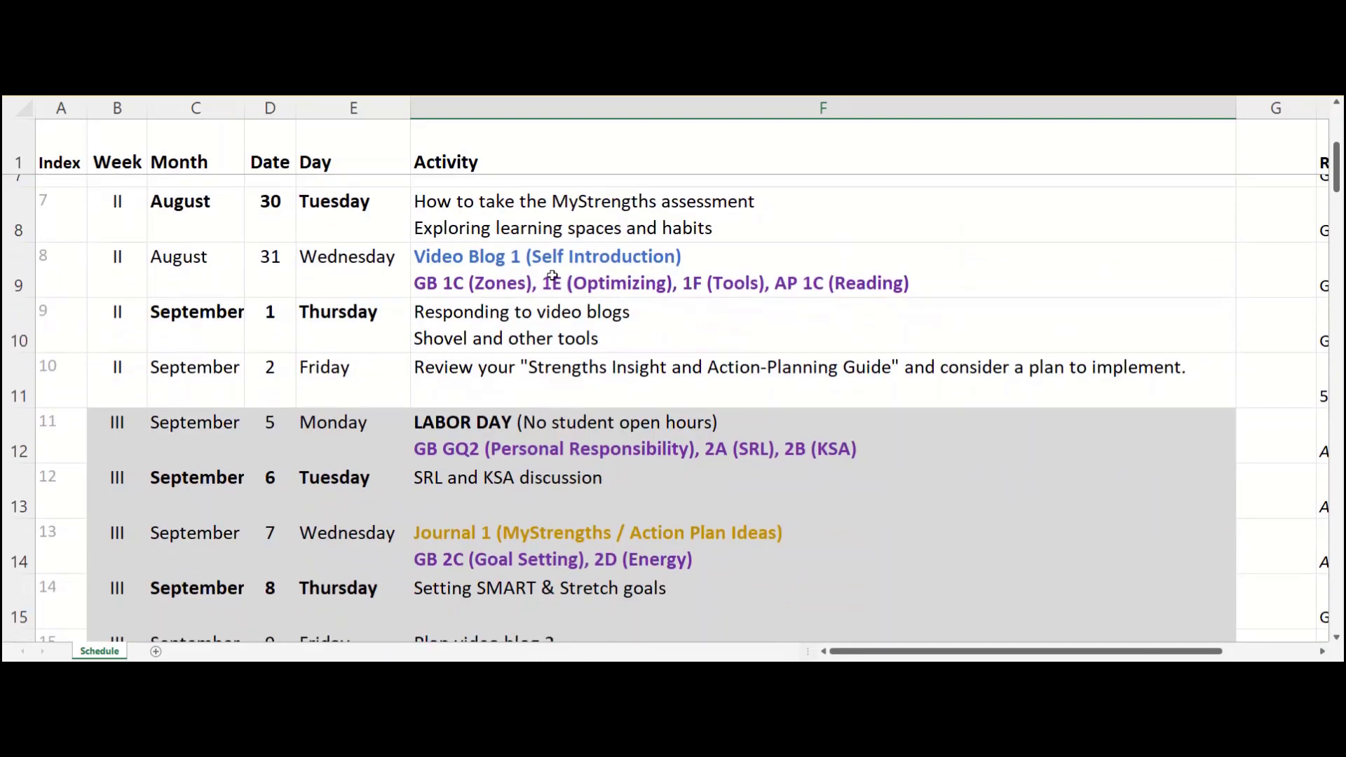
{"action": "left_click", "coordinate": [541, 258]}
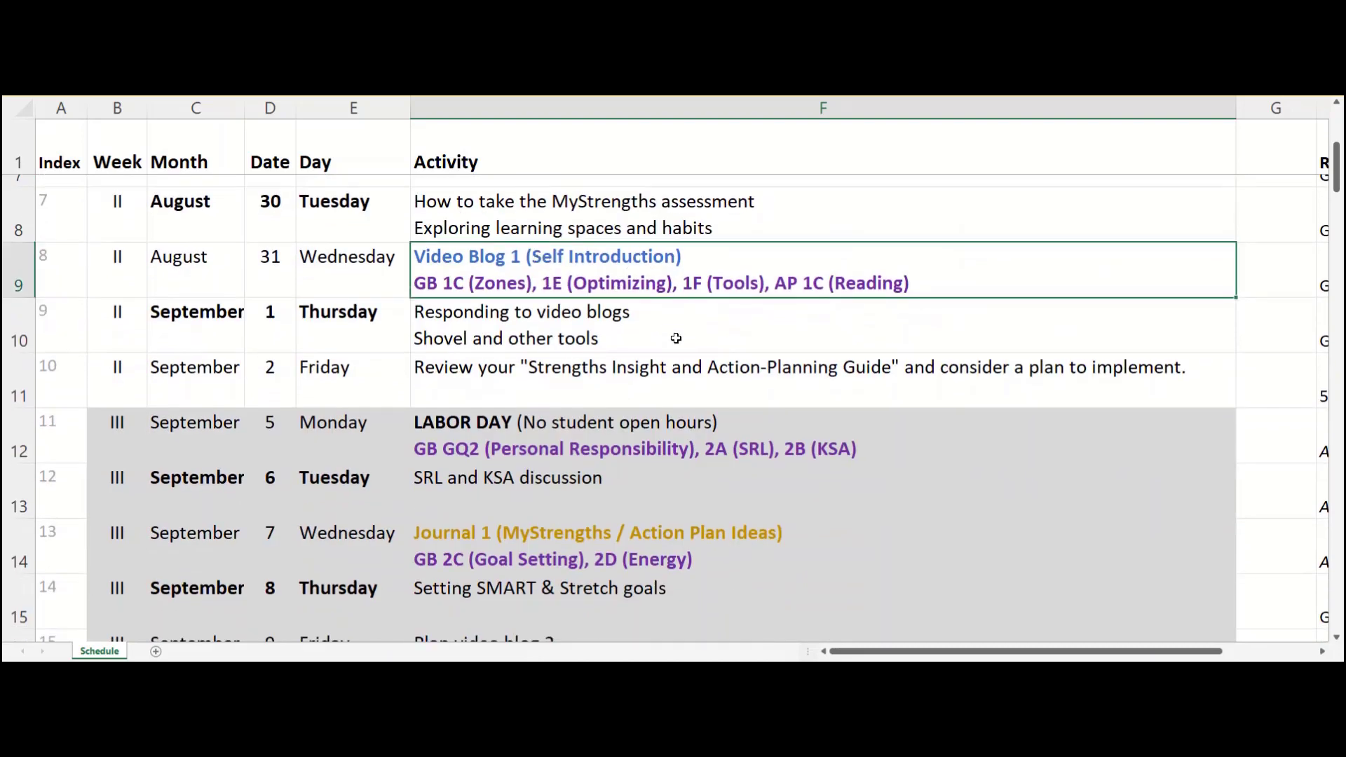
{"action": "scroll", "coordinate": [652, 347], "scroll_direction": "down", "scroll_amount": 3}
{"action": "left_click", "coordinate": [533, 375]}
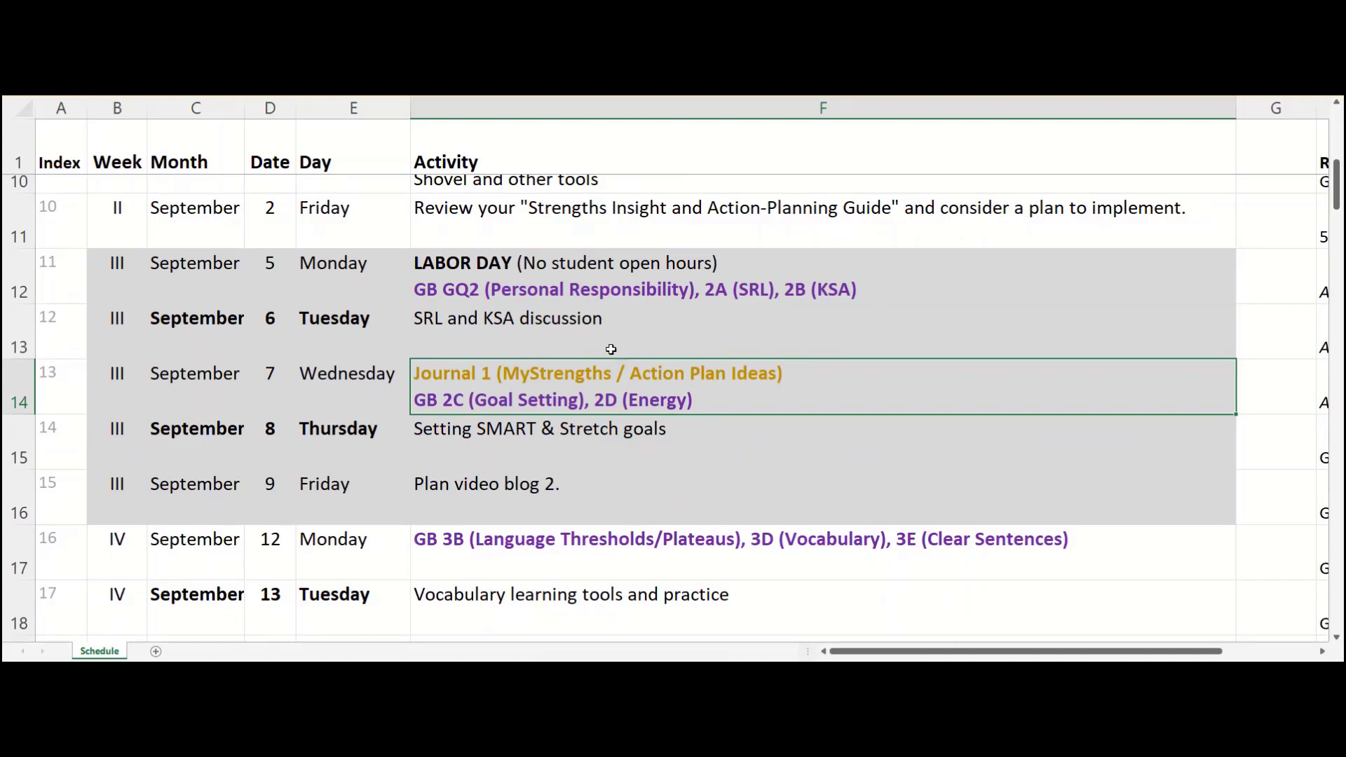
Look through the remaining September activities and locate the October 3 American Ways Ch. 1 reading in the schedule.
{"action": "scroll", "coordinate": [608, 350], "scroll_direction": "down", "scroll_amount": 3}
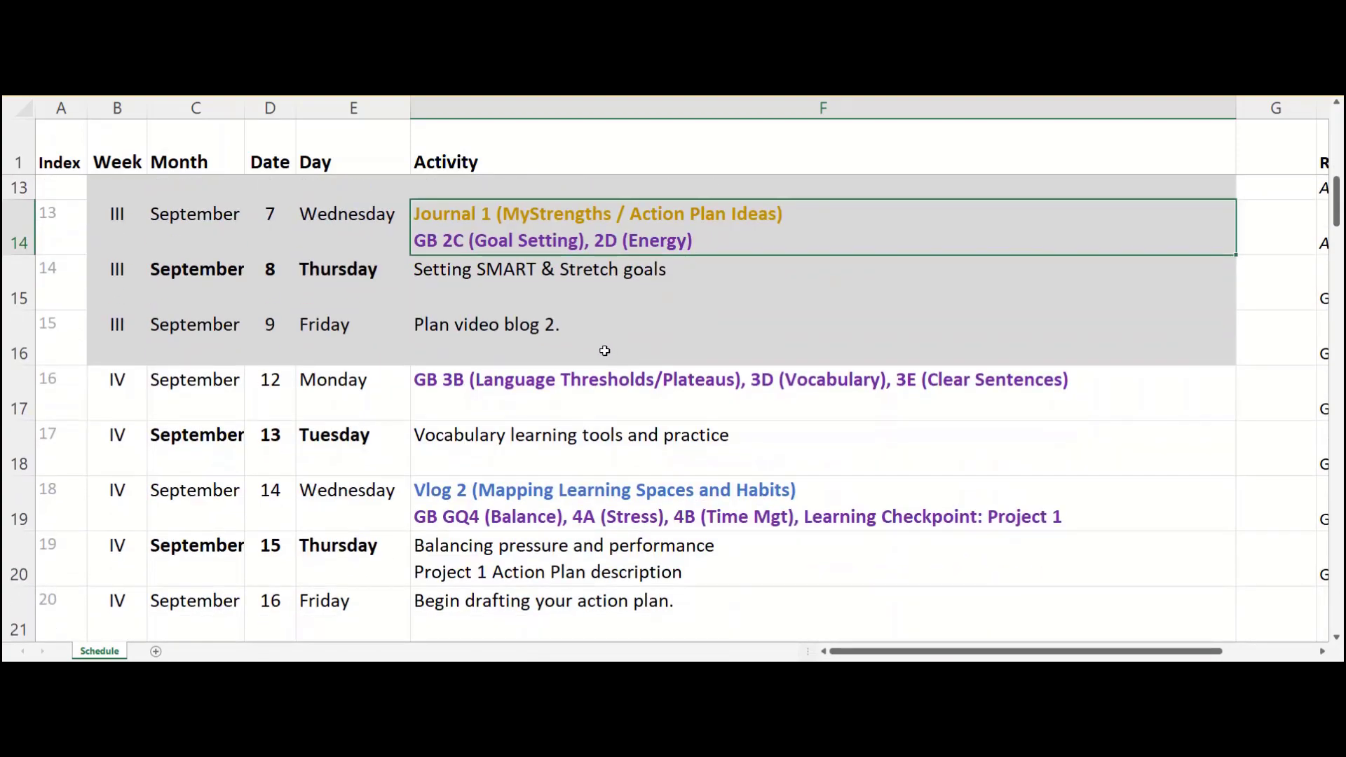
{"action": "scroll", "coordinate": [604, 350], "scroll_direction": "down", "scroll_amount": 7}
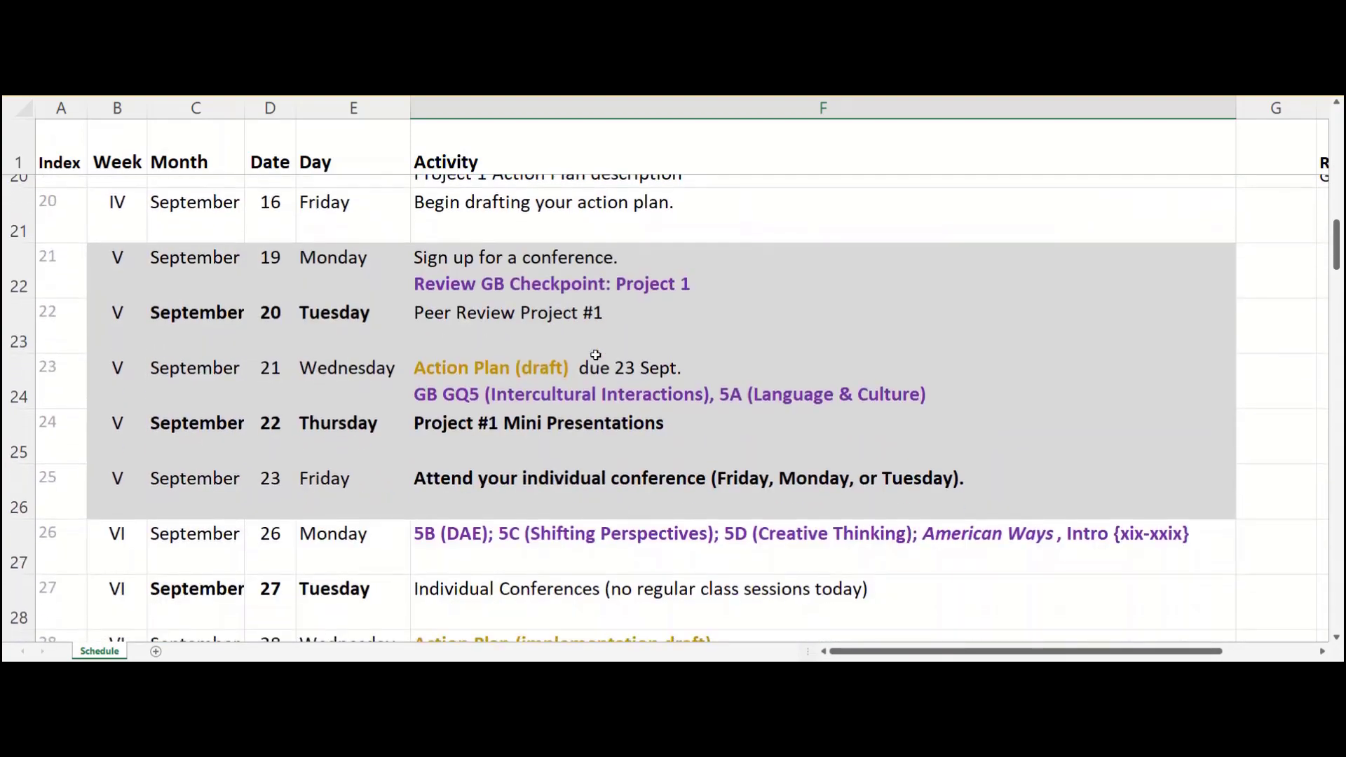
{"action": "scroll", "coordinate": [595, 356], "scroll_direction": "down", "scroll_amount": 3}
{"action": "scroll", "coordinate": [595, 355], "scroll_direction": "down", "scroll_amount": 3}
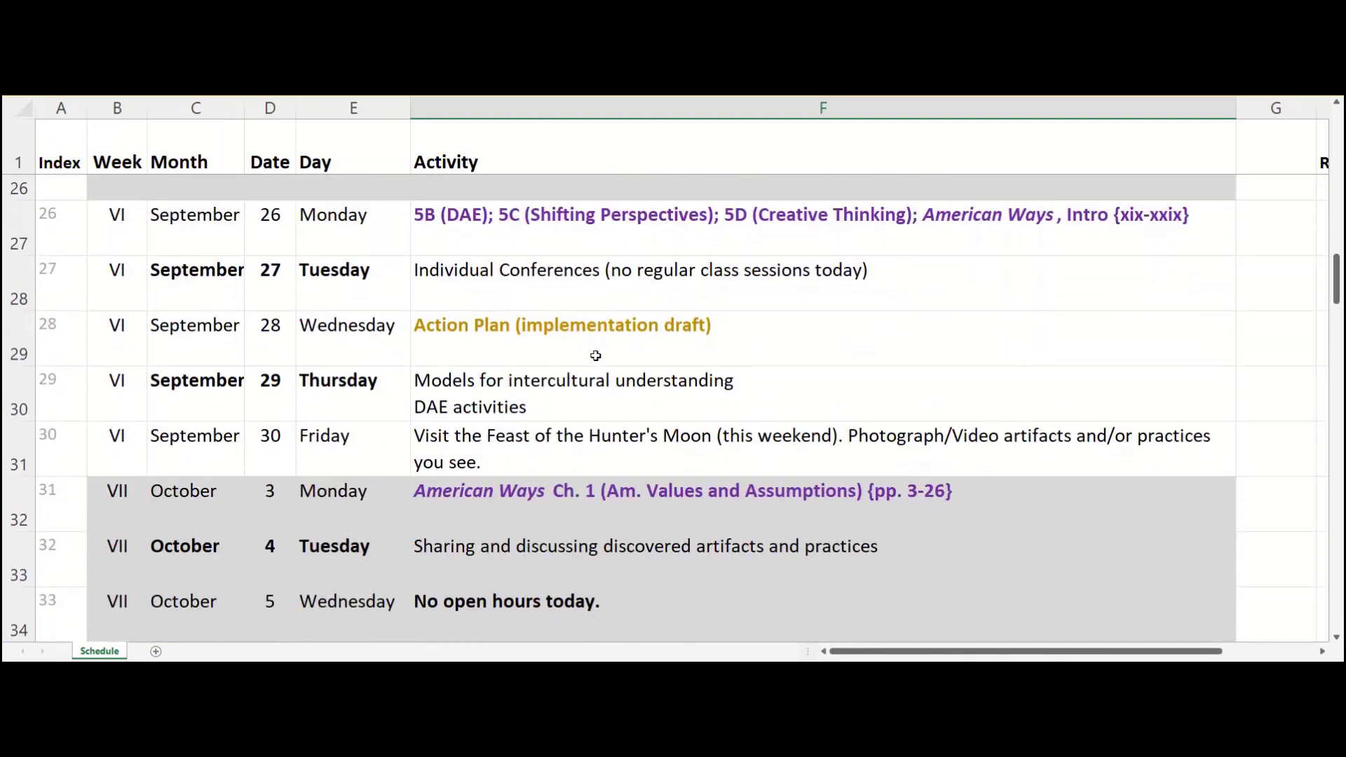
{"action": "scroll", "coordinate": [595, 355], "scroll_direction": "down", "scroll_amount": 4}
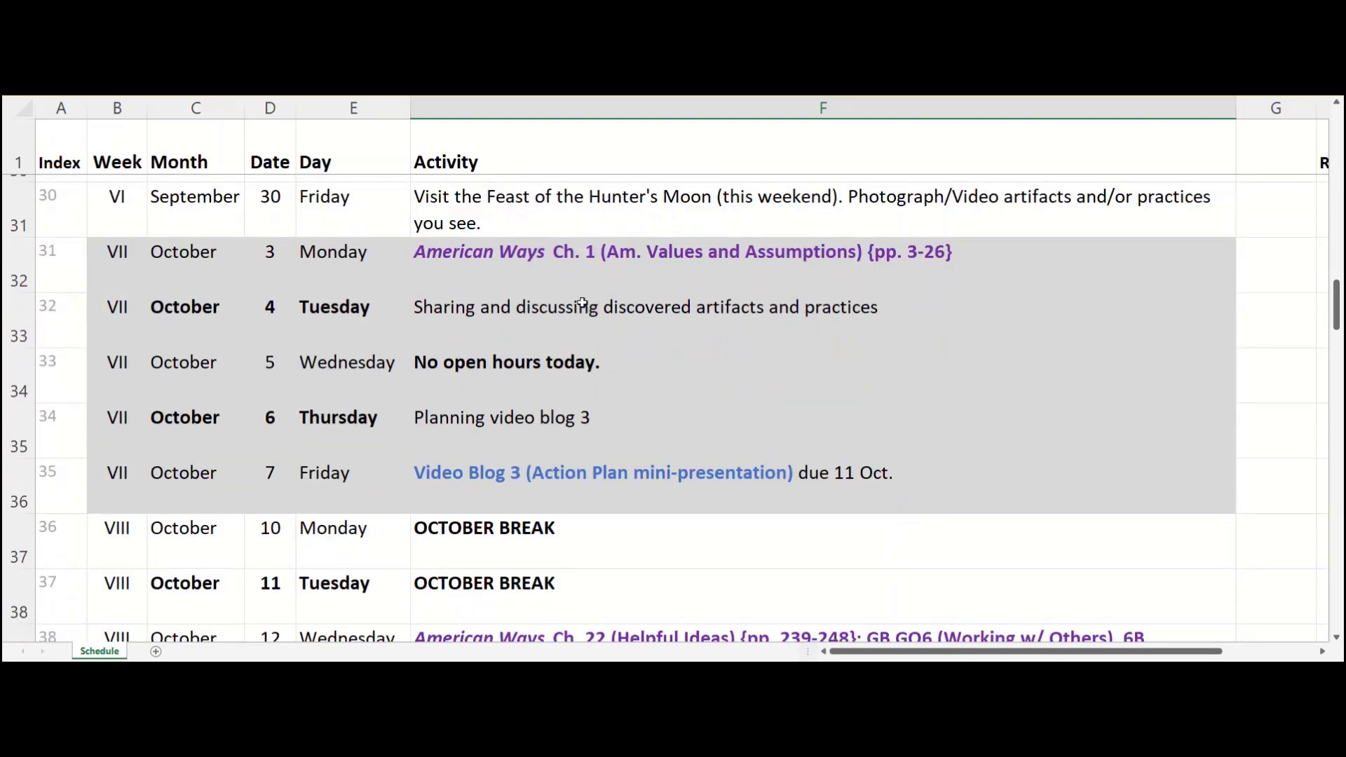
{"action": "left_click", "coordinate": [539, 247]}
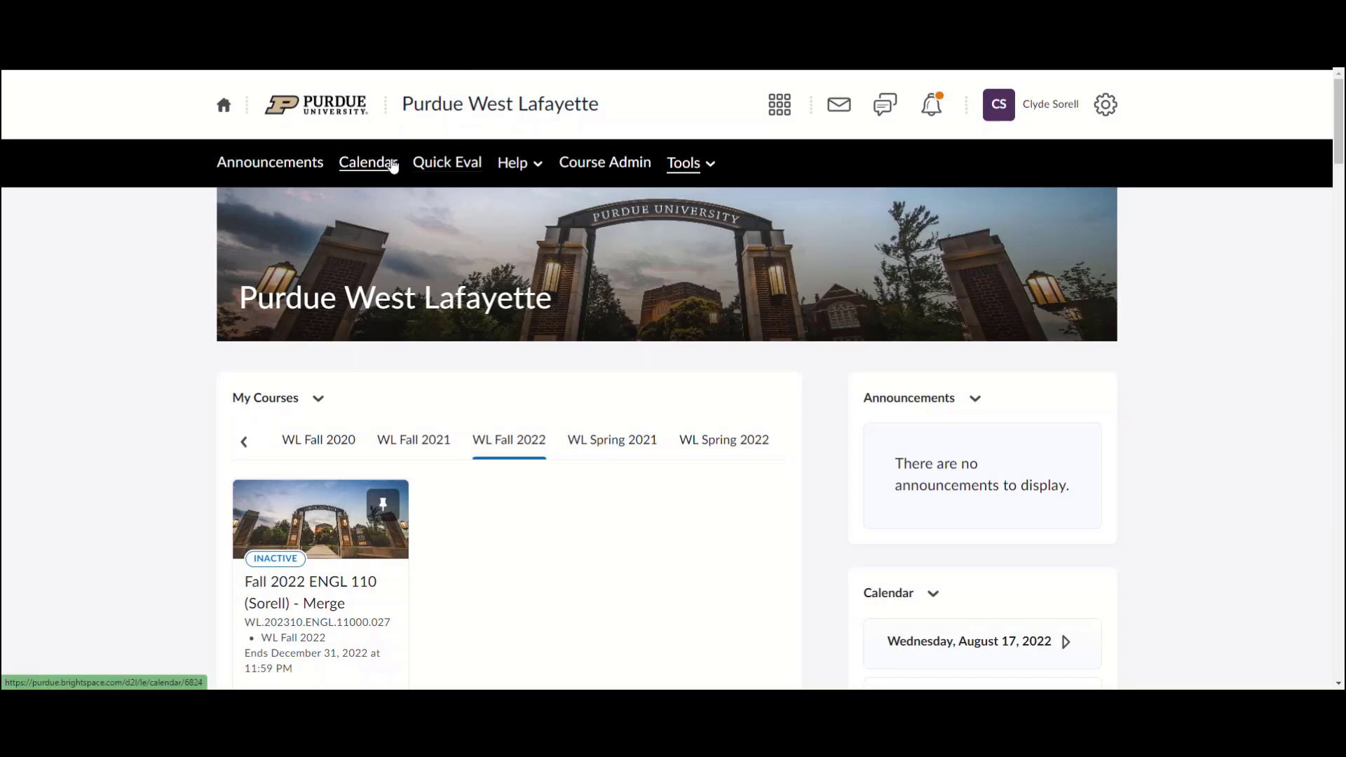
In the Brightspace calendar, choose the Fall 2022 ENGL 110 merged course under calendar subscriptions and copy its private feed URL.
{"action": "left_click", "coordinate": [394, 166]}
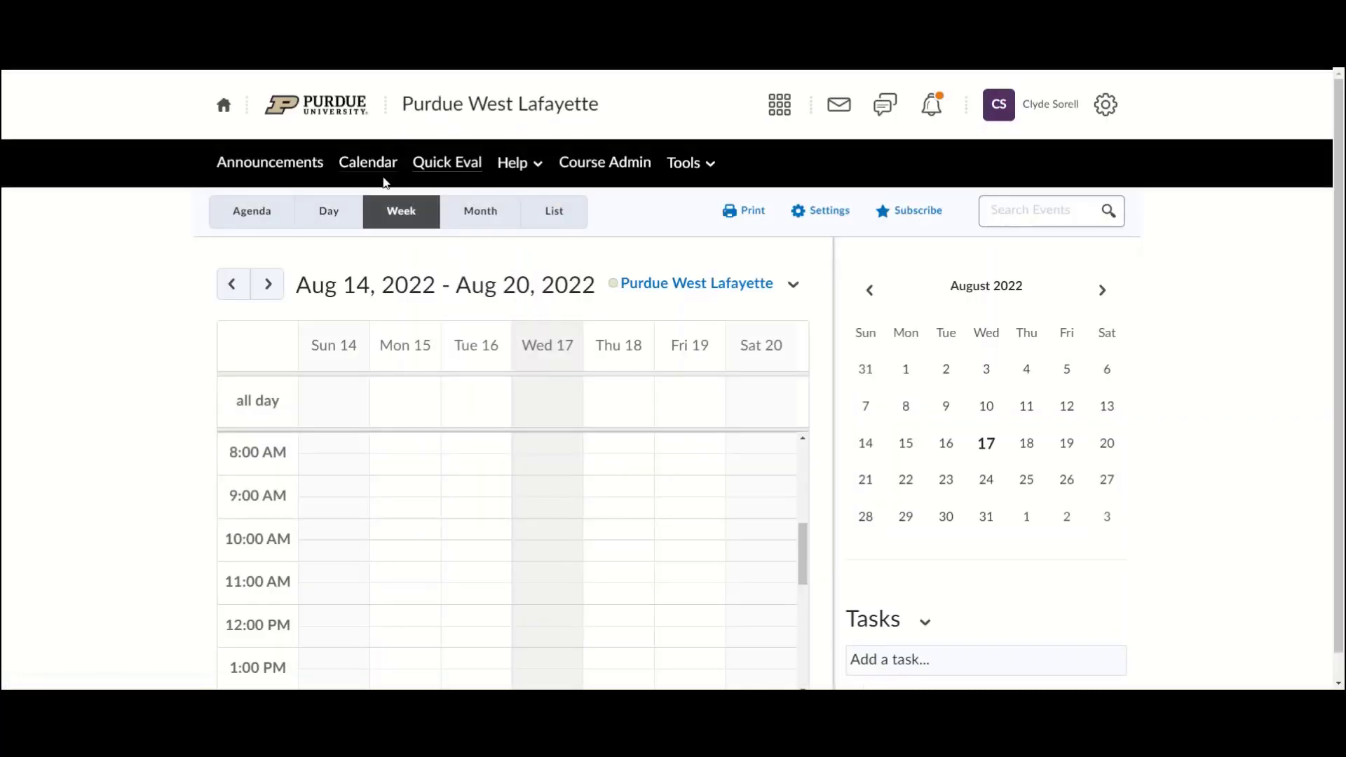
{"action": "left_click", "coordinate": [909, 215]}
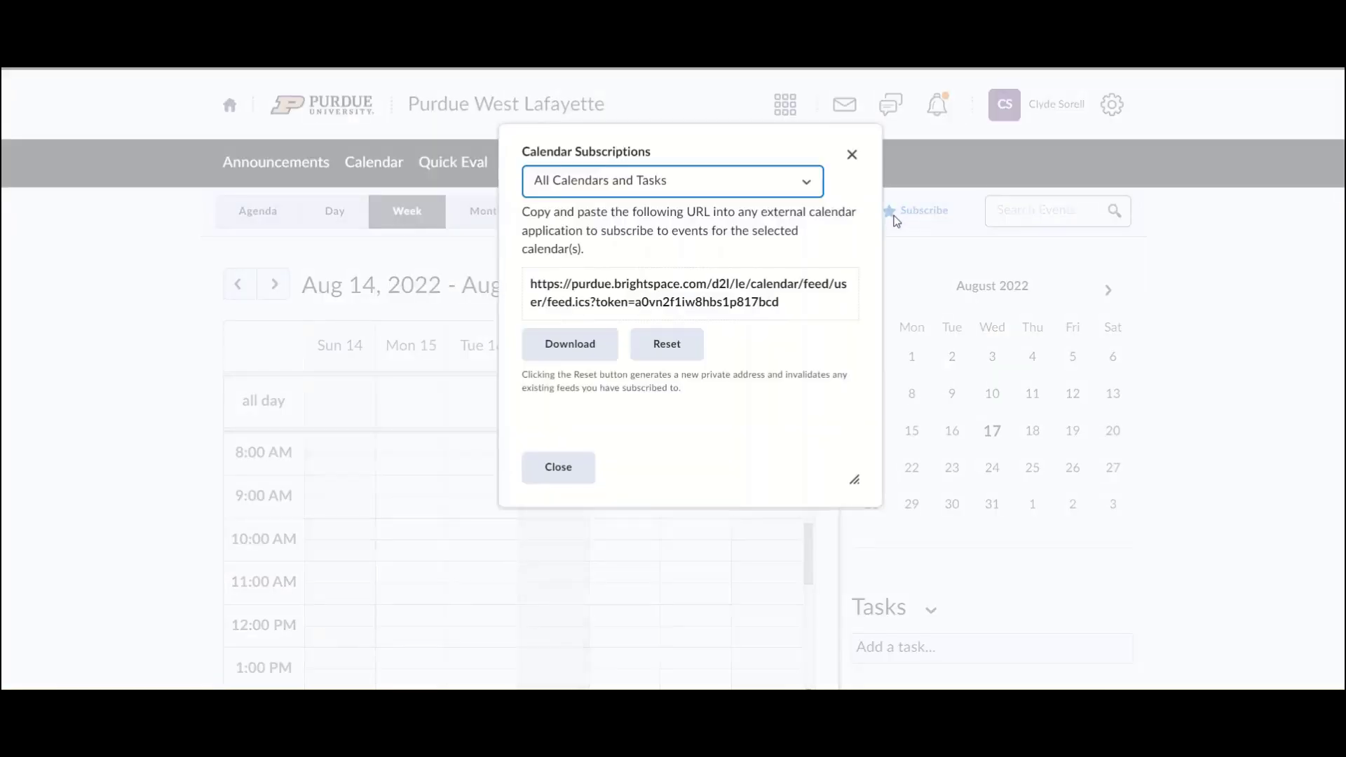
{"action": "left_click", "coordinate": [804, 188]}
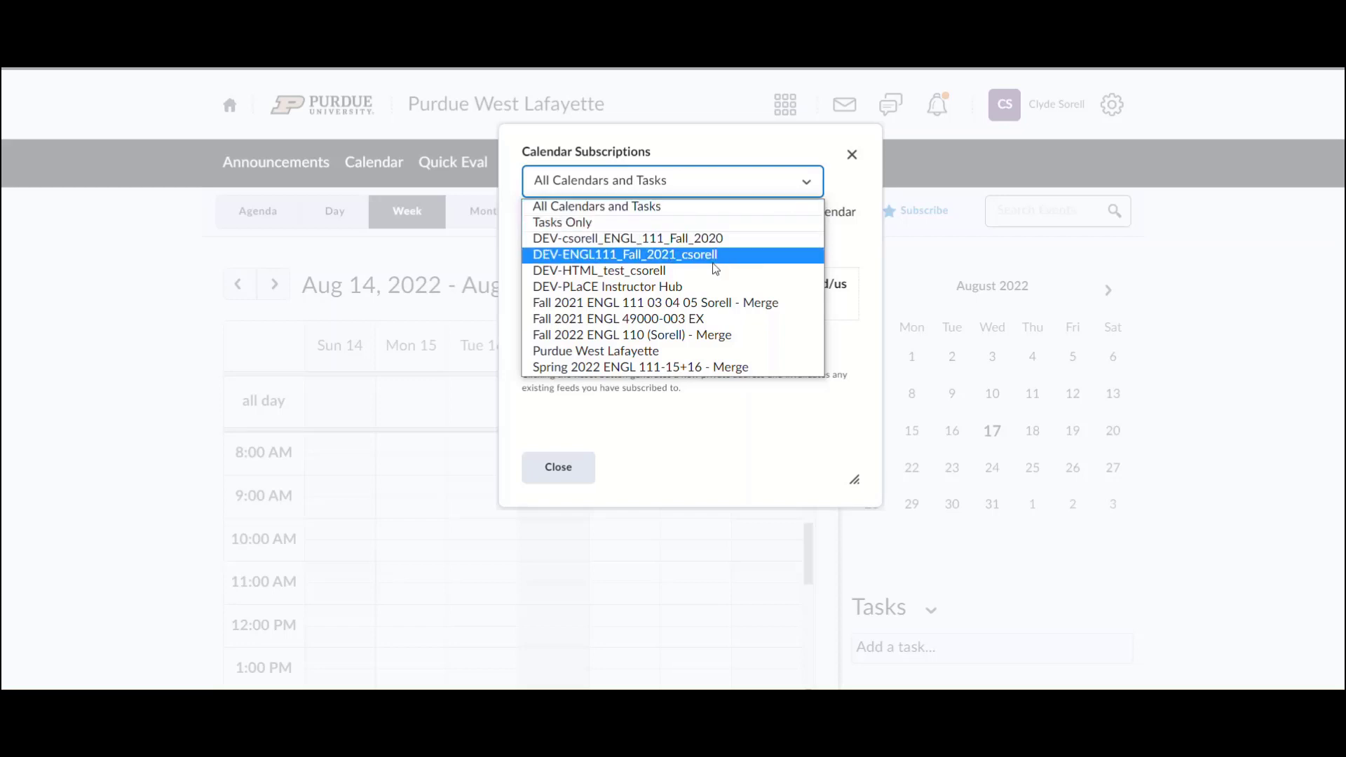
{"action": "left_click", "coordinate": [702, 336]}
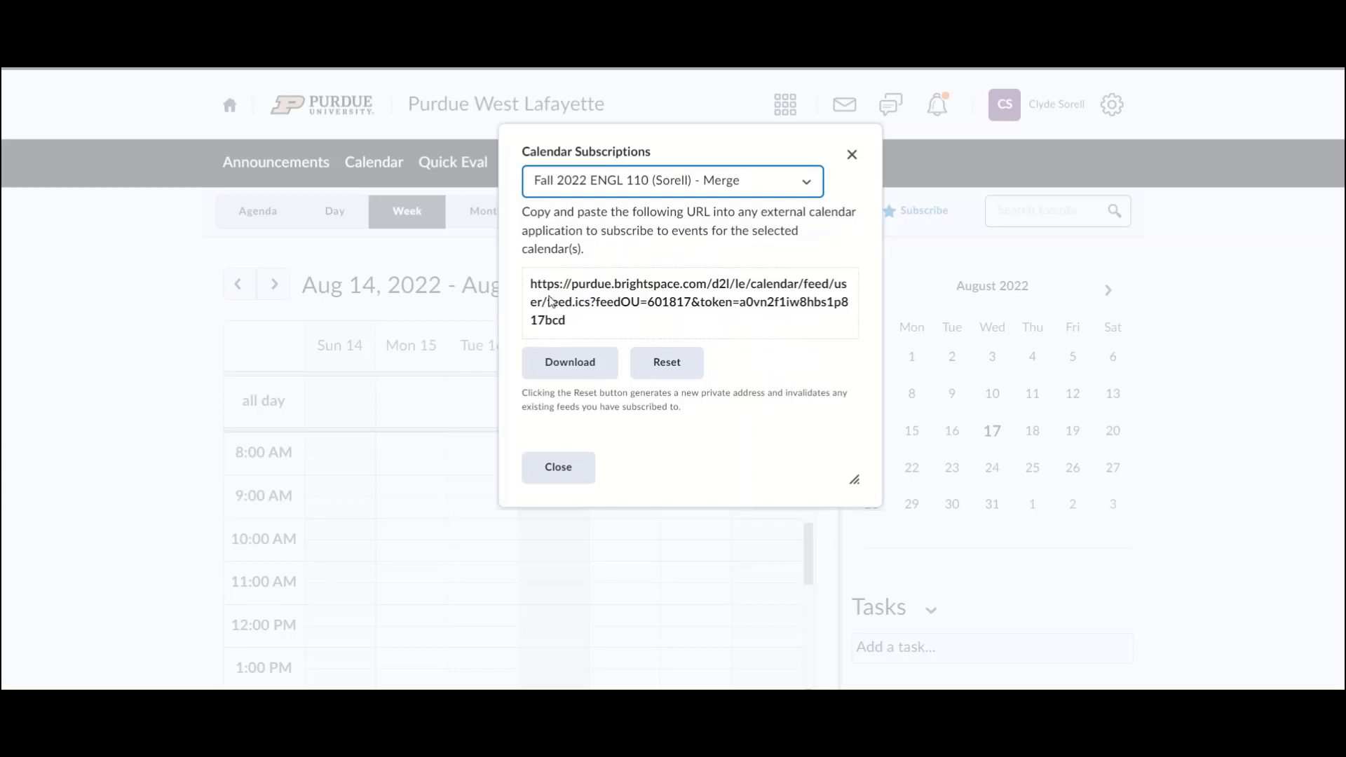
{"action": "left_click_drag", "start_coordinate": [531, 288], "coordinate": [574, 331]}
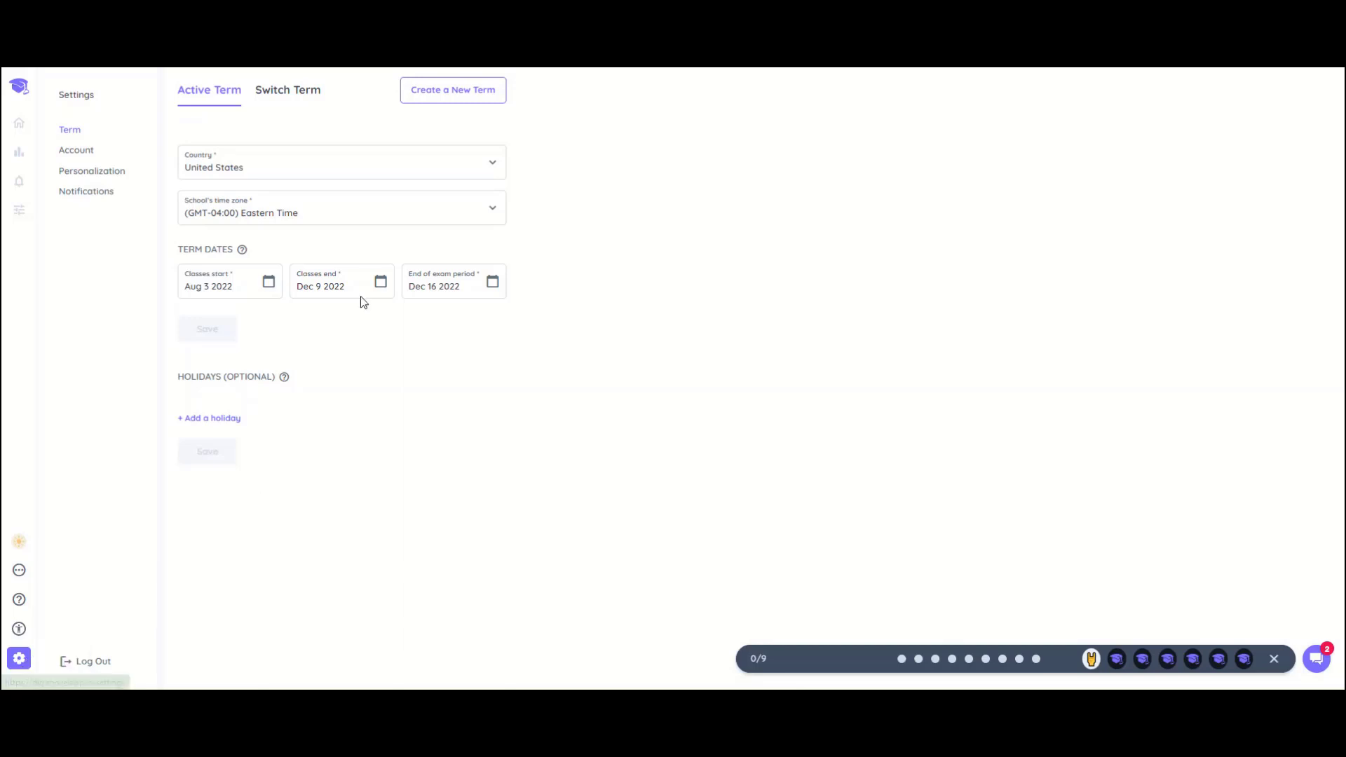
Switch to Shovel and create a new term with United States as the country and (GMT-04:00) Eastern Time as the school's time zone.
{"action": "left_click", "coordinate": [459, 99]}
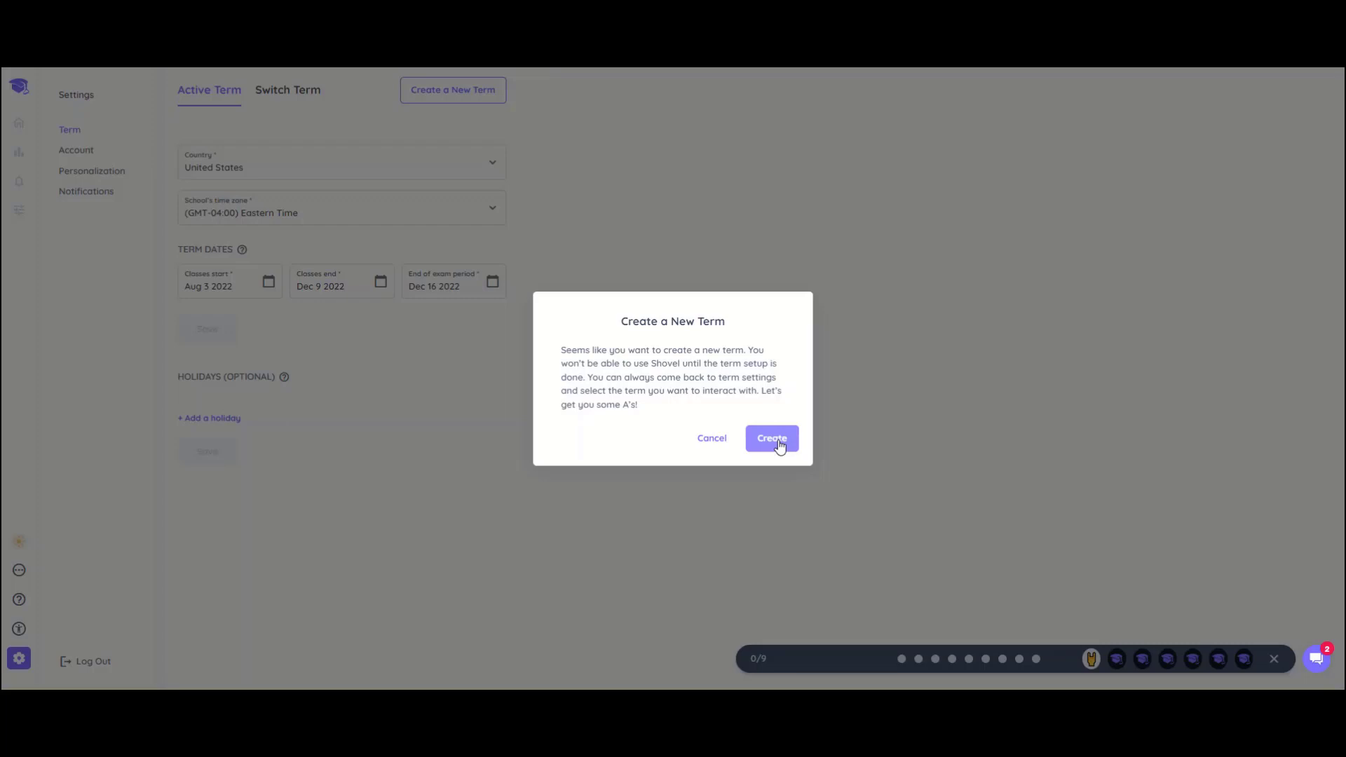
{"action": "left_click", "coordinate": [777, 441]}
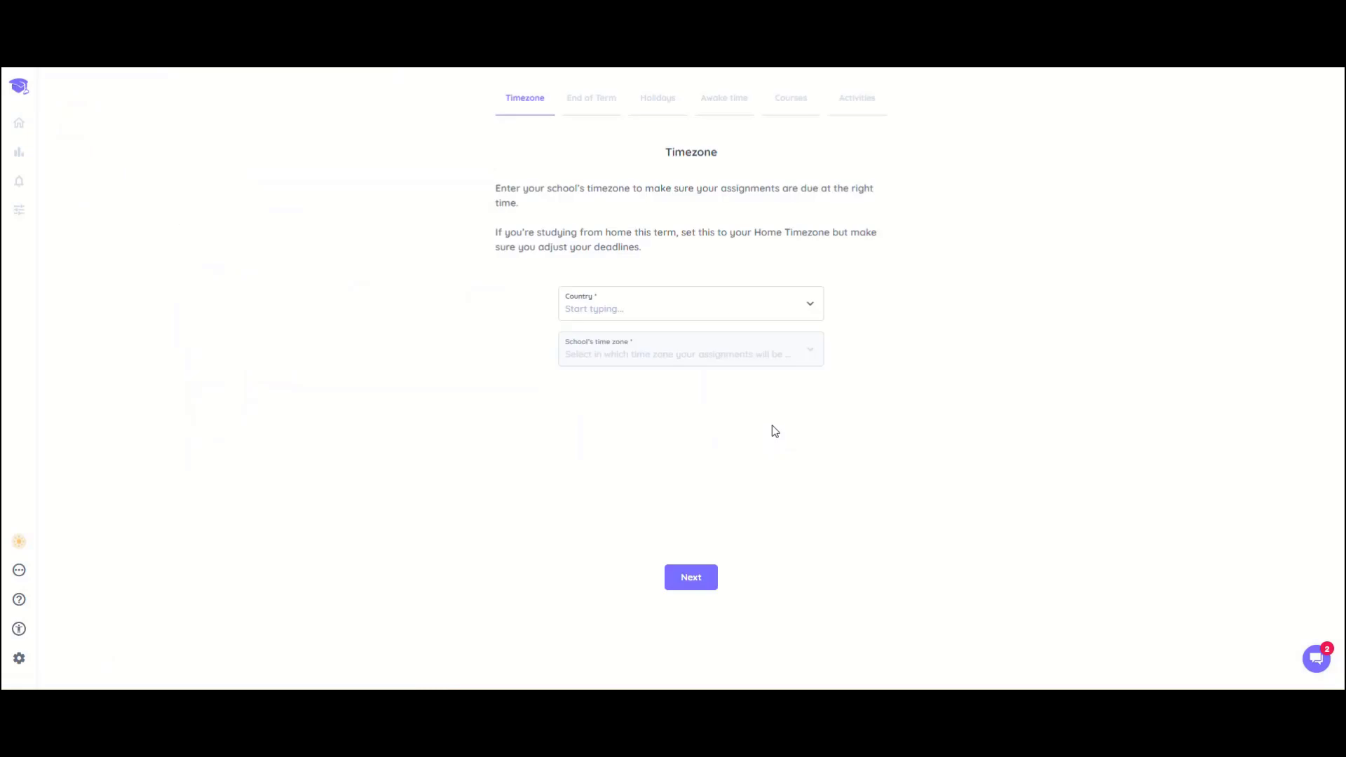
{"action": "left_click", "coordinate": [726, 310]}
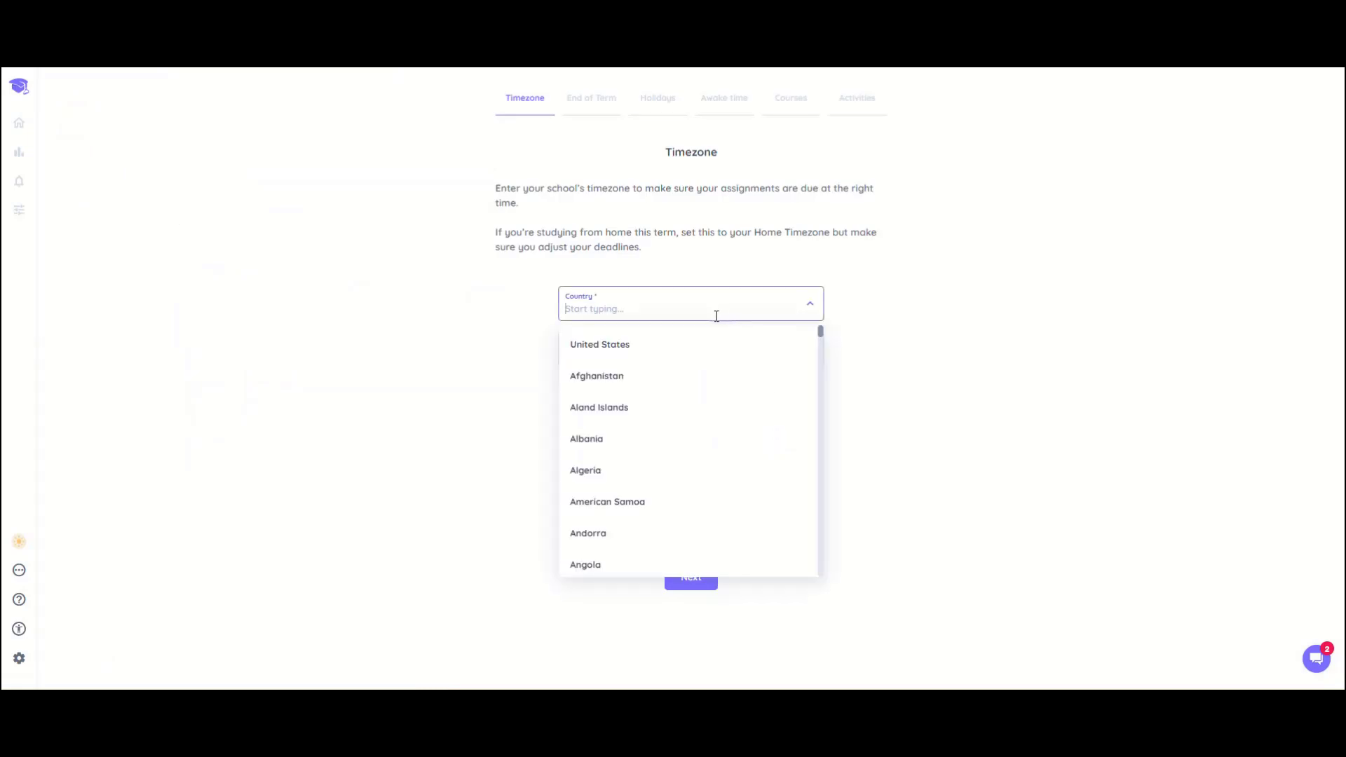
{"action": "left_click", "coordinate": [667, 345]}
{"action": "left_click", "coordinate": [672, 353]}
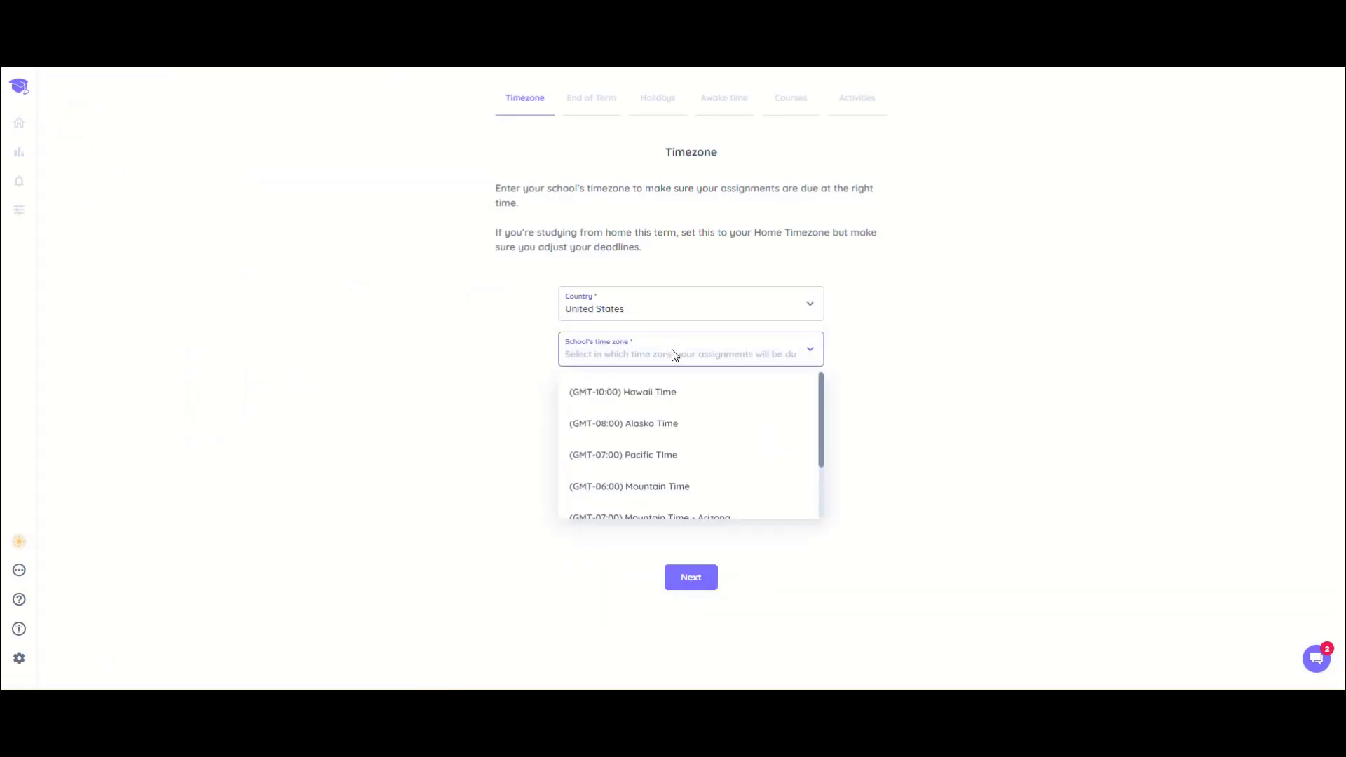
{"action": "scroll", "coordinate": [646, 448], "scroll_direction": "down", "scroll_amount": 2}
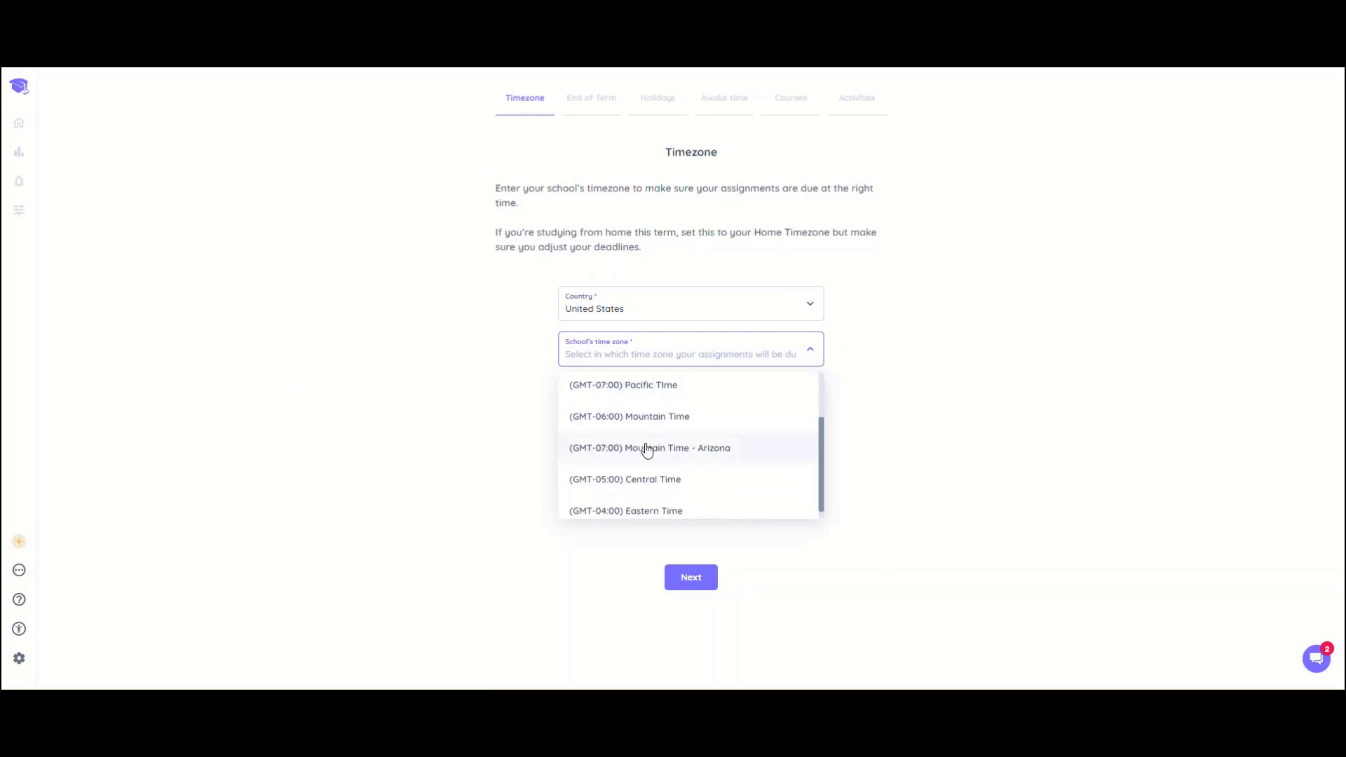
{"action": "left_click", "coordinate": [640, 510]}
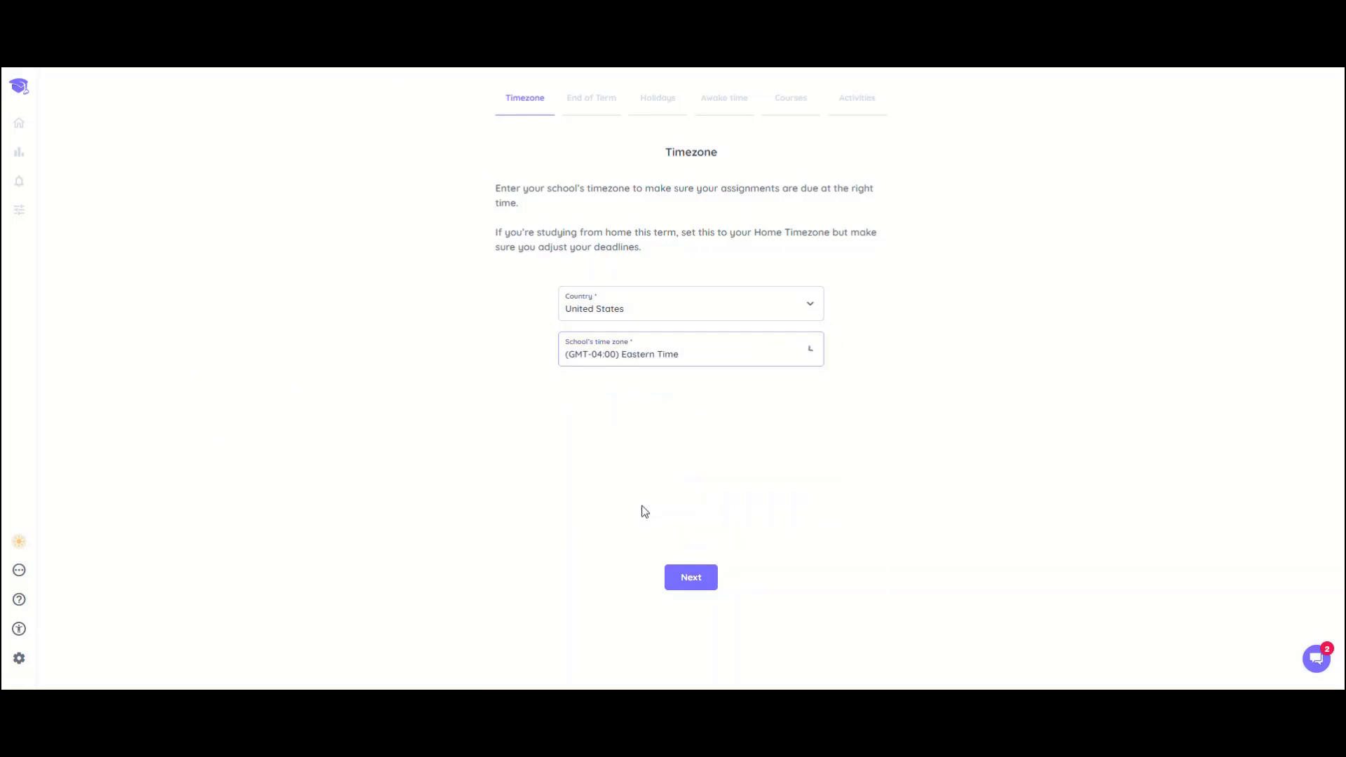
{"action": "left_click", "coordinate": [678, 577]}
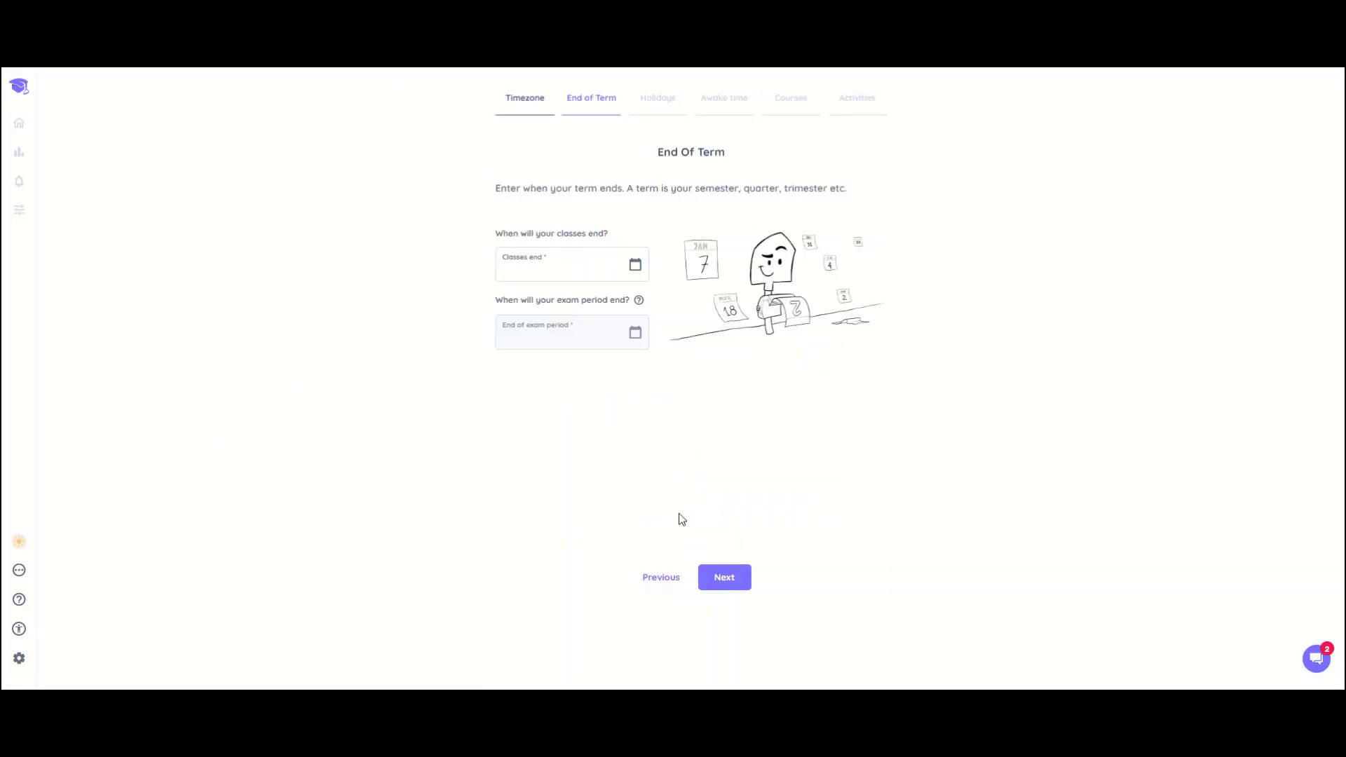
Set the end of classes to Dec 9 2022 and the end of the exam period to Dec 16 2022.
{"action": "left_click", "coordinate": [577, 273]}
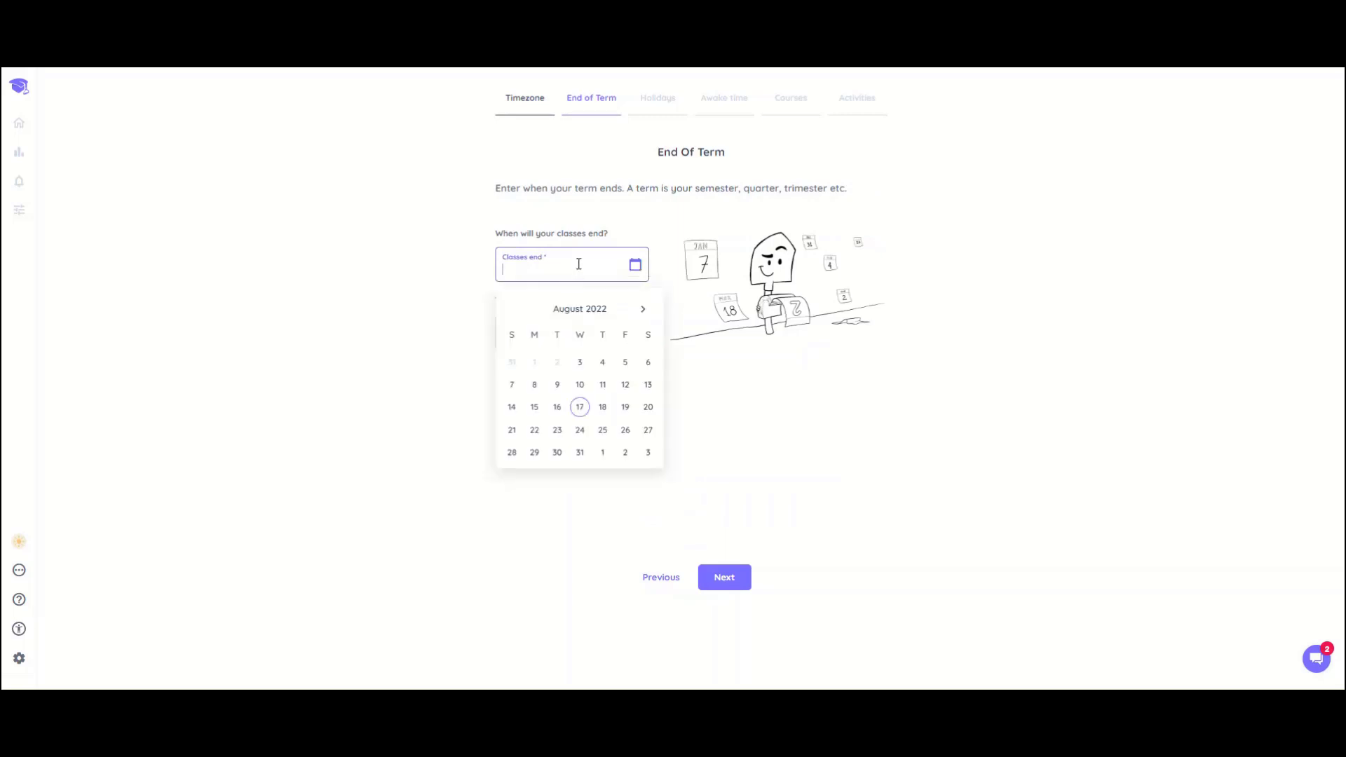
{"action": "left_click", "coordinate": [643, 310]}
{"action": "left_click", "coordinate": [644, 309]}
{"action": "left_click", "coordinate": [644, 310]}
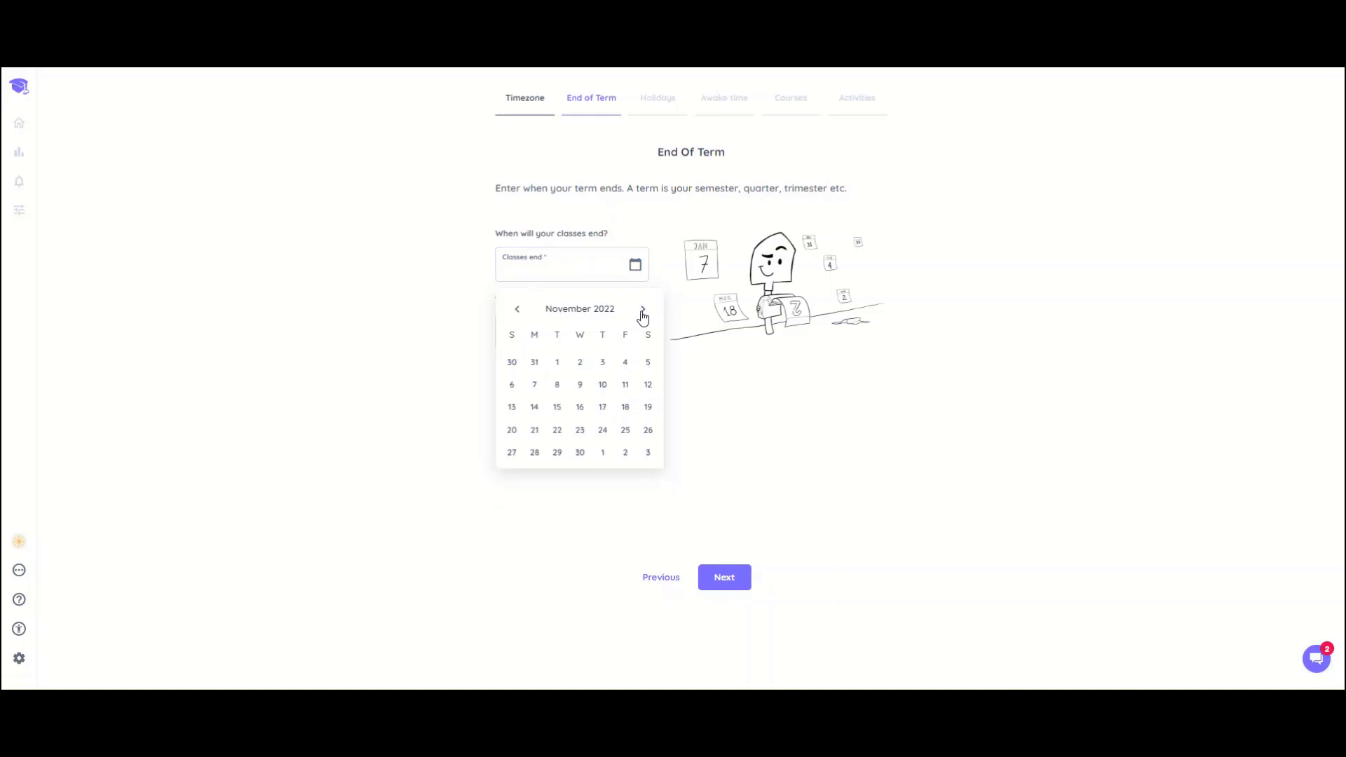
{"action": "left_click", "coordinate": [644, 309]}
{"action": "left_click", "coordinate": [626, 386]}
{"action": "left_click", "coordinate": [635, 332]}
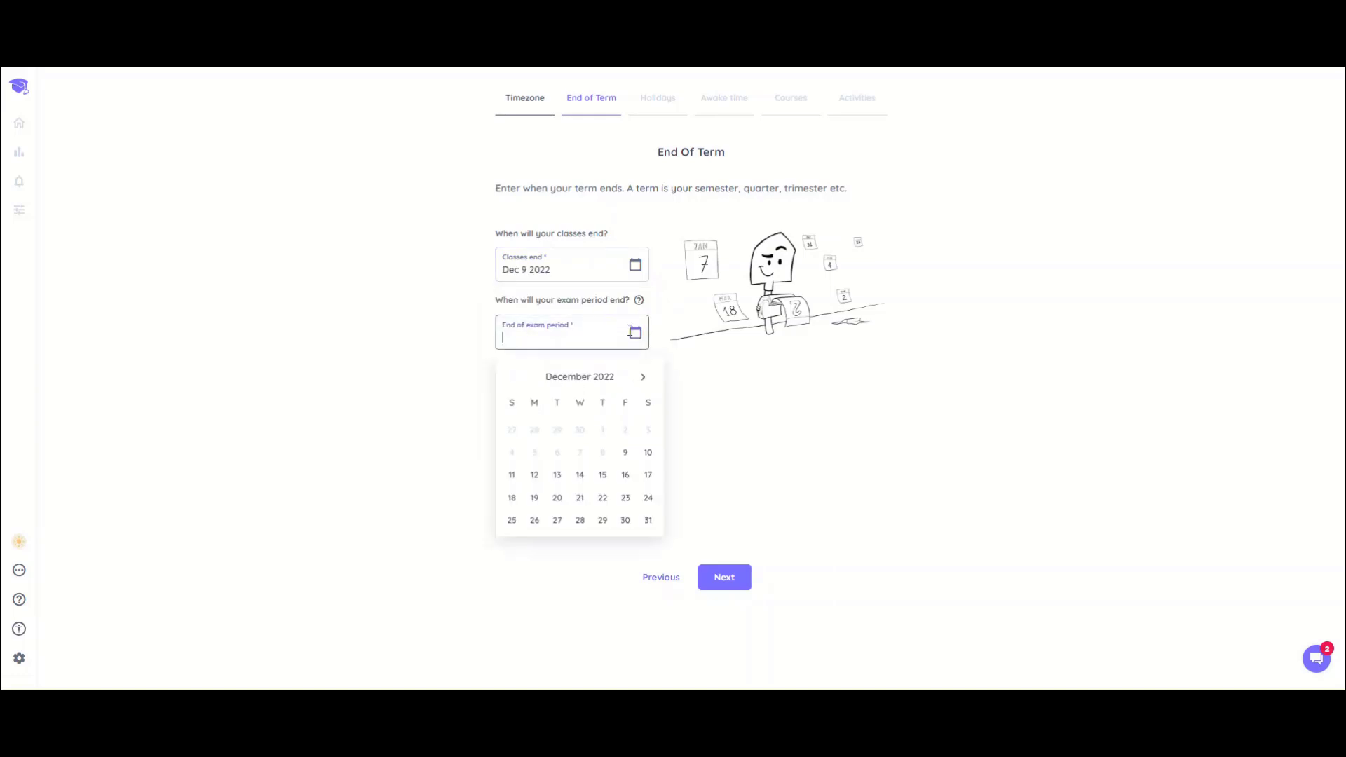
{"action": "left_click", "coordinate": [625, 477]}
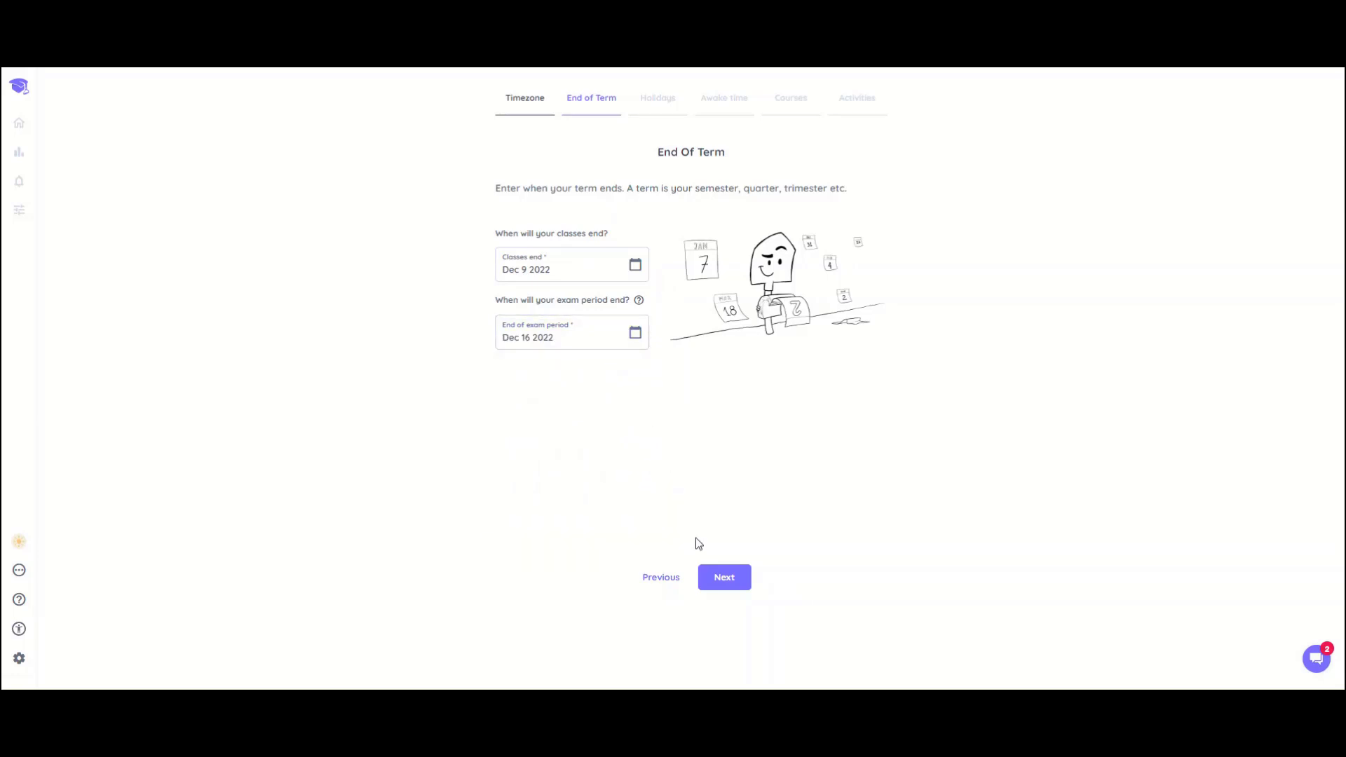
{"action": "left_click", "coordinate": [722, 579]}
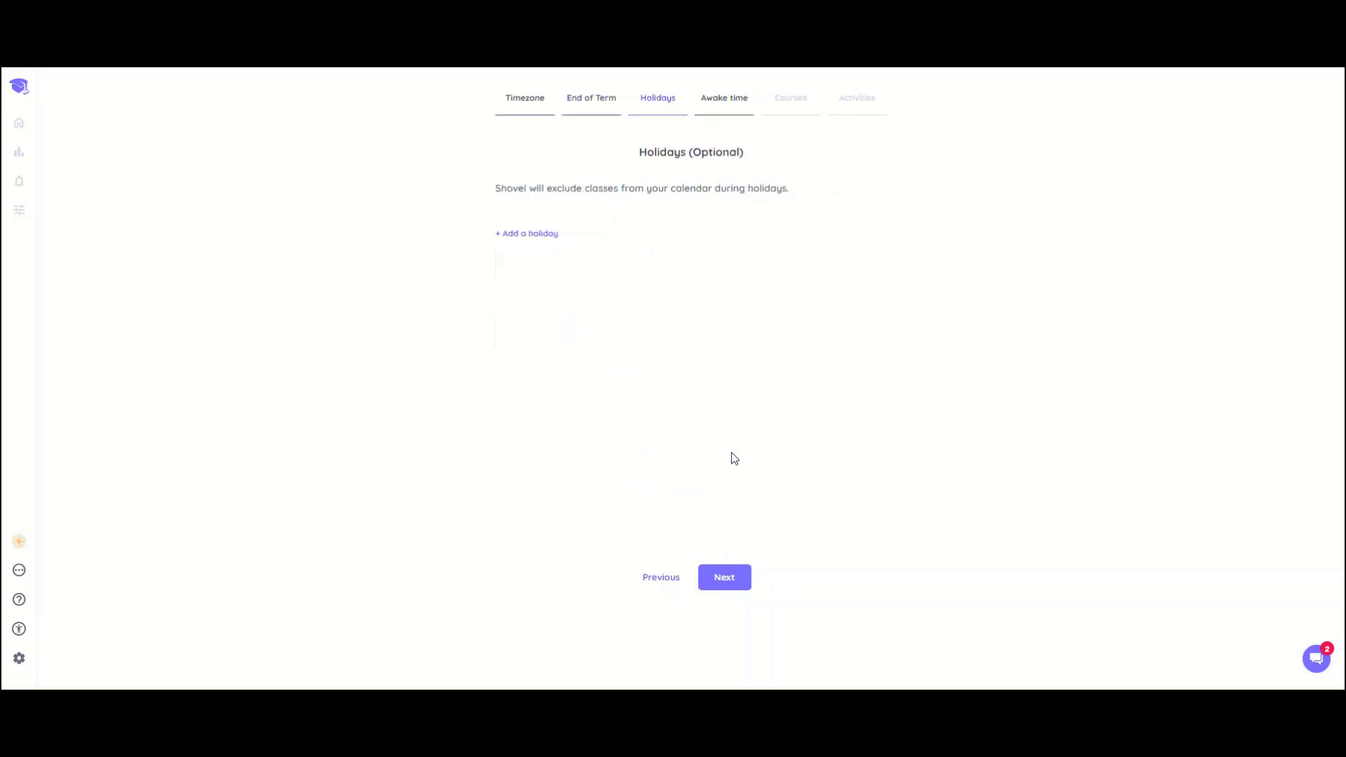
Skip adding holidays and accept the preset wake-up and bedtime hours.
{"action": "left_click", "coordinate": [724, 586]}
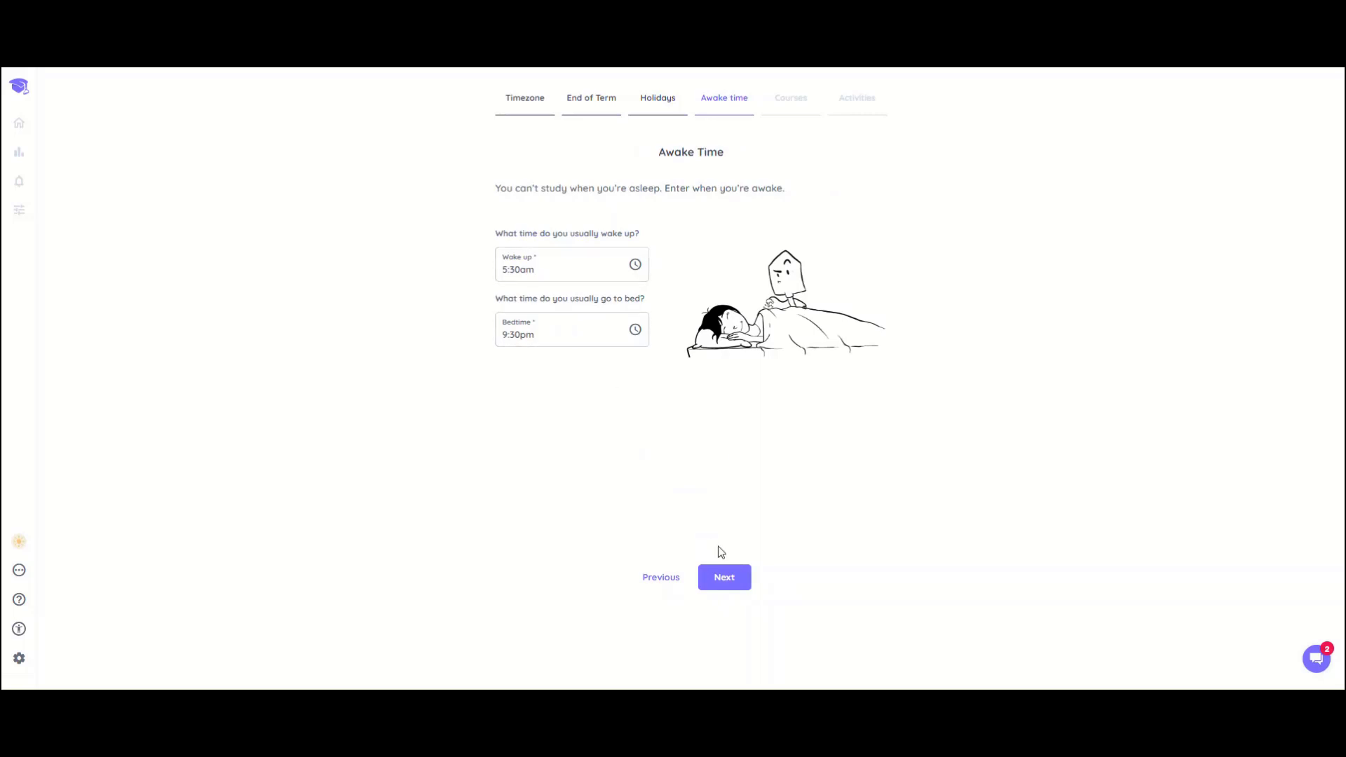
{"action": "left_click", "coordinate": [729, 582]}
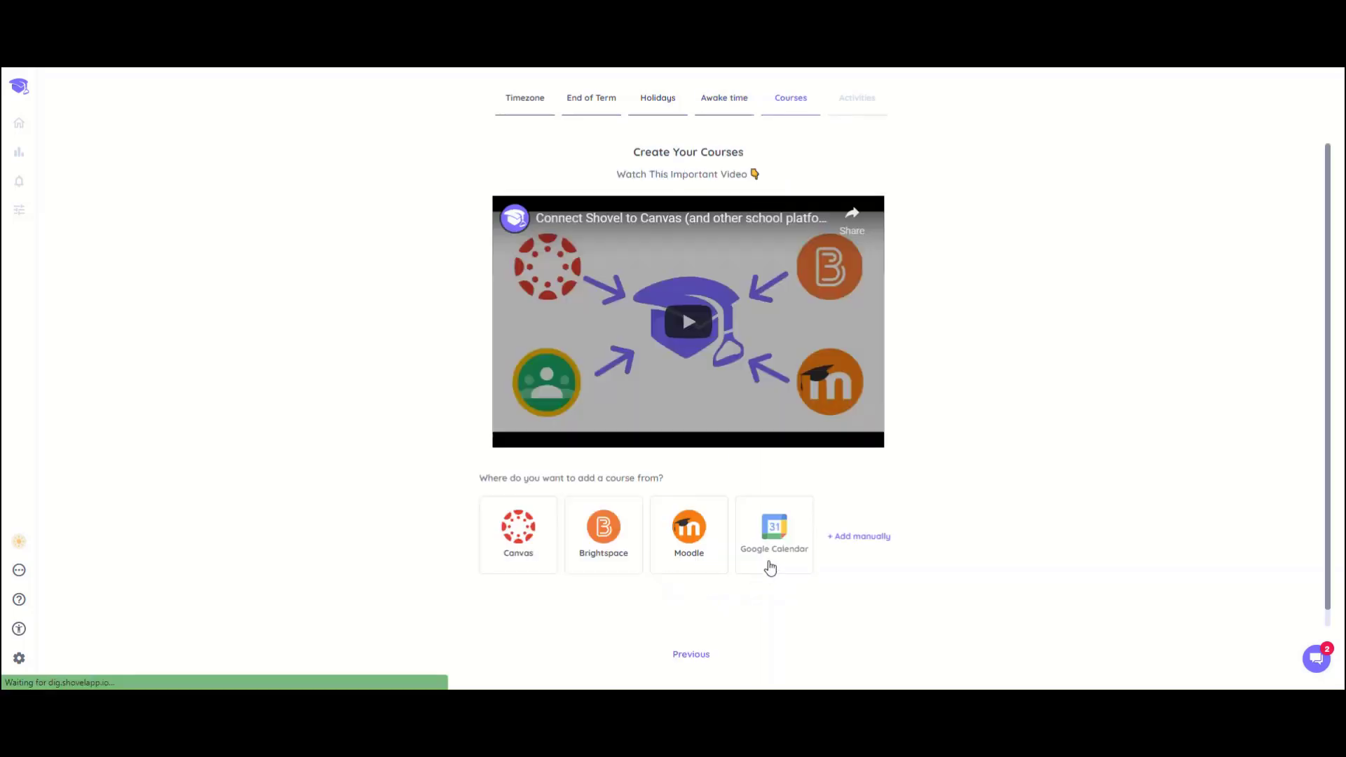
Add a course from Brightspace by pasting the private calendar feed URL with its token, and connect the Fall 2022 ENGL 110 course.
{"action": "left_click", "coordinate": [601, 539]}
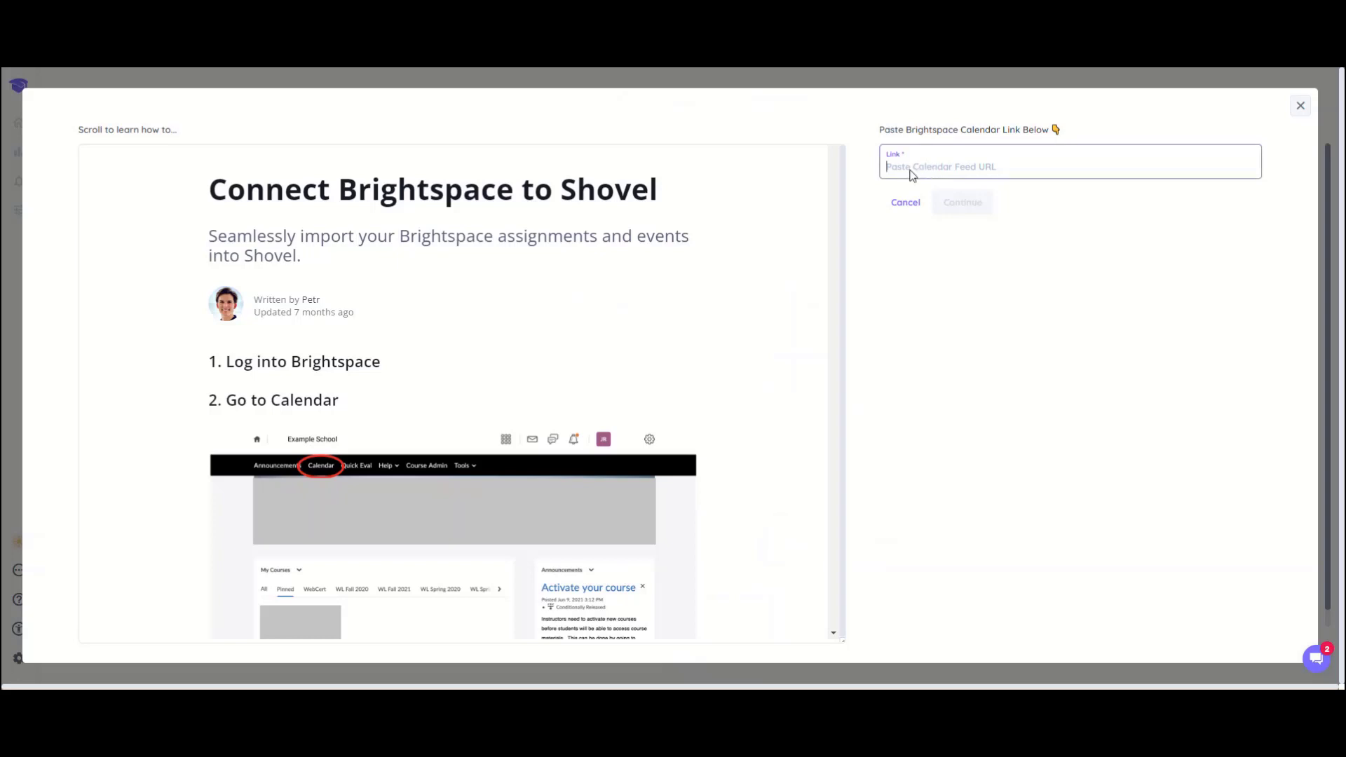
{"action": "key", "text": "ctrl+v"}
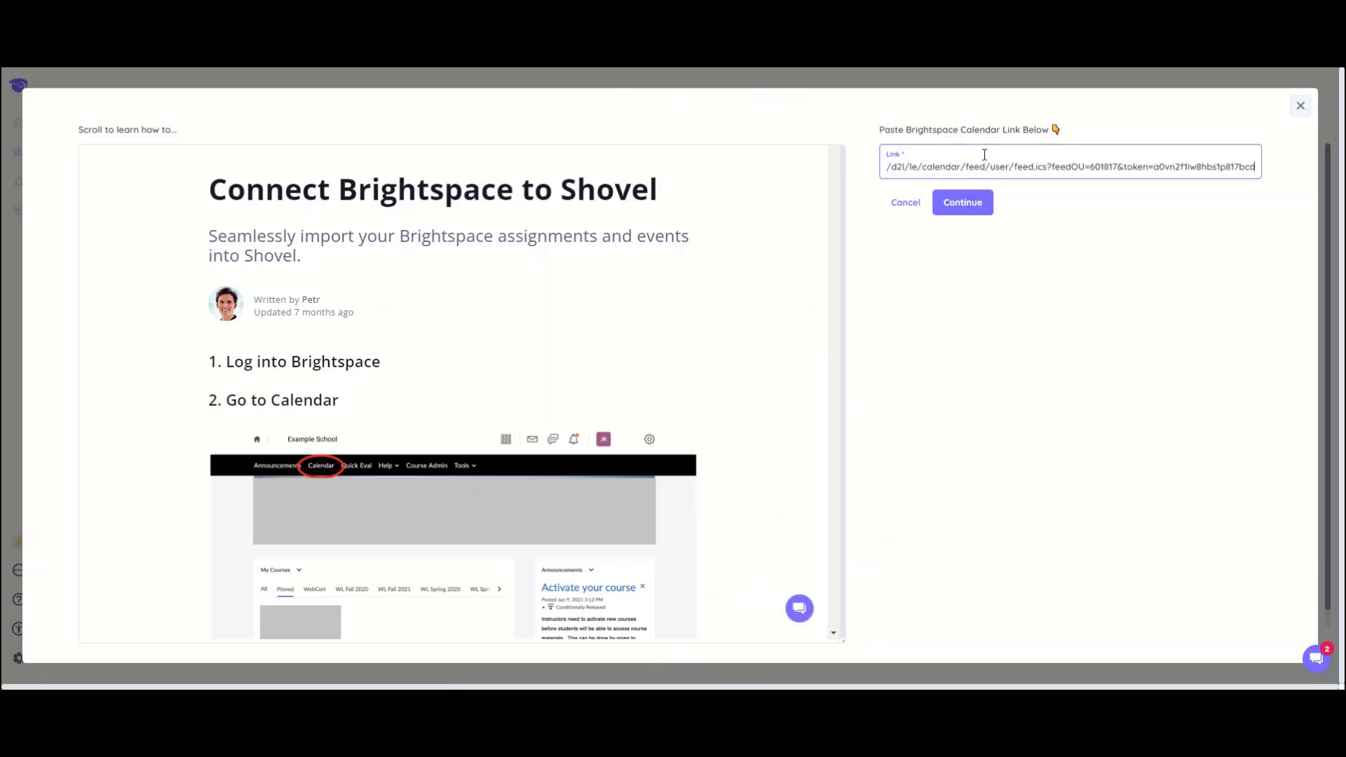
{"action": "left_click", "coordinate": [963, 202]}
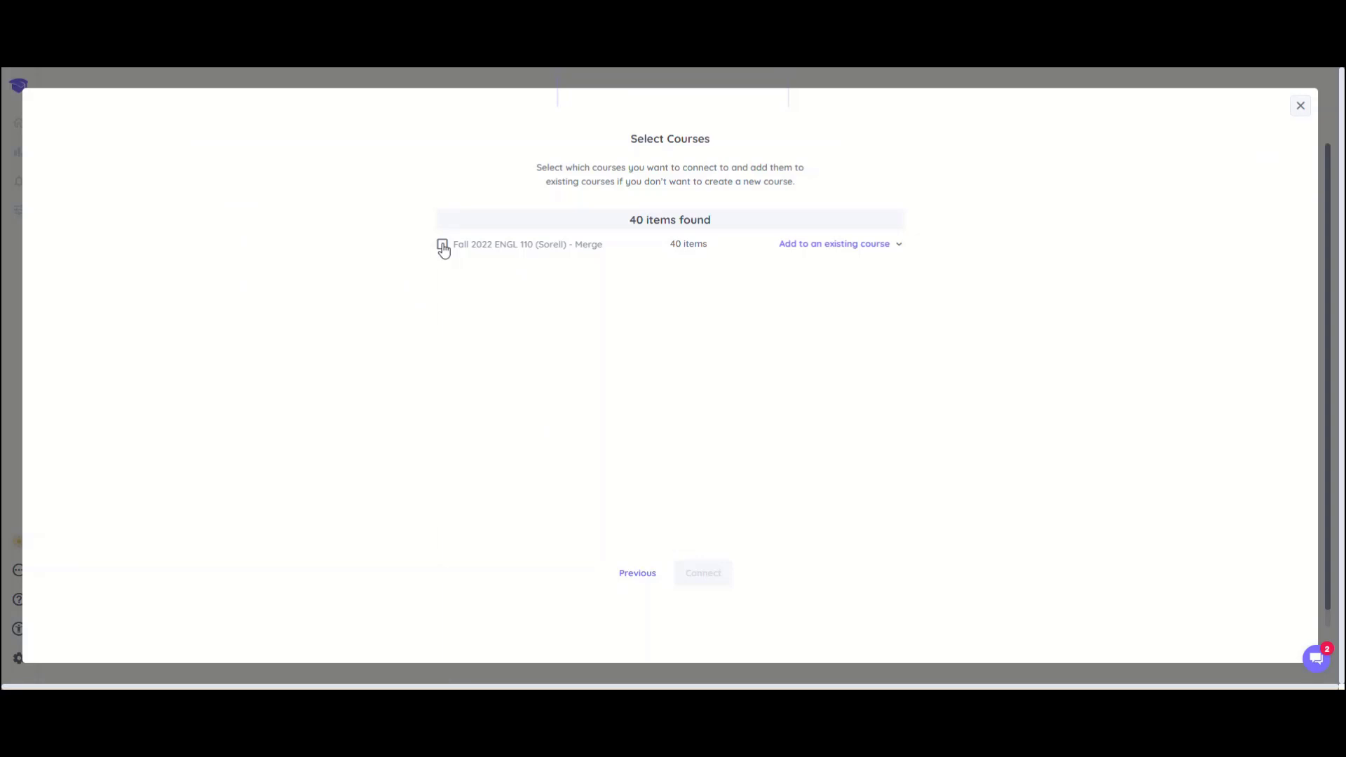
{"action": "left_click", "coordinate": [443, 245]}
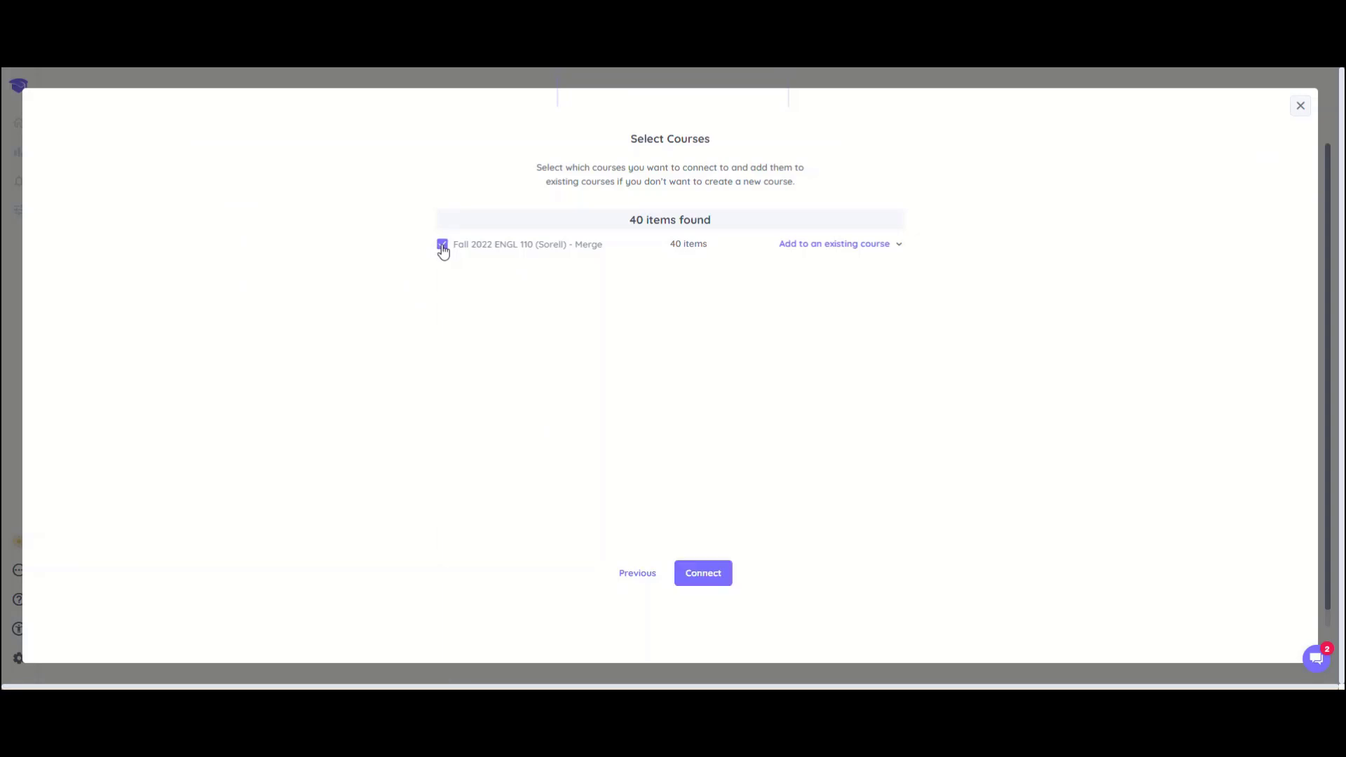
{"action": "left_click", "coordinate": [694, 573]}
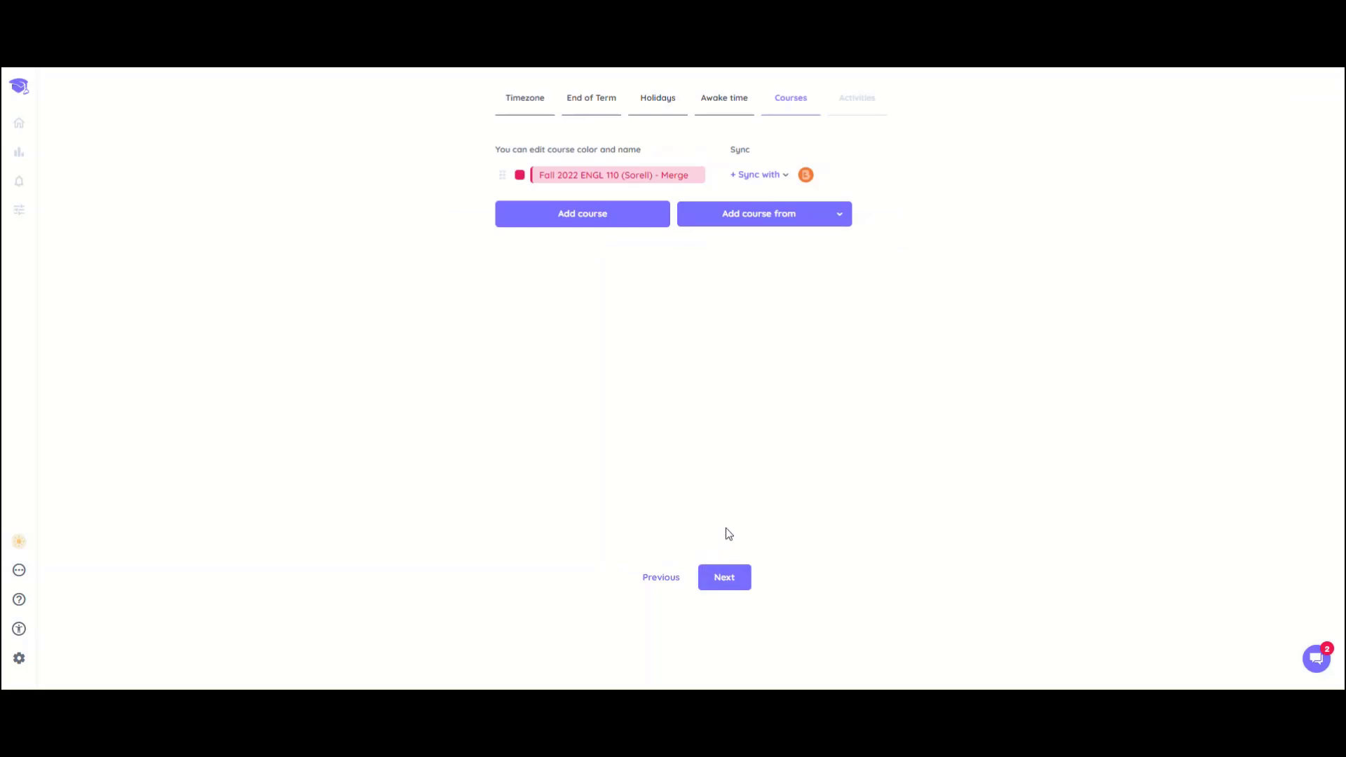
Accept the course list and complete the term setup with the default activities.
{"action": "left_click", "coordinate": [735, 583]}
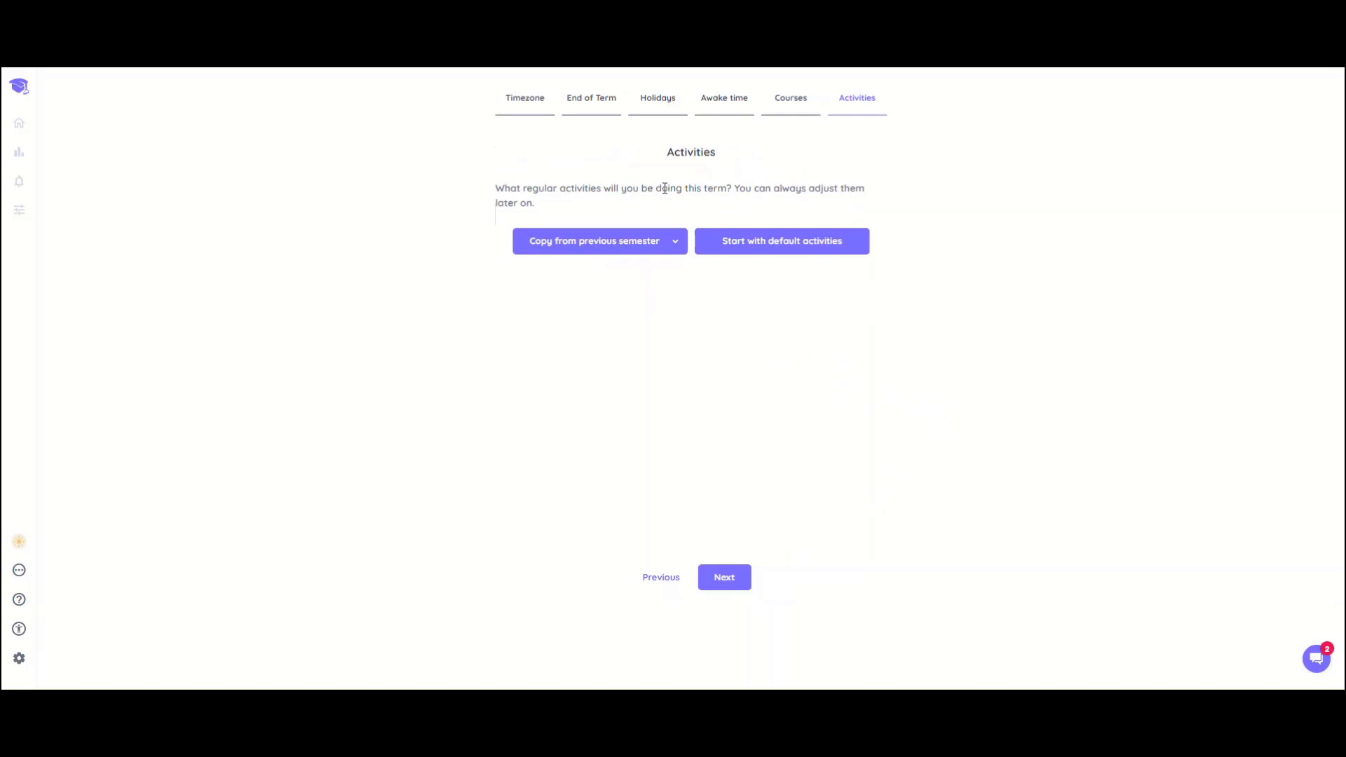
{"action": "left_click", "coordinate": [733, 242]}
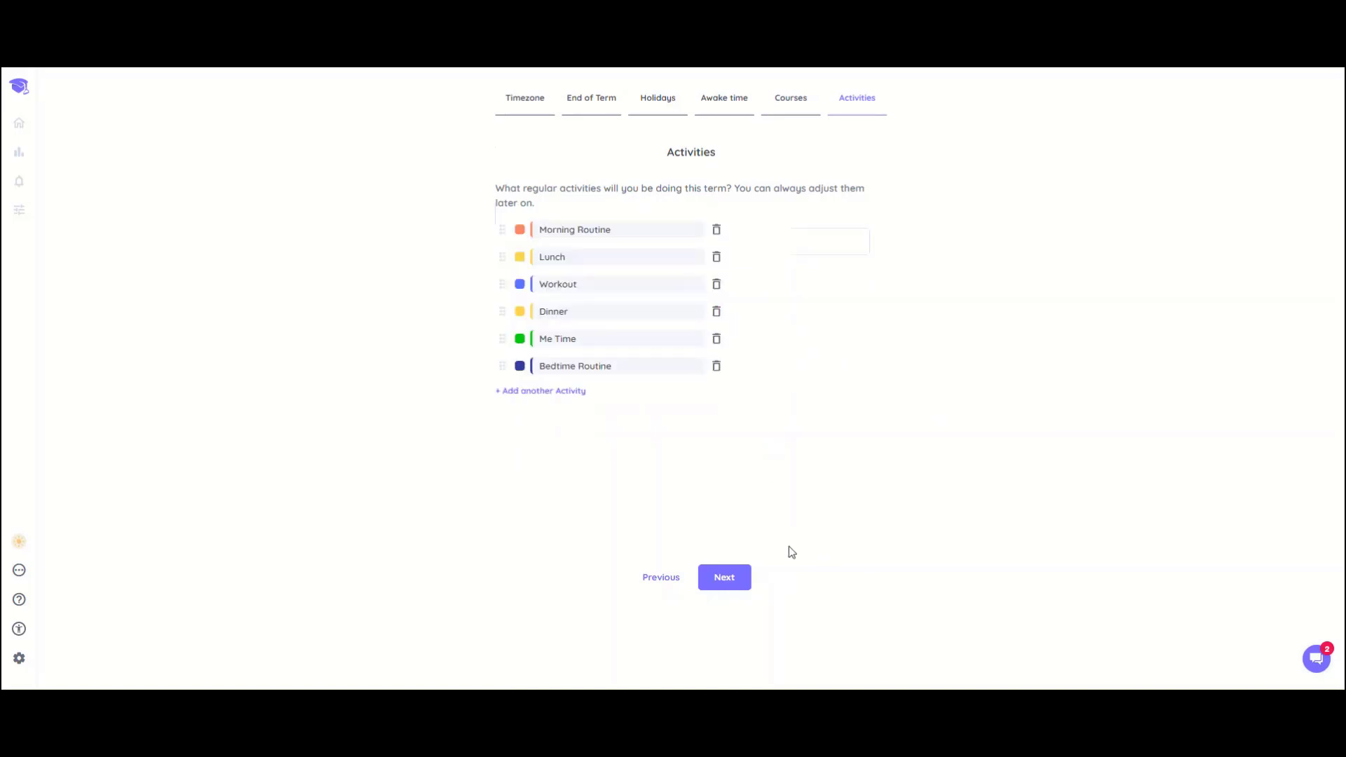
{"action": "left_click", "coordinate": [725, 586]}
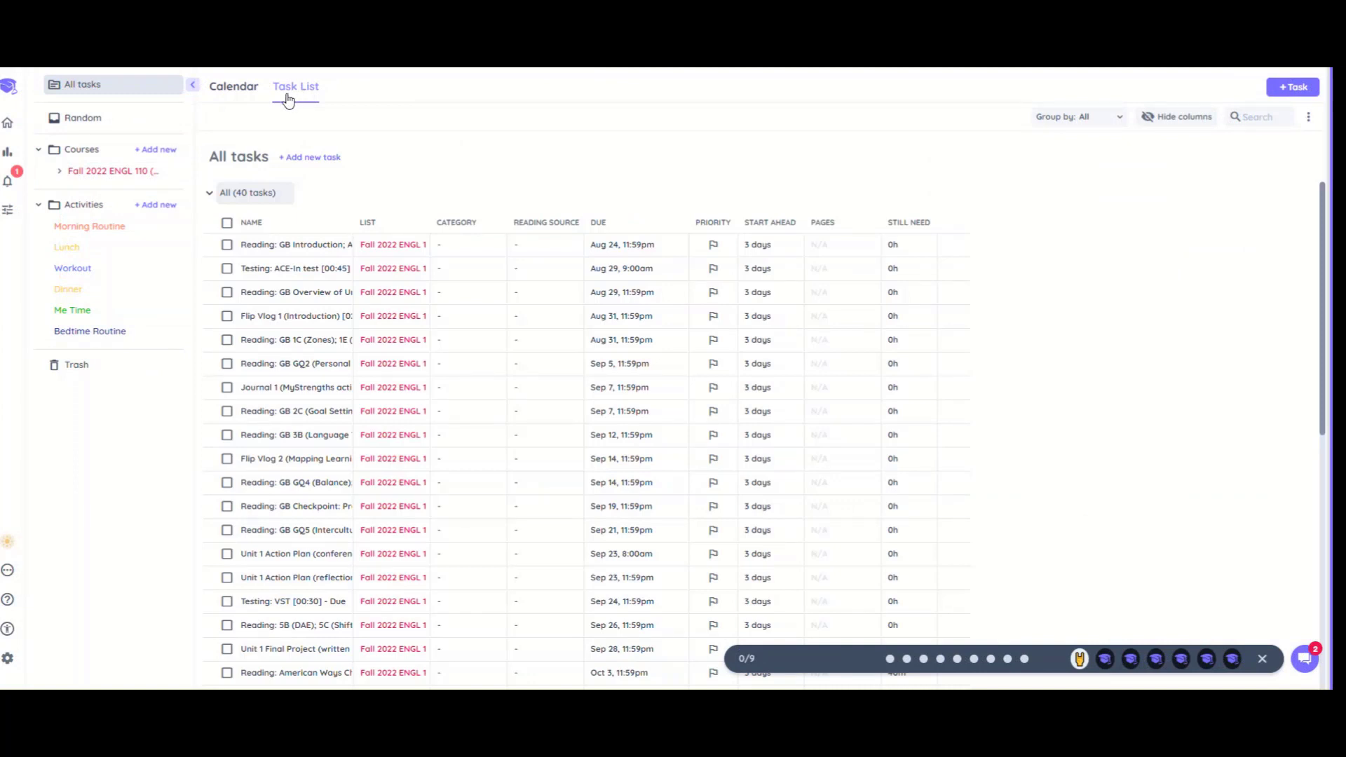
Sort the task list by name, select the Flip Vlog 1 to 4 tasks and create a category named "Vlog" for them.
{"action": "left_click", "coordinate": [298, 230]}
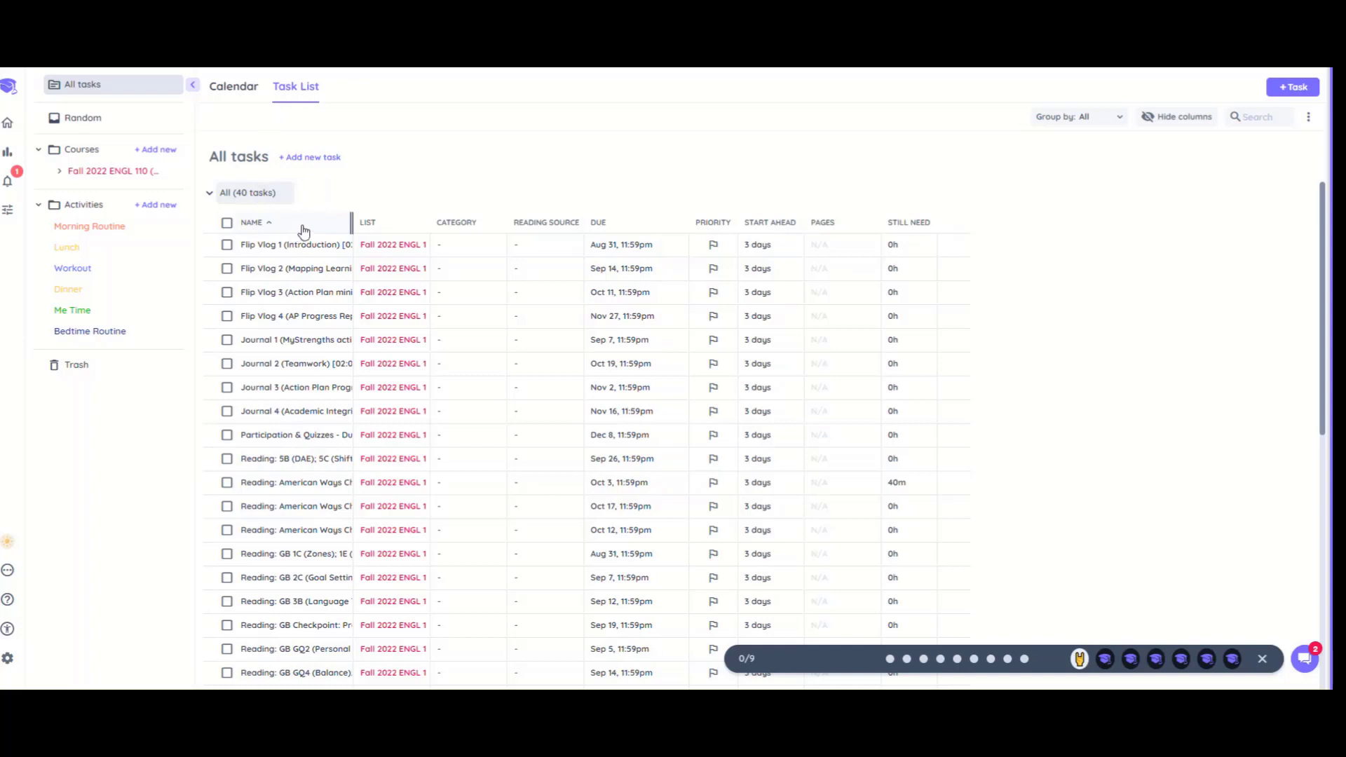
{"action": "left_click", "coordinate": [227, 246]}
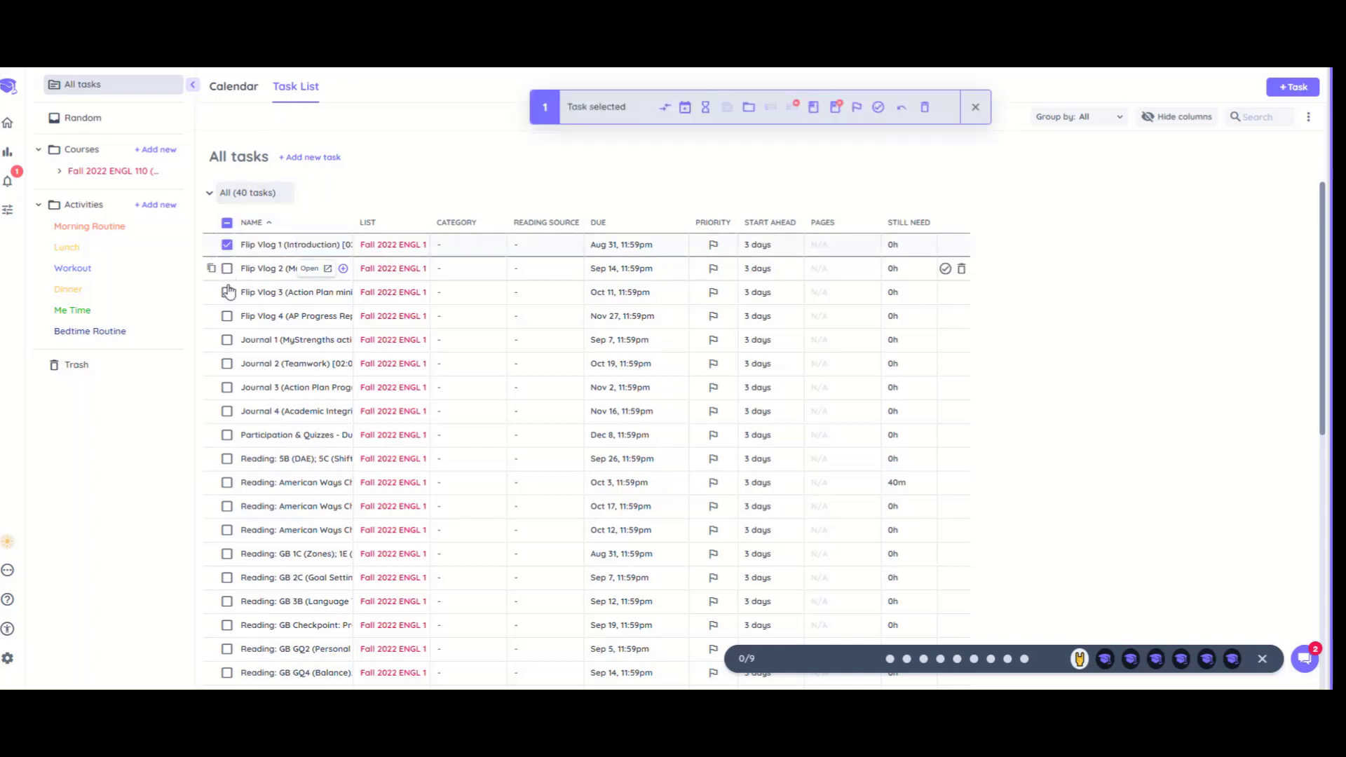
{"action": "left_click", "coordinate": [227, 268]}
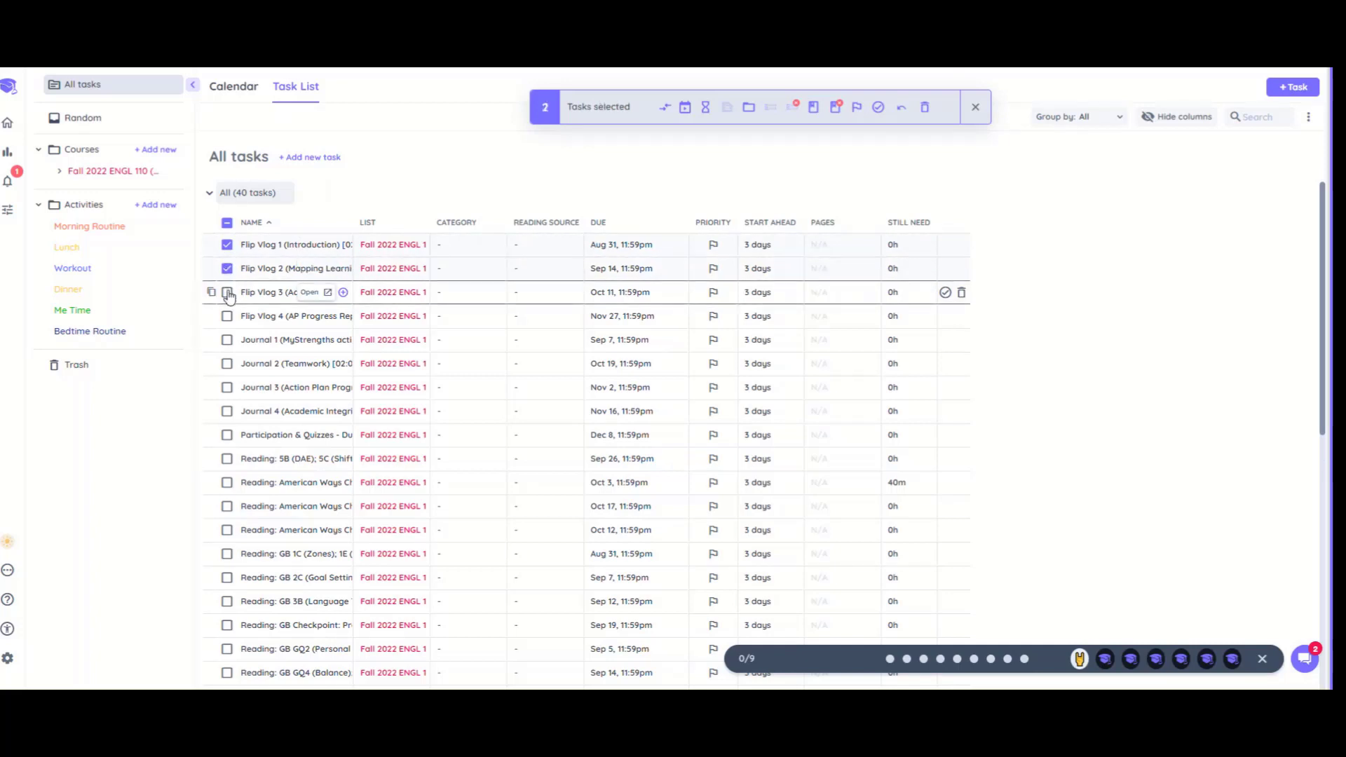
{"action": "left_click", "coordinate": [227, 293]}
{"action": "left_click", "coordinate": [227, 317]}
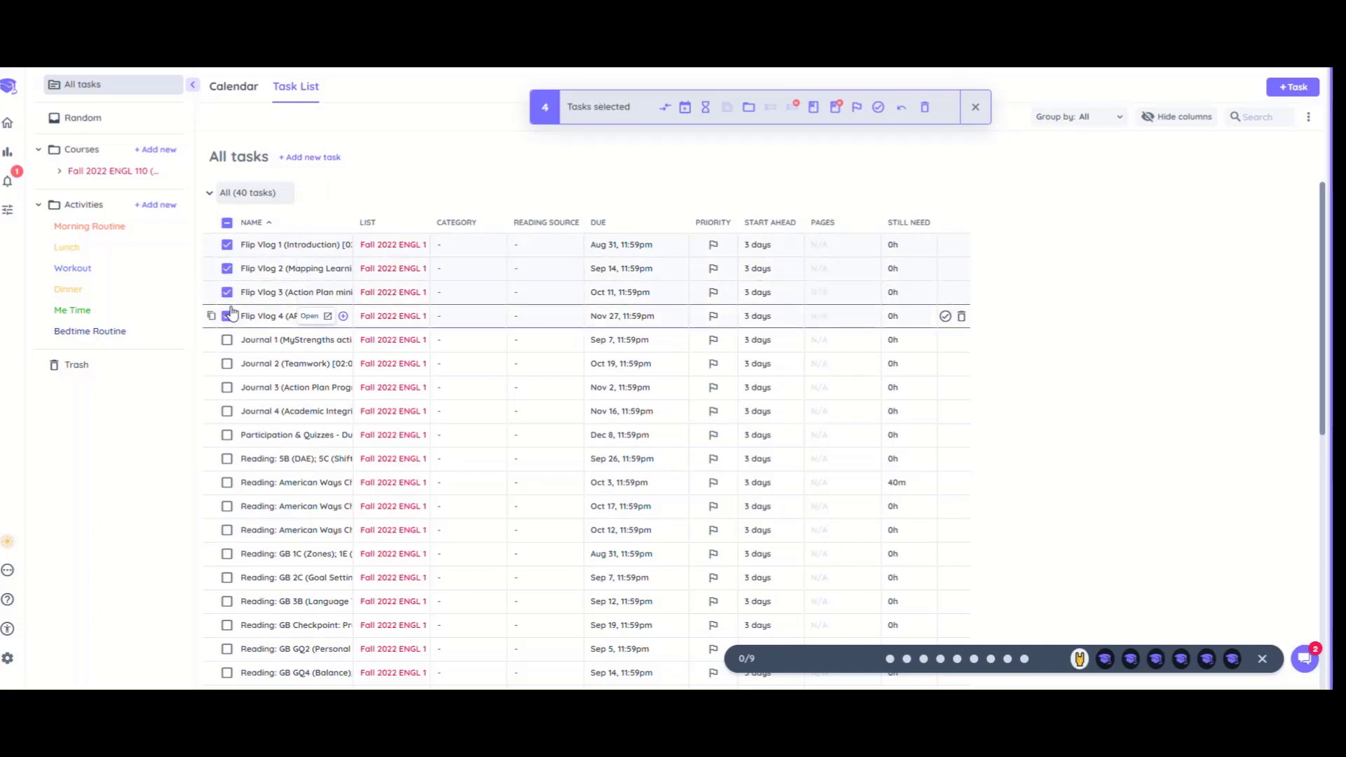
{"action": "left_click", "coordinate": [772, 114]}
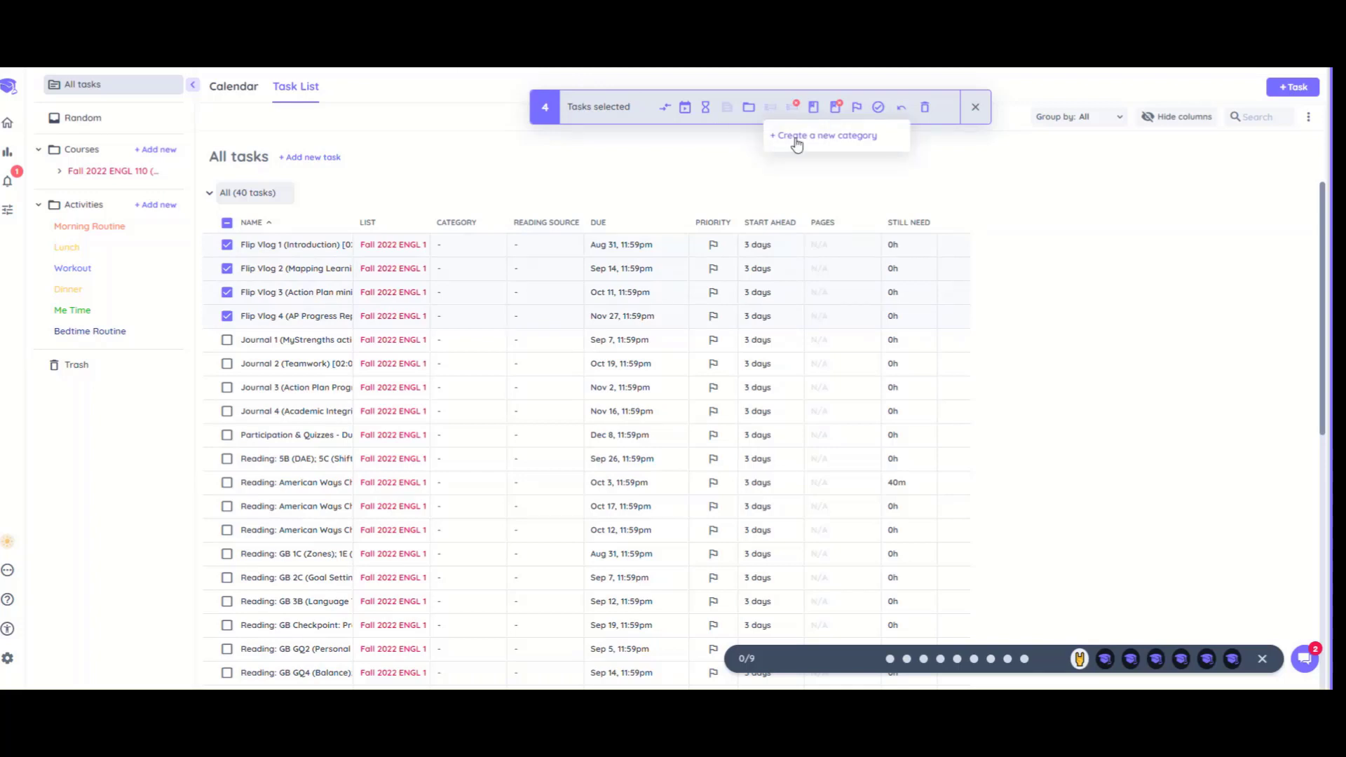
{"action": "left_click", "coordinate": [795, 141]}
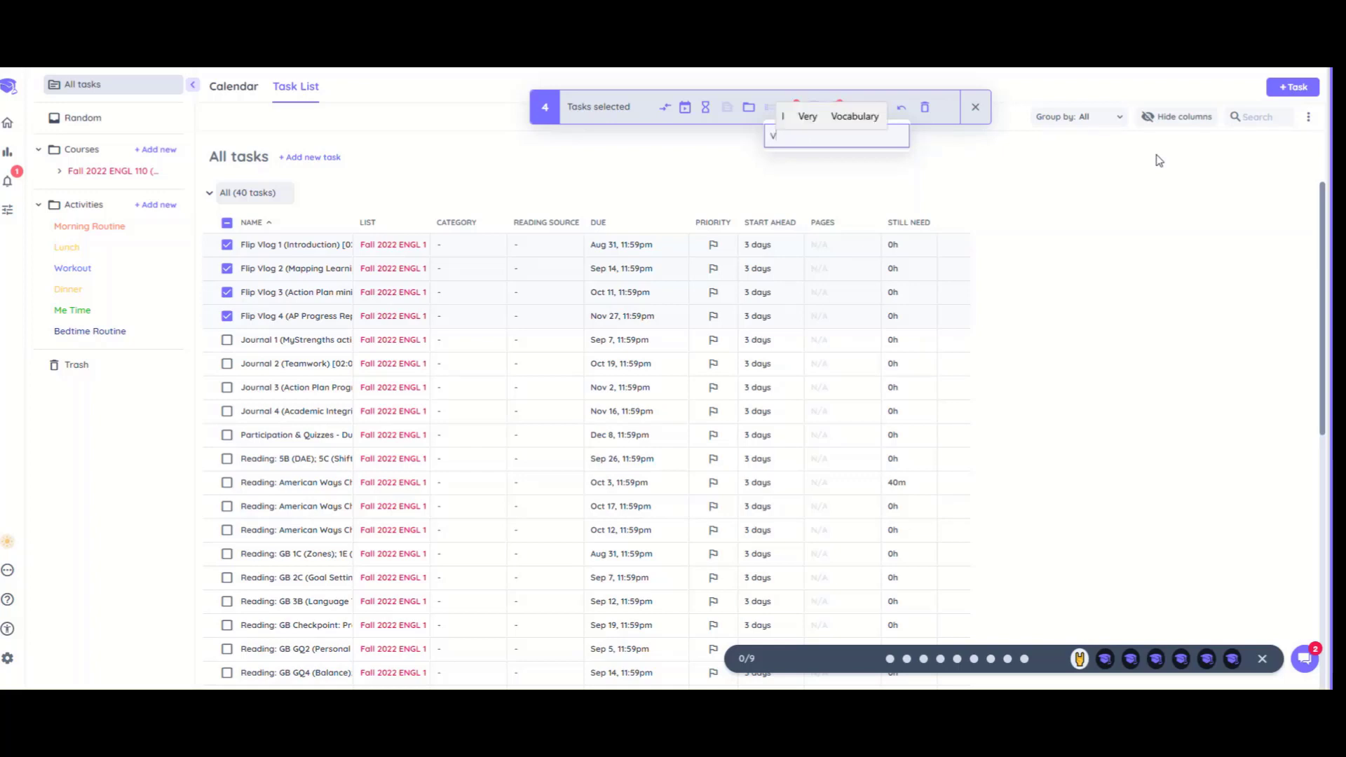
{"action": "type", "text": "g"}
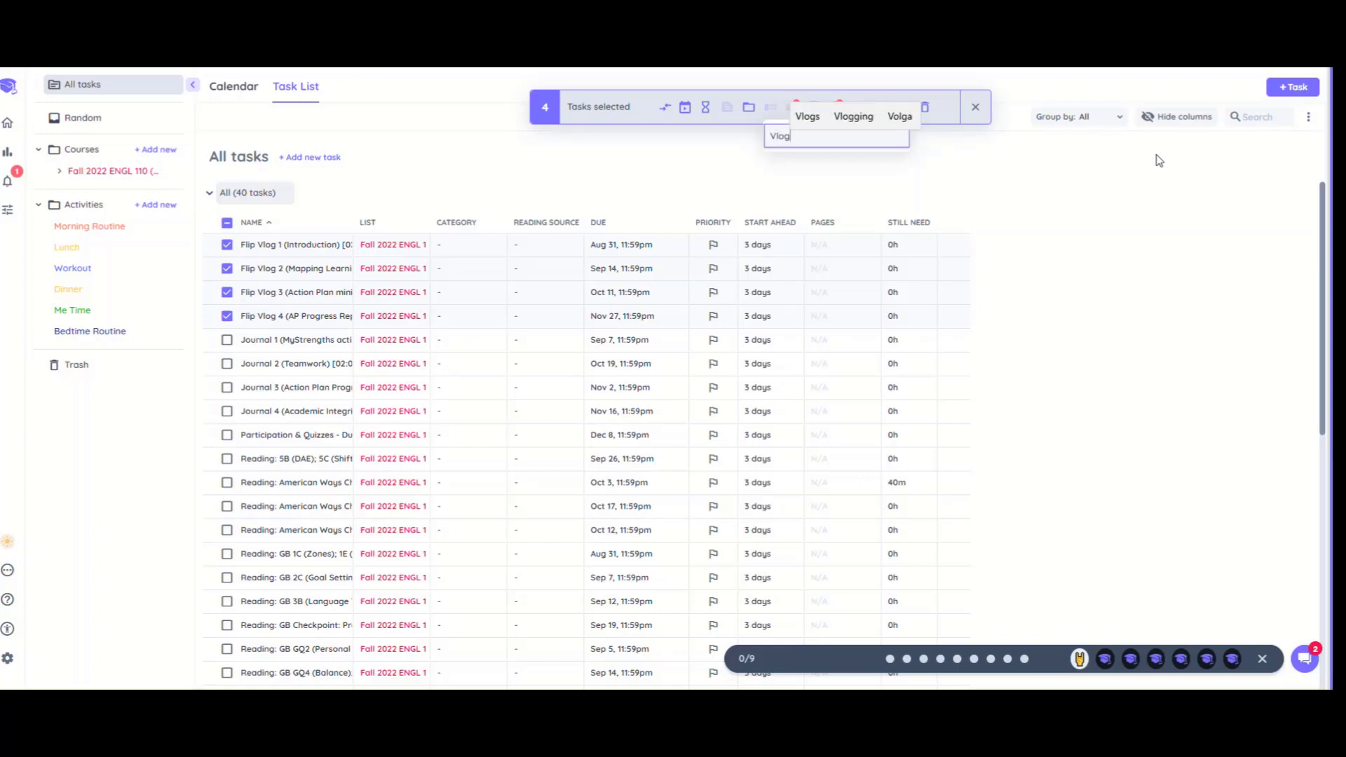
{"action": "key", "text": "Return"}
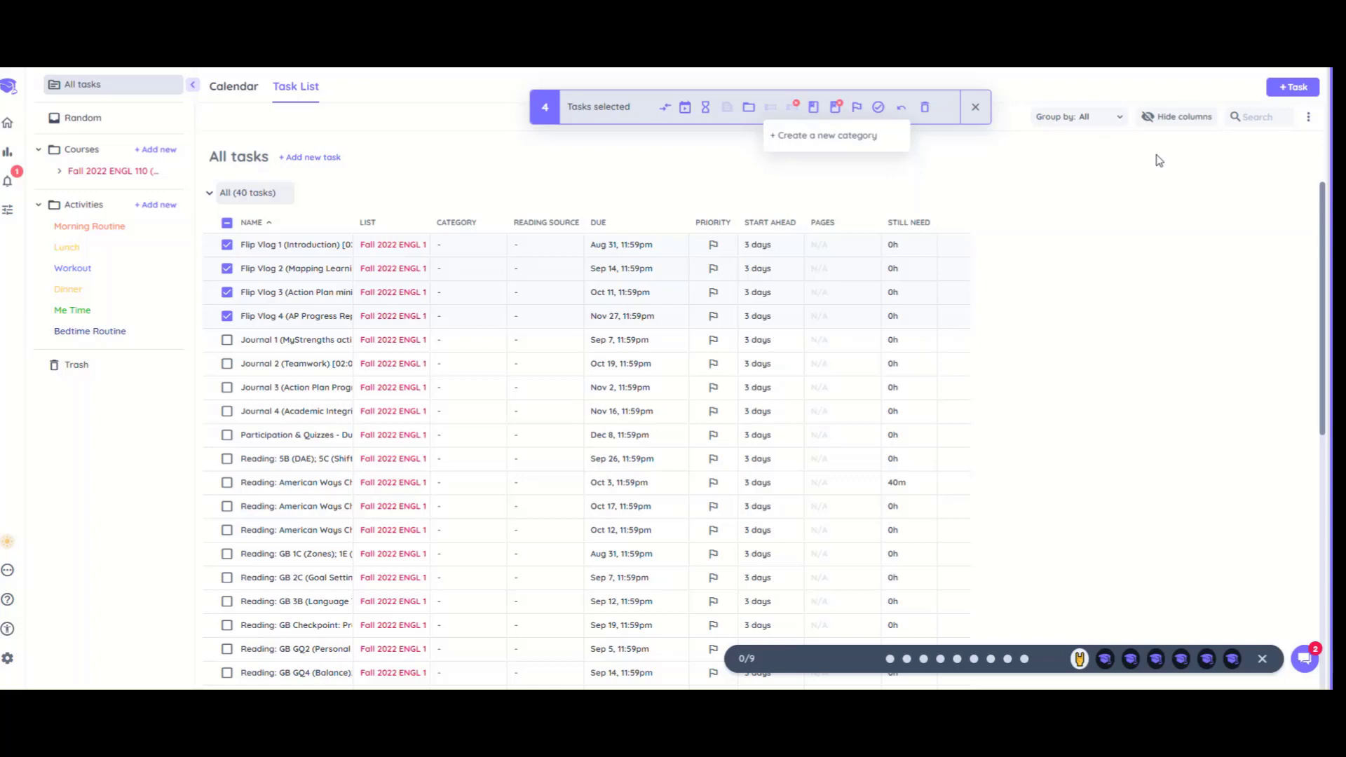
Clear the Vlog selection, select the Journal 1 to 4 tasks and create a category named "Journal" for them.
{"action": "left_click", "coordinate": [227, 223]}
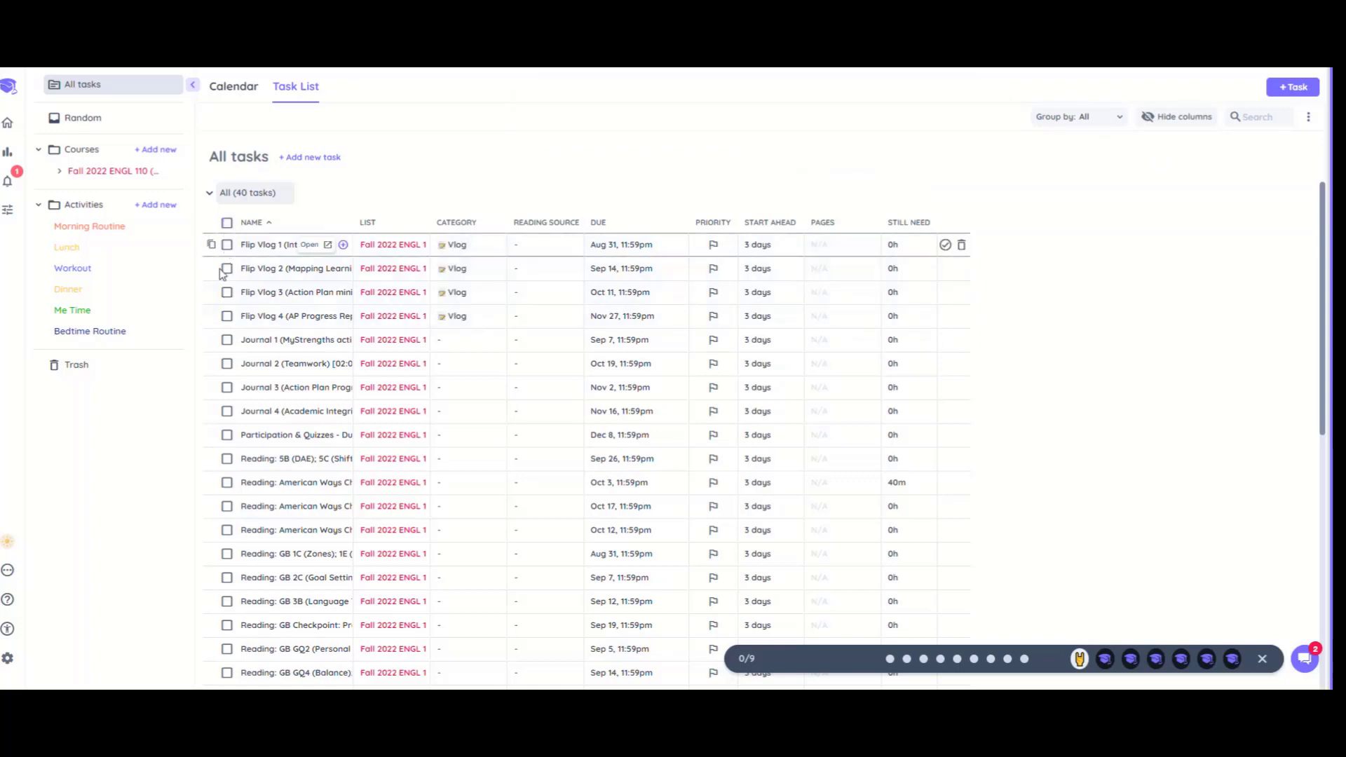
{"action": "left_click", "coordinate": [226, 341]}
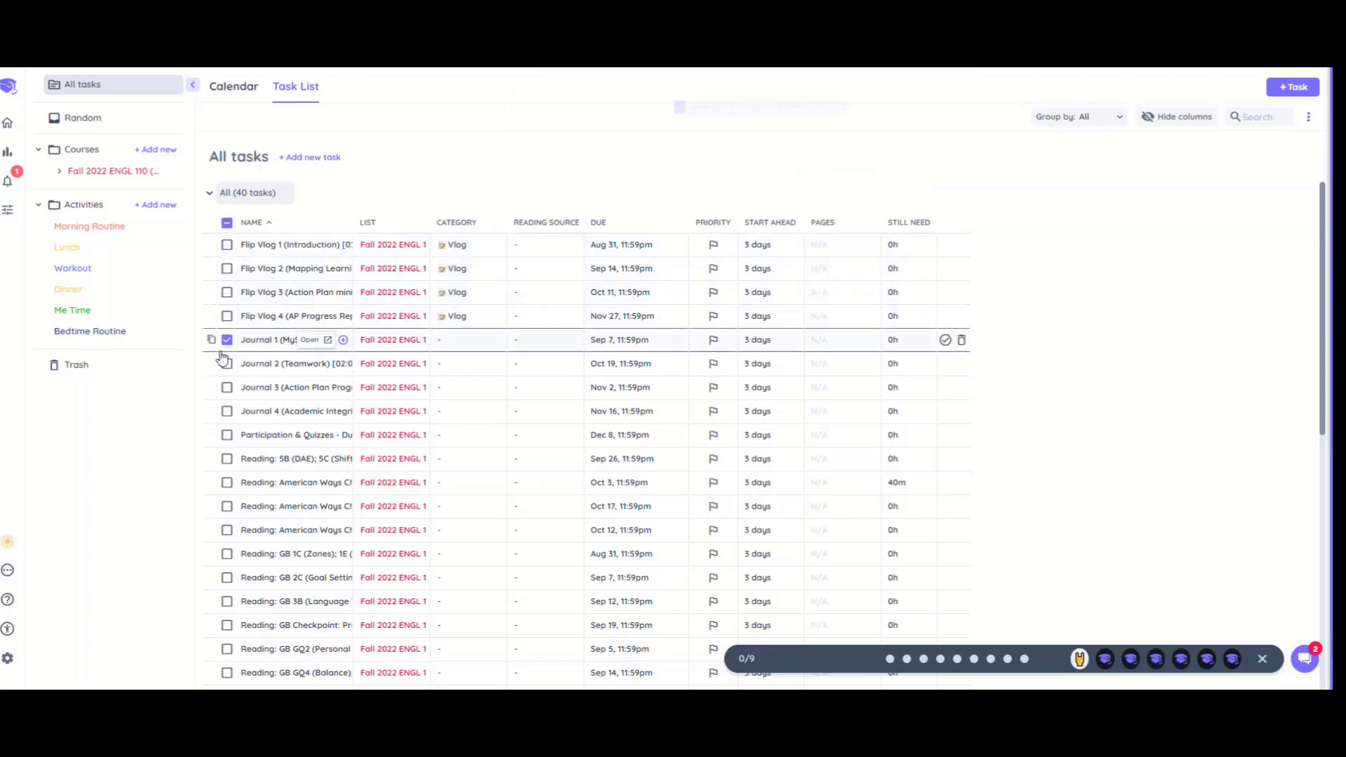
{"action": "left_click", "coordinate": [227, 364]}
{"action": "left_click", "coordinate": [227, 388]}
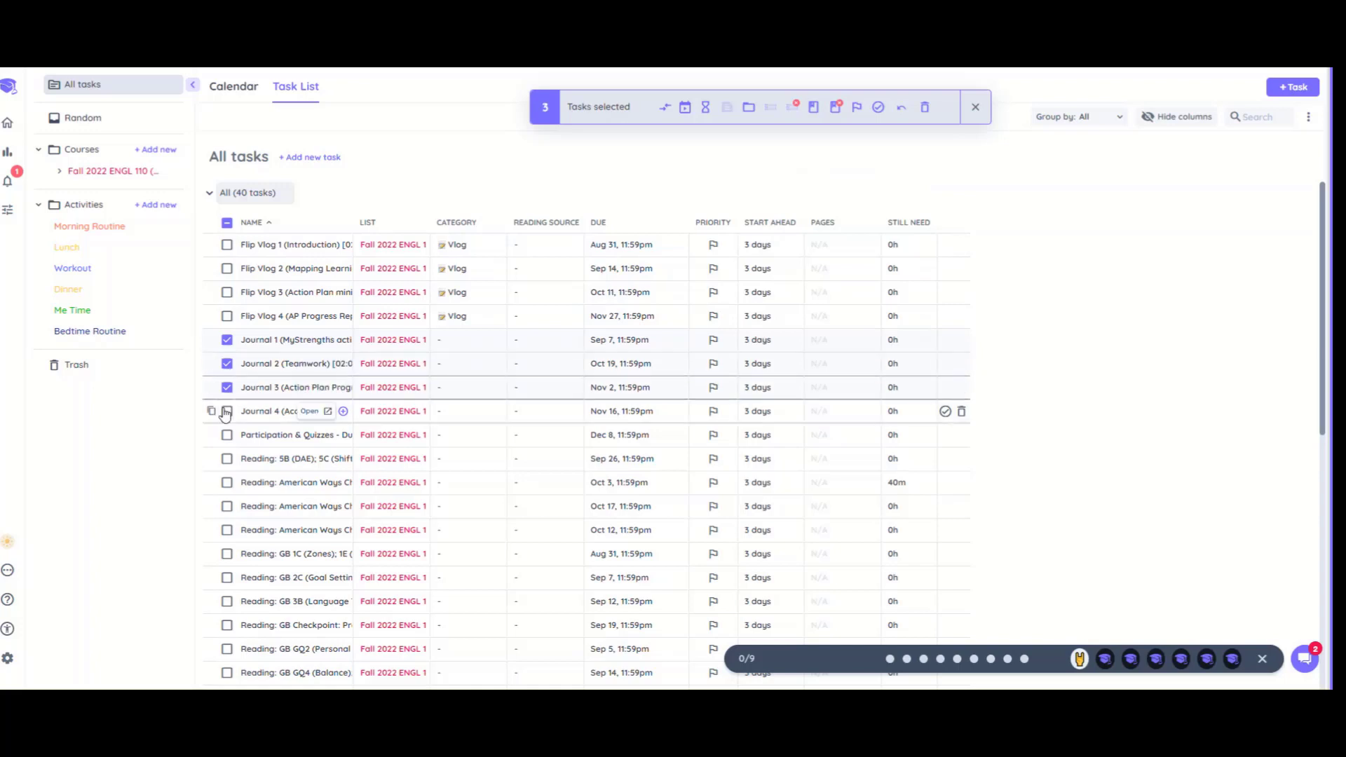
{"action": "left_click", "coordinate": [226, 412]}
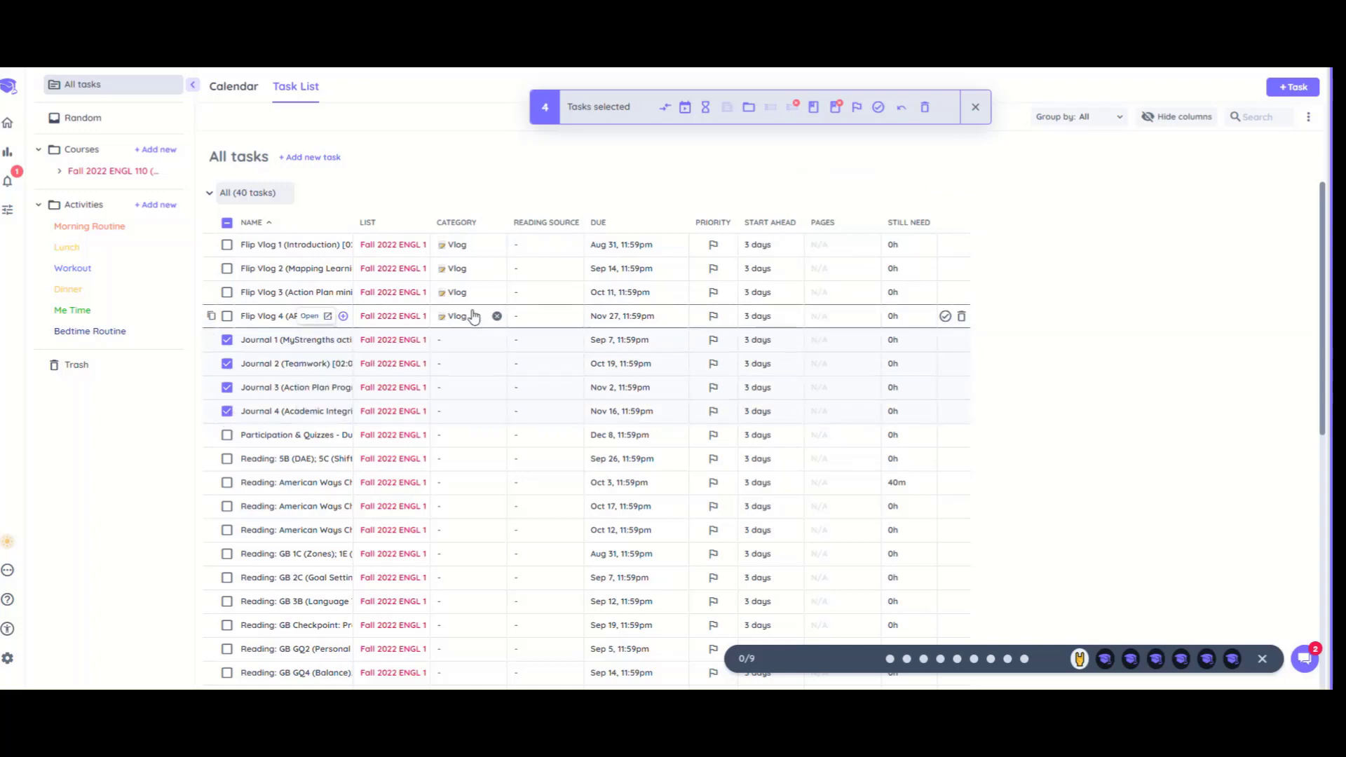
{"action": "left_click", "coordinate": [772, 112]}
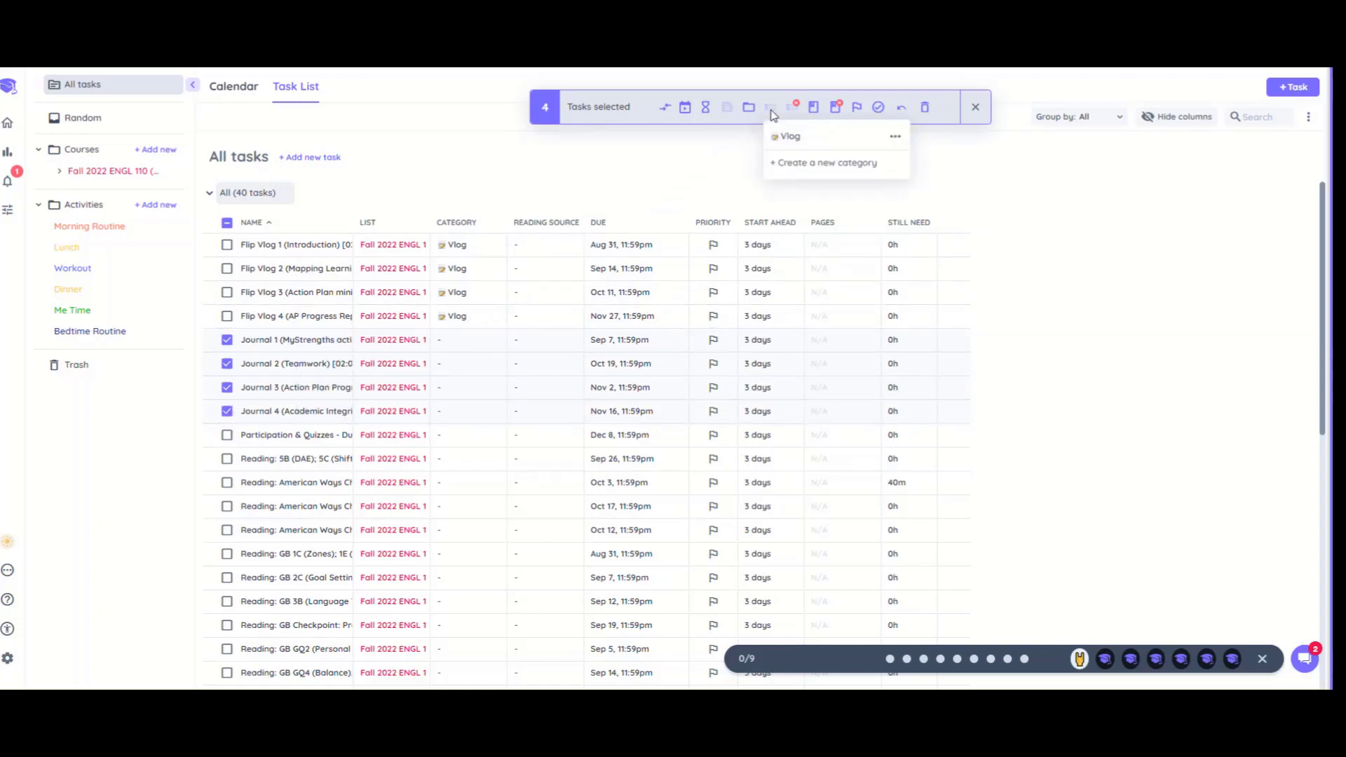
{"action": "left_click", "coordinate": [797, 163]}
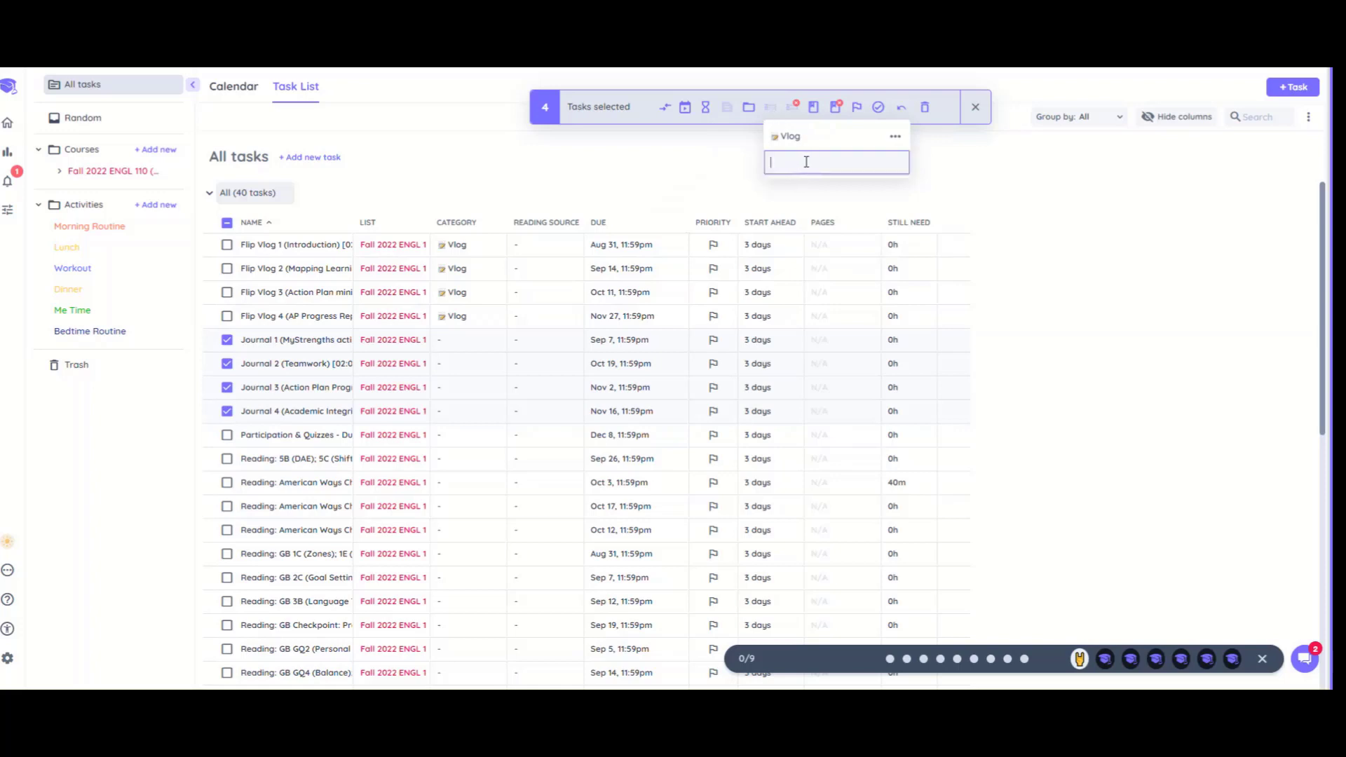
{"action": "type", "text": "Journal"}
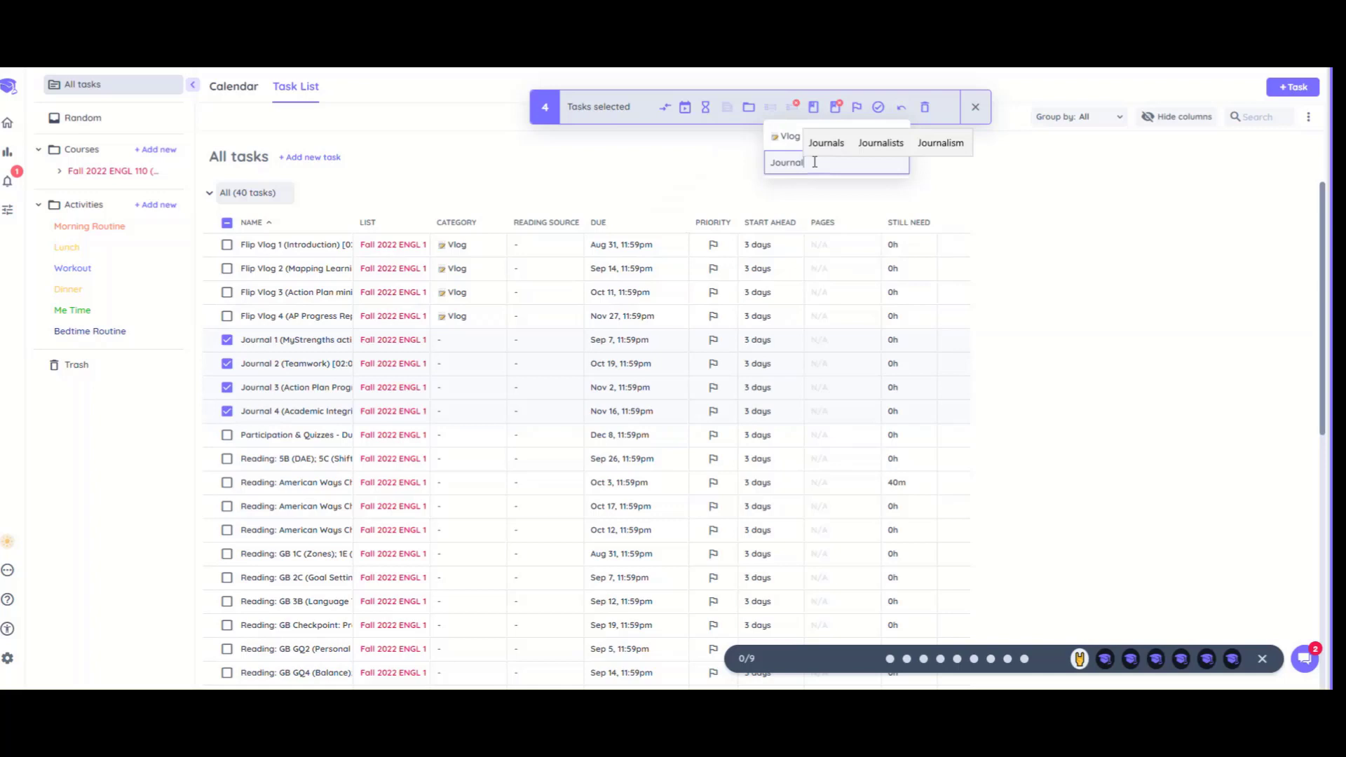
{"action": "key", "text": "Return"}
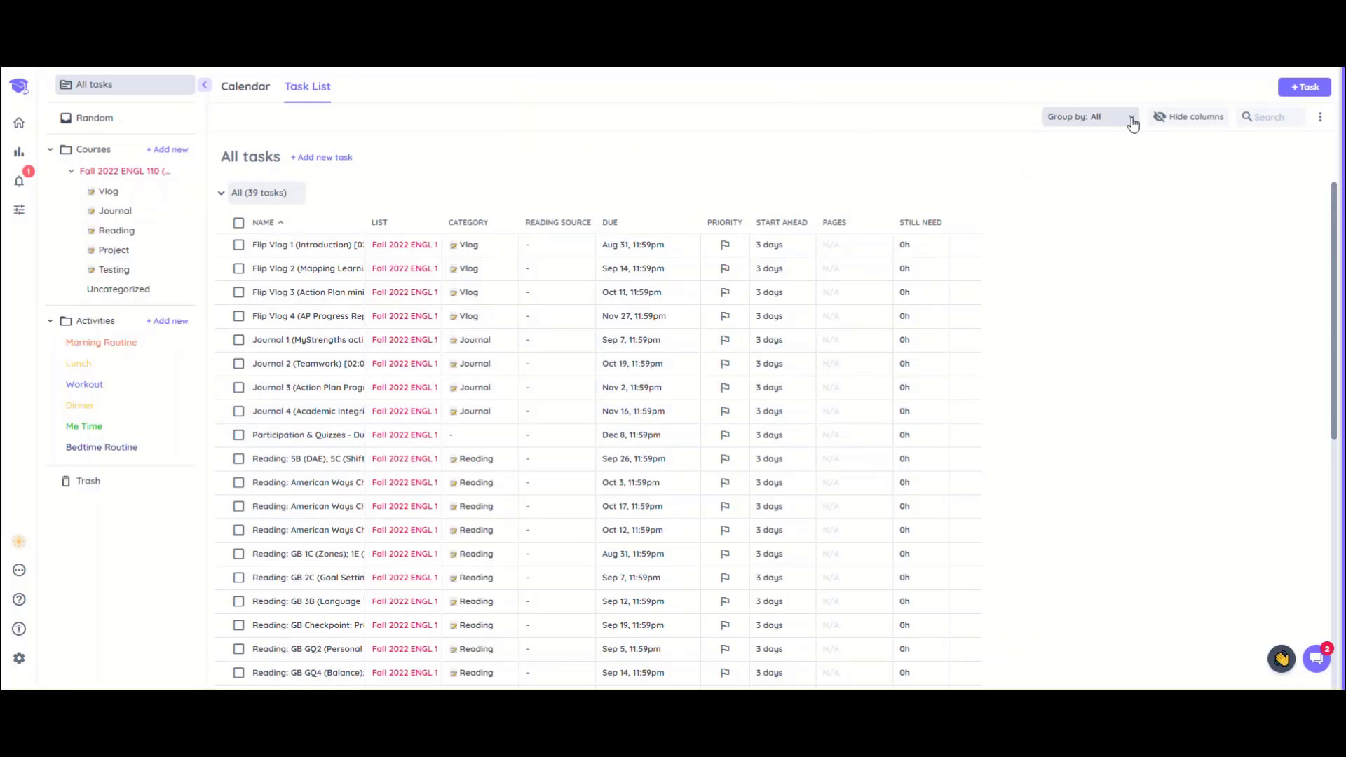
Group the task list by task category and sort the tasks by due date.
{"action": "left_click", "coordinate": [1129, 121]}
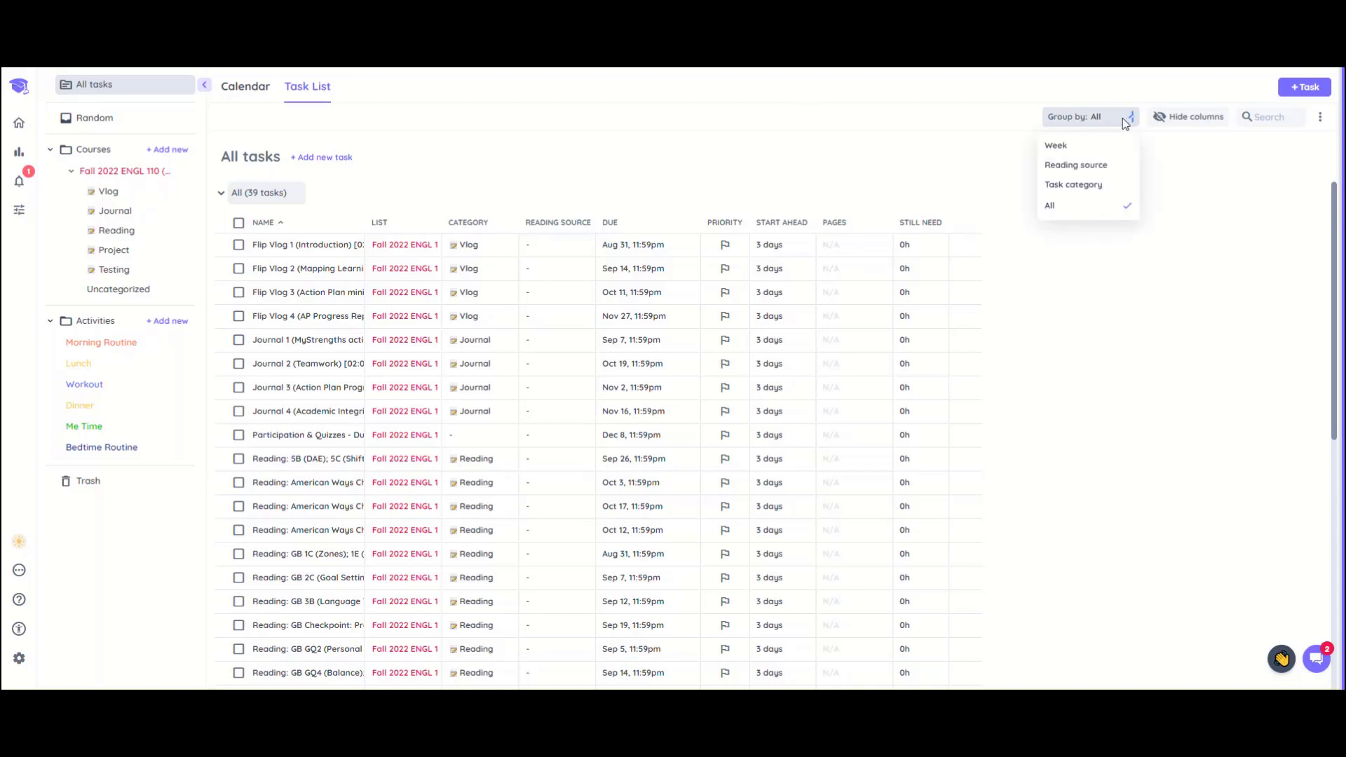
{"action": "left_click", "coordinate": [1091, 187]}
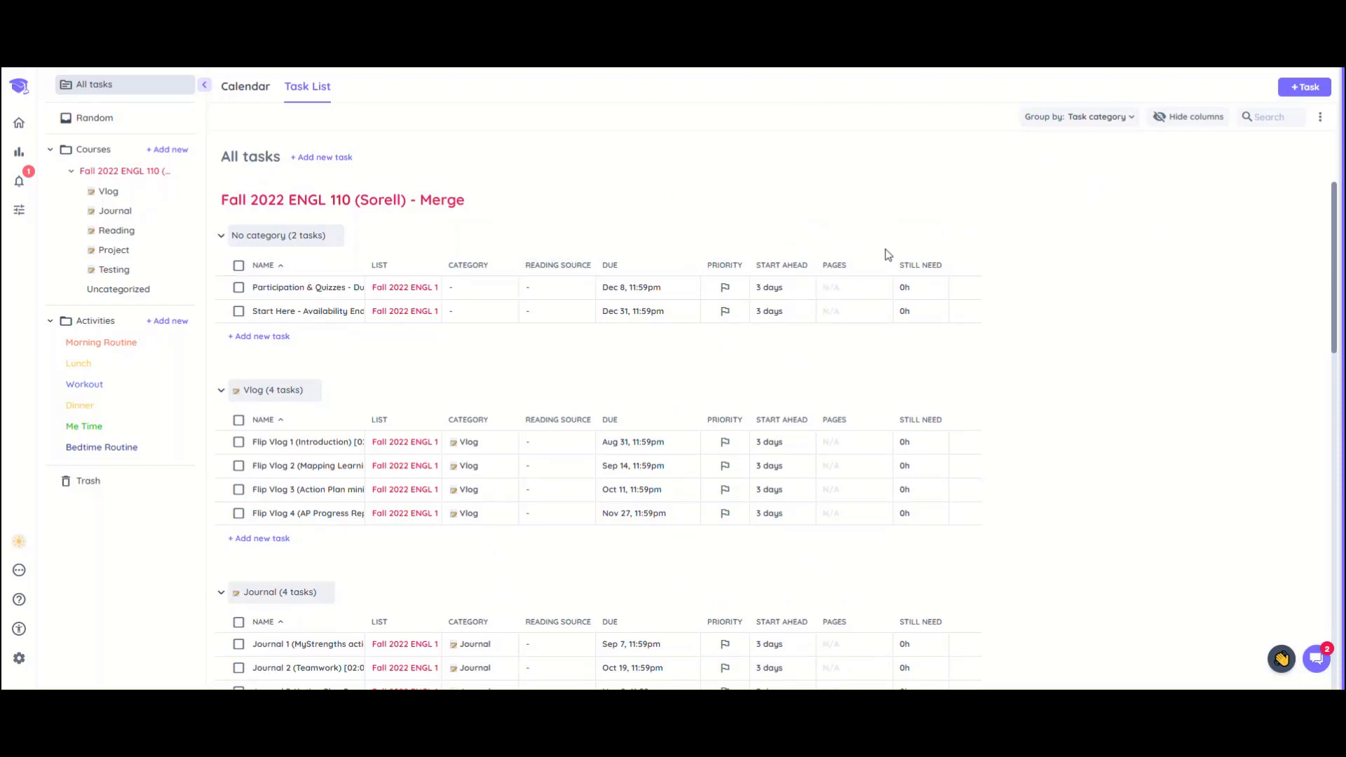
{"action": "scroll", "coordinate": [961, 267], "scroll_direction": "down", "scroll_amount": 3}
{"action": "scroll", "coordinate": [992, 298], "scroll_direction": "down", "scroll_amount": 3}
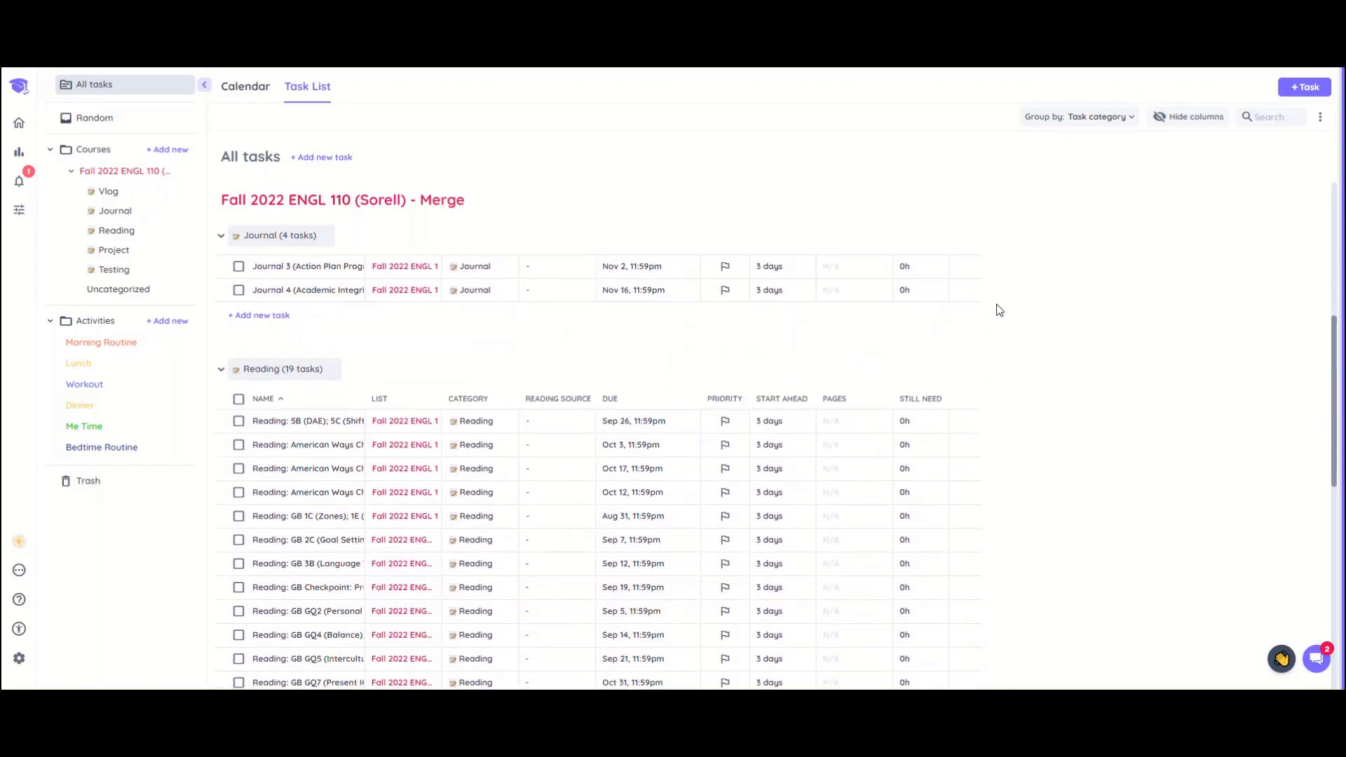
{"action": "scroll", "coordinate": [999, 310], "scroll_direction": "down", "scroll_amount": 2}
{"action": "scroll", "coordinate": [999, 311], "scroll_direction": "up", "scroll_amount": 5}
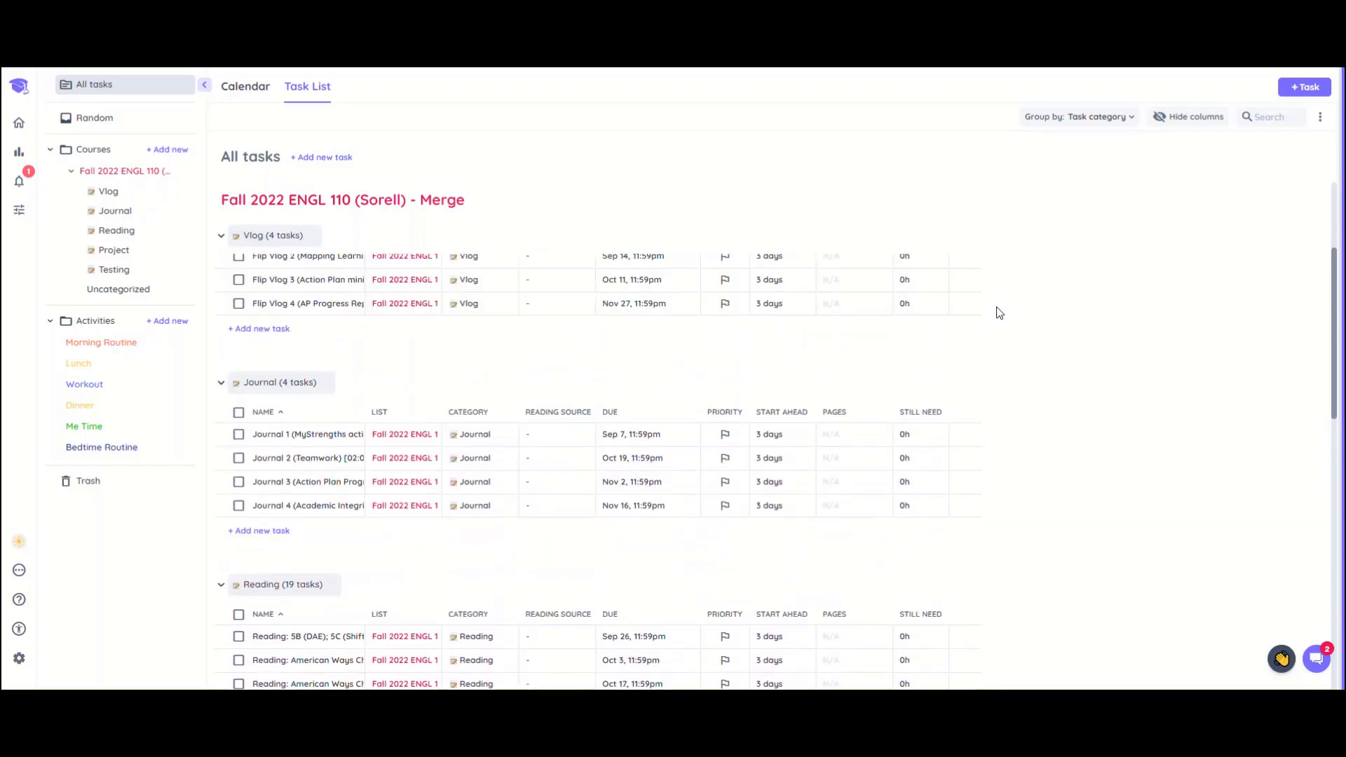
{"action": "scroll", "coordinate": [999, 313], "scroll_direction": "up", "scroll_amount": 2}
{"action": "scroll", "coordinate": [311, 430], "scroll_direction": "down", "scroll_amount": 1}
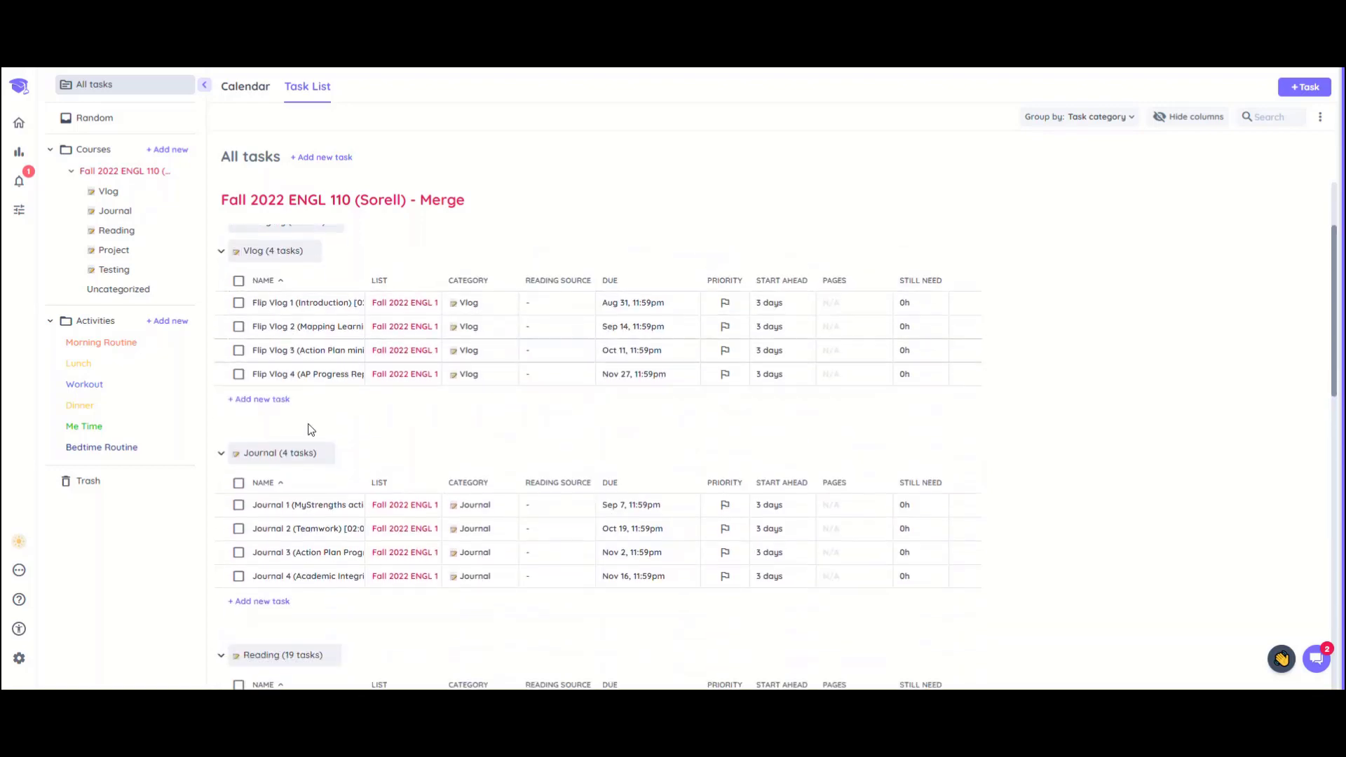
{"action": "scroll", "coordinate": [311, 429], "scroll_direction": "down", "scroll_amount": 5}
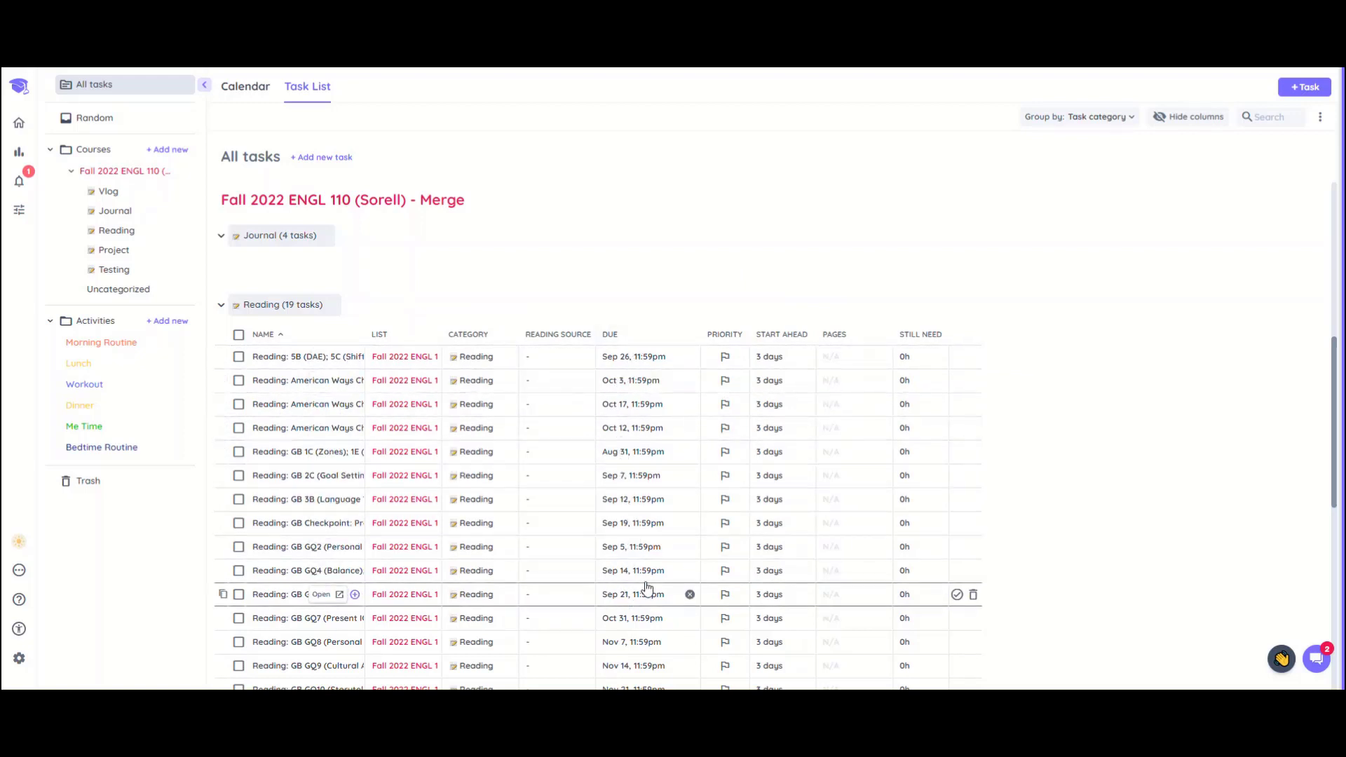
{"action": "left_click", "coordinate": [635, 340]}
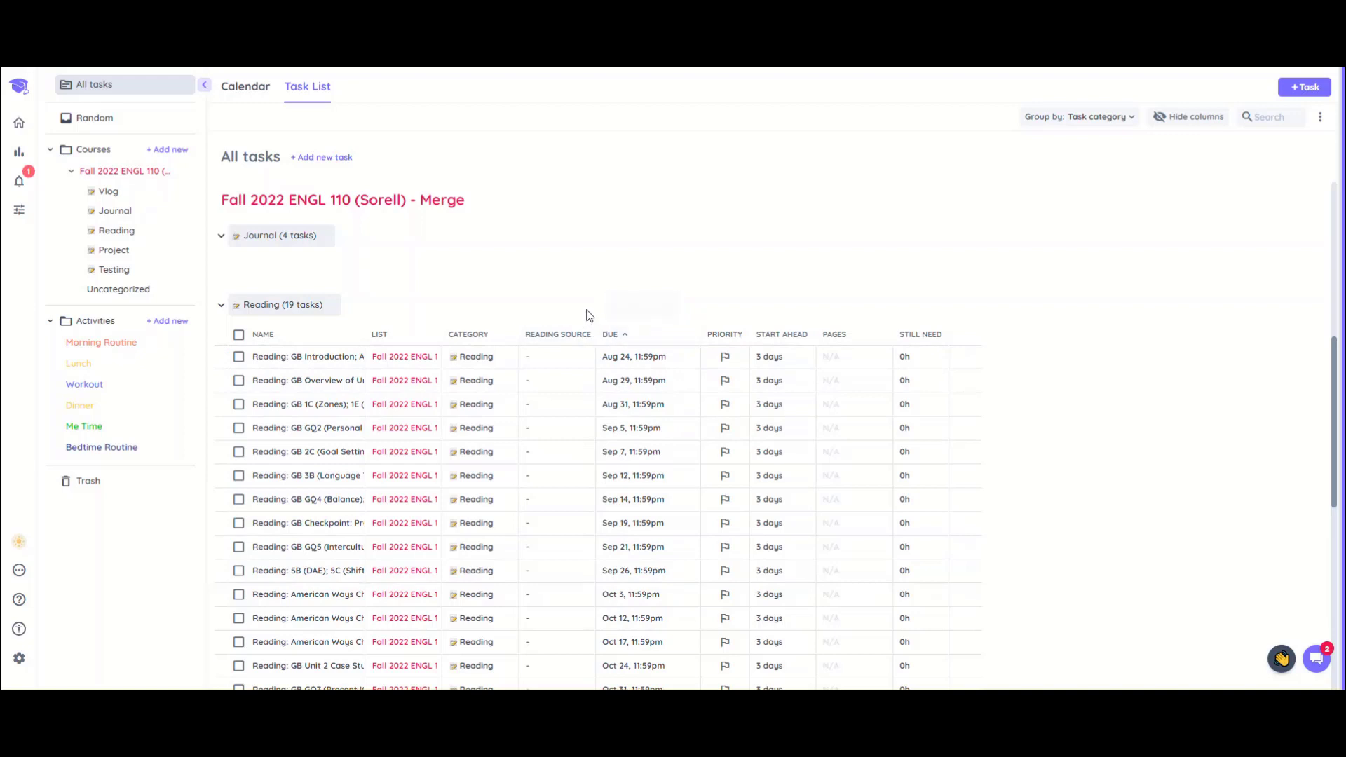
Open the American Ways Ch. 1 reading task due Oct 3, assign the reading source American Ways and add pages 3-26.
{"action": "scroll", "coordinate": [1080, 282], "scroll_direction": "down", "scroll_amount": 2}
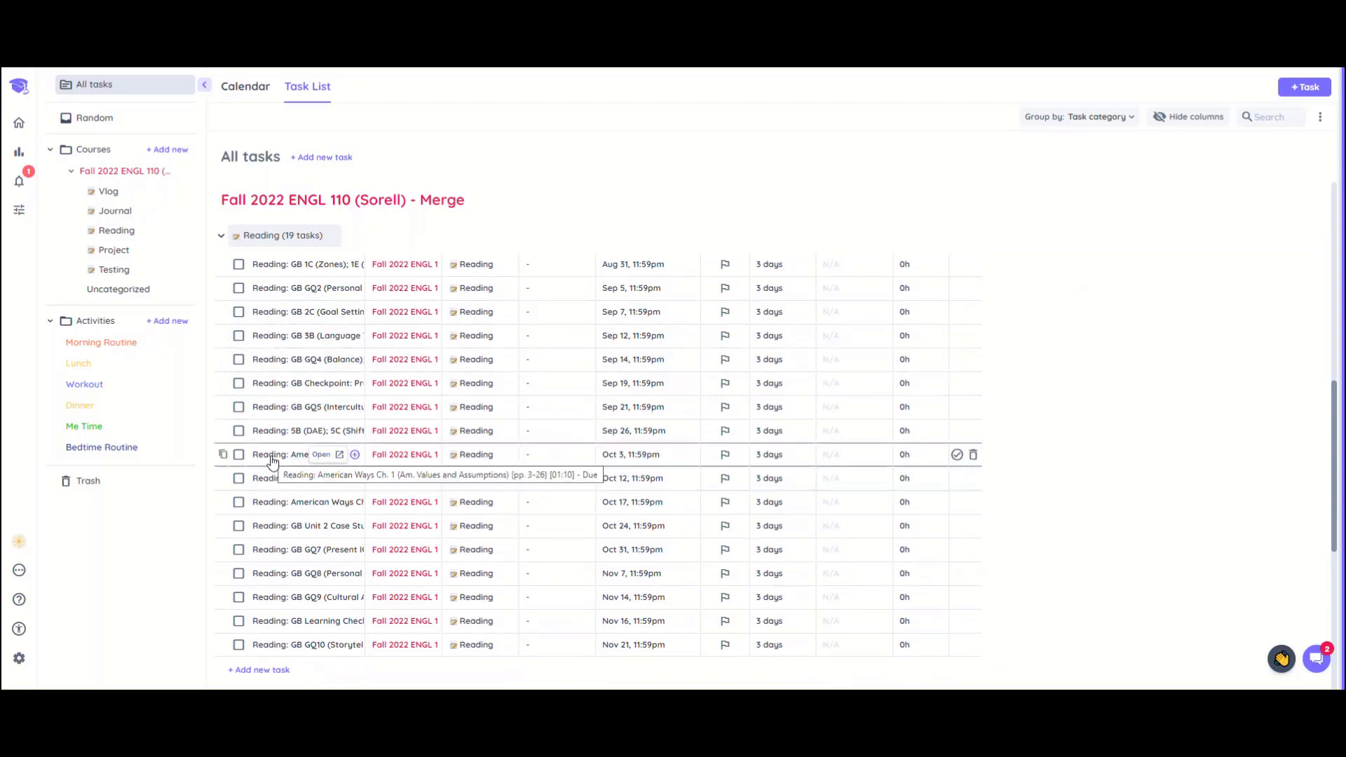
{"action": "left_click", "coordinate": [322, 455]}
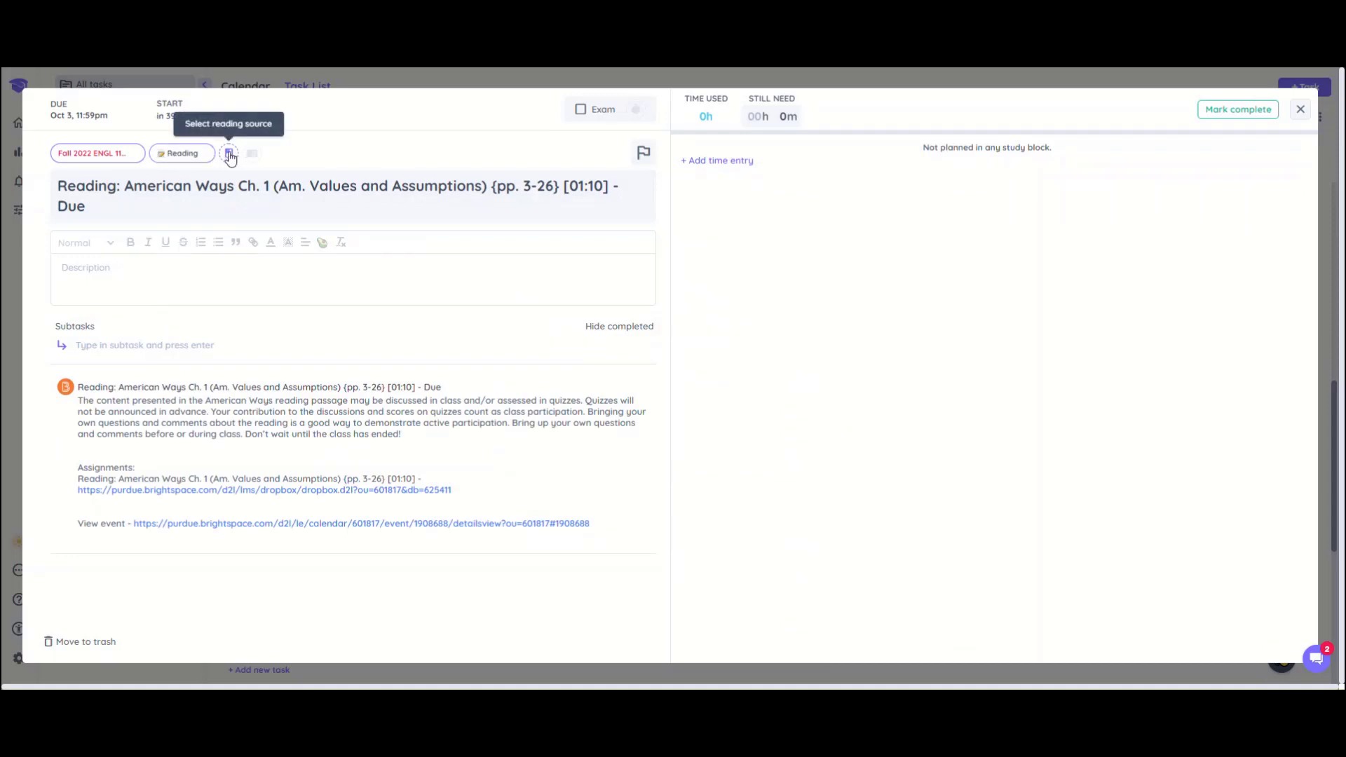
{"action": "left_click", "coordinate": [229, 154]}
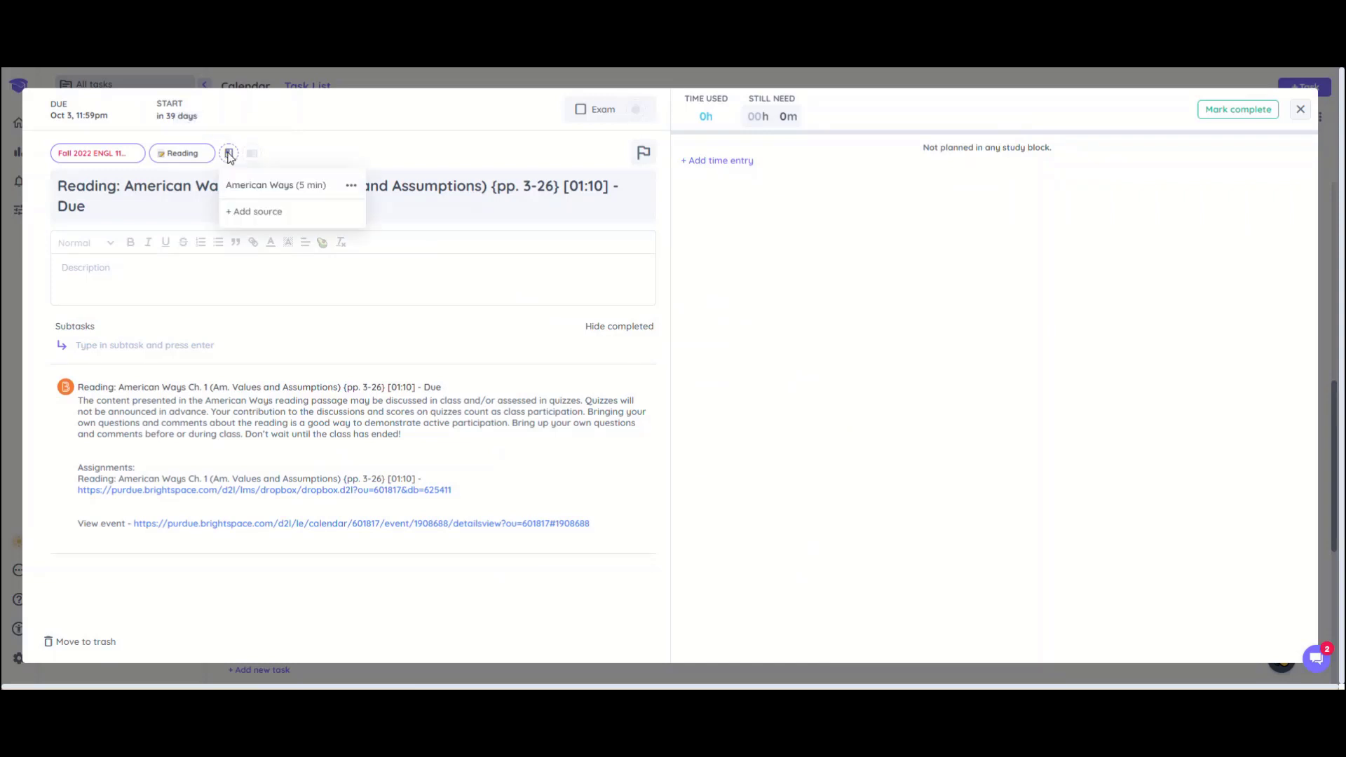
{"action": "left_click", "coordinate": [252, 188]}
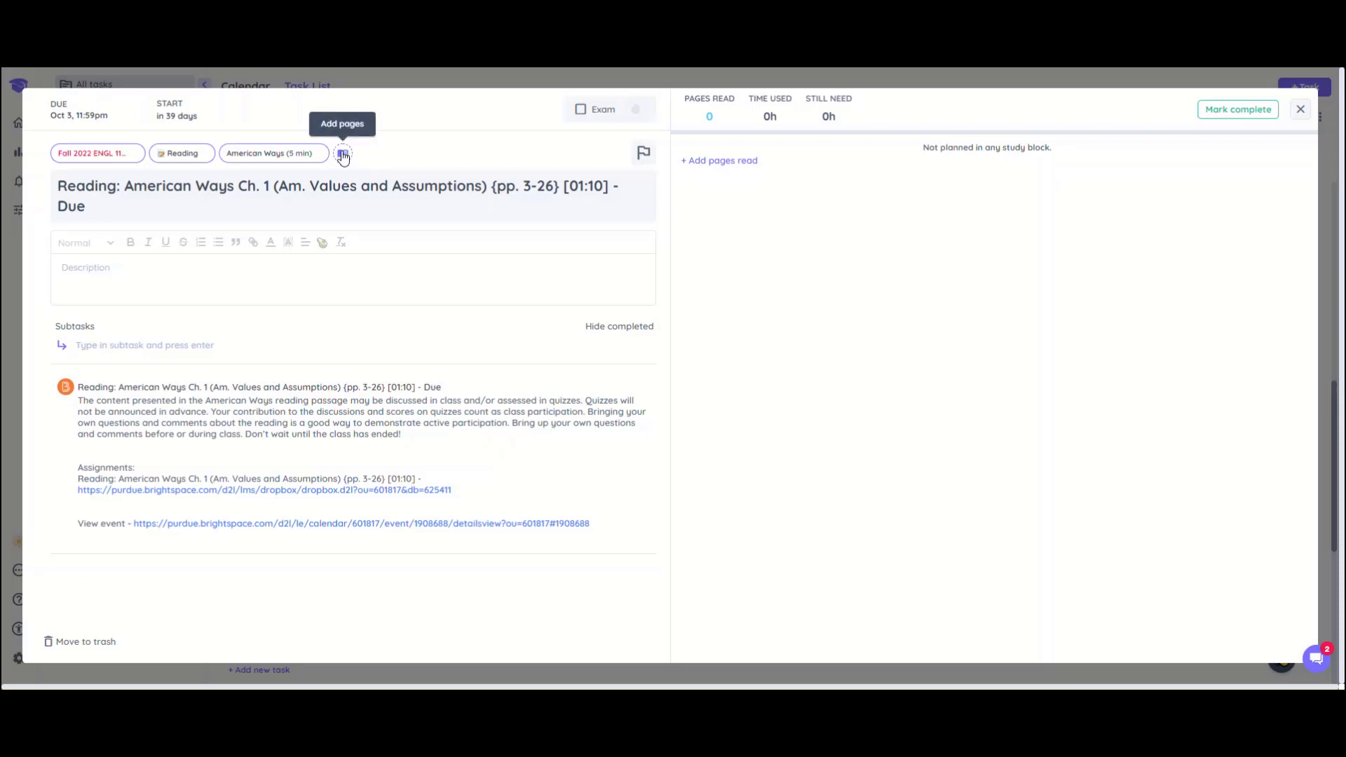
{"action": "left_click_drag", "start_coordinate": [498, 191], "coordinate": [553, 191]}
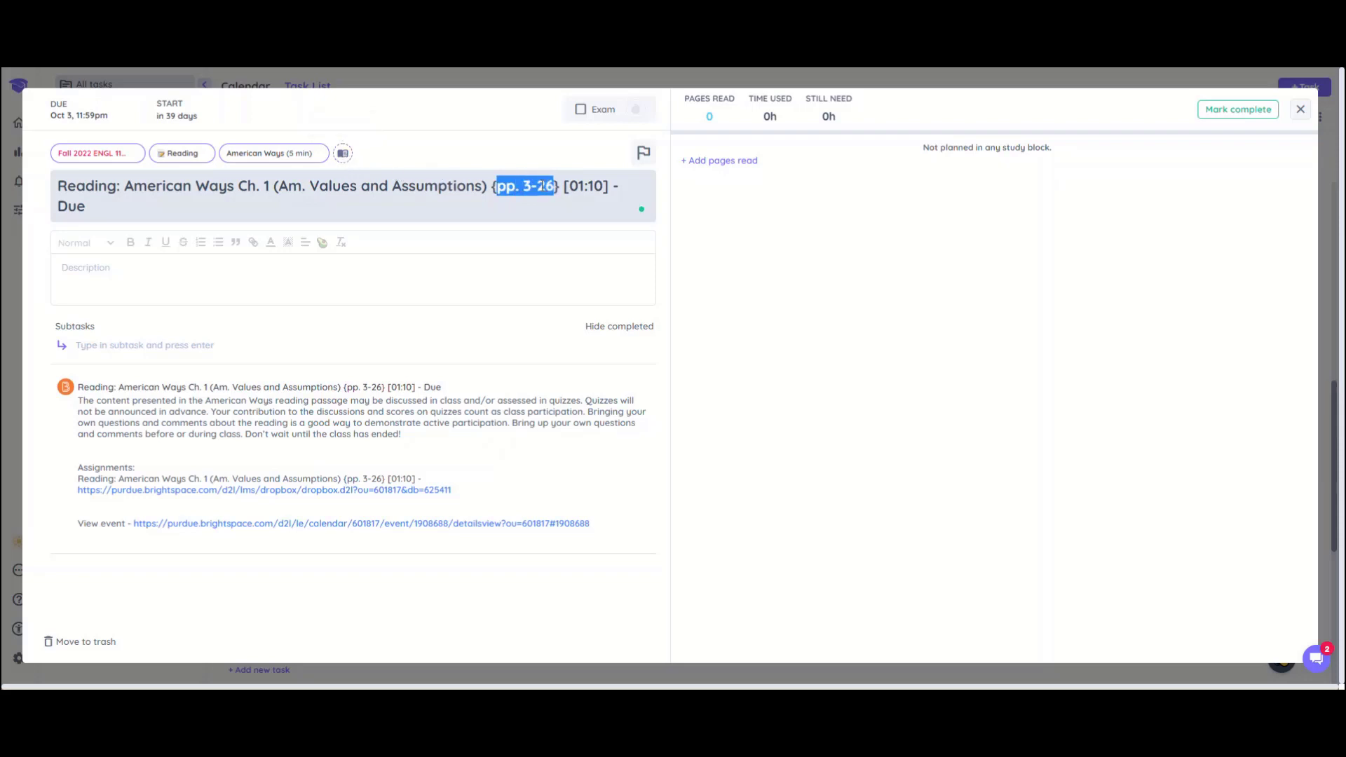
{"action": "left_click", "coordinate": [346, 161]}
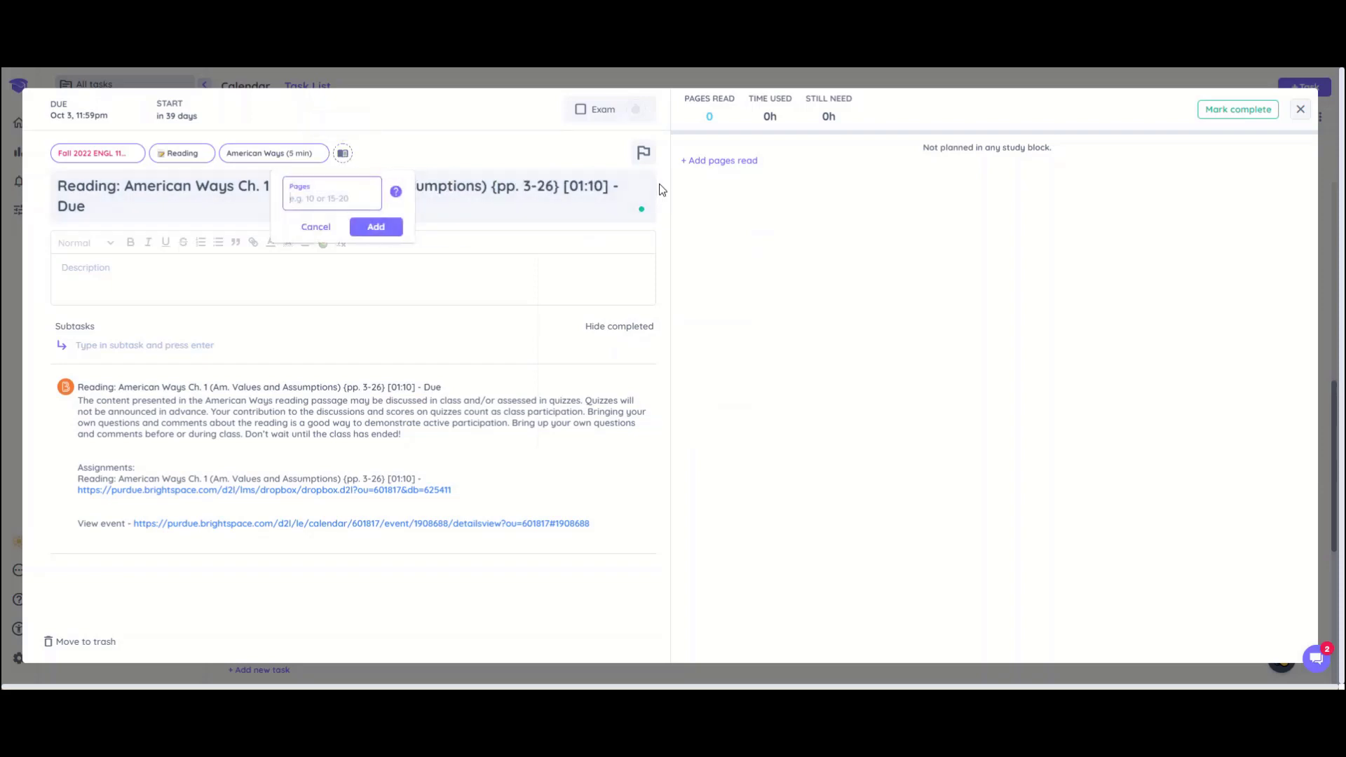
{"action": "type", "text": "3-26"}
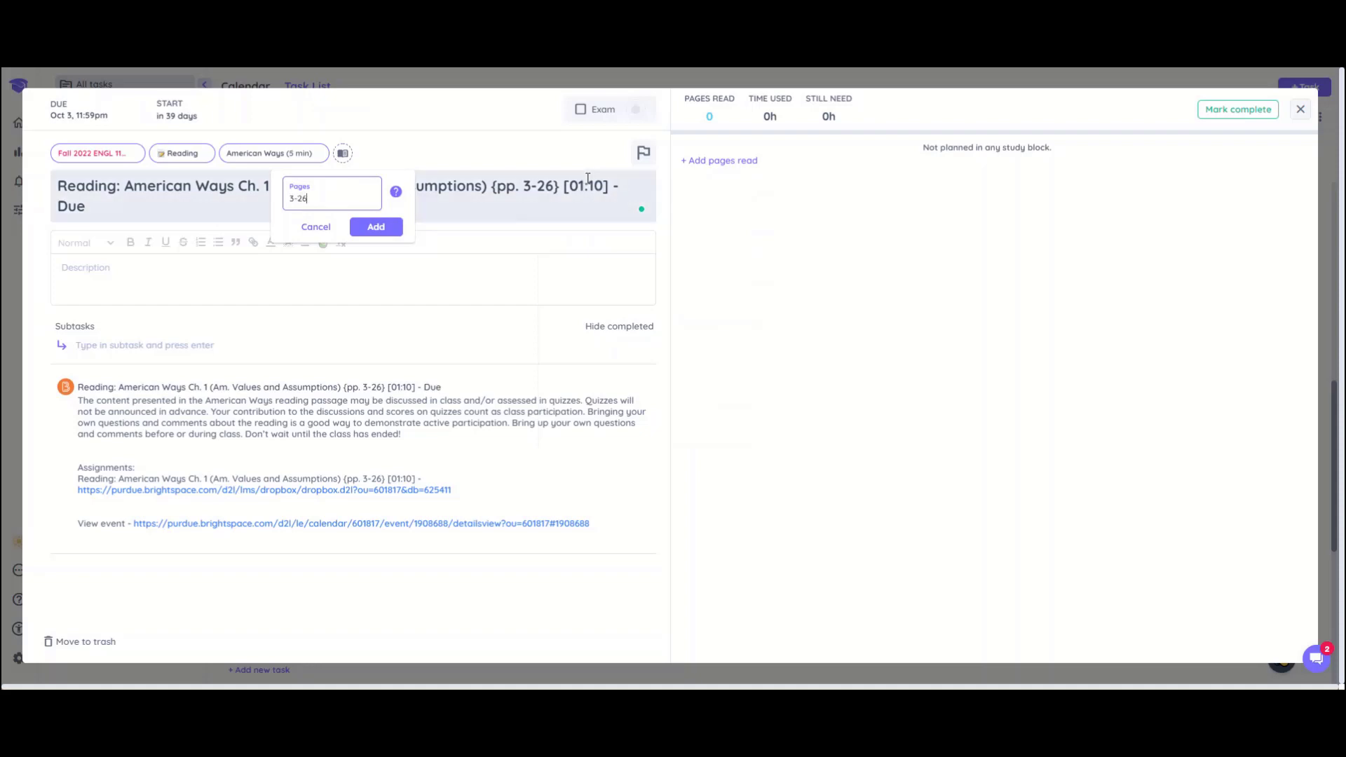
{"action": "left_click", "coordinate": [375, 227]}
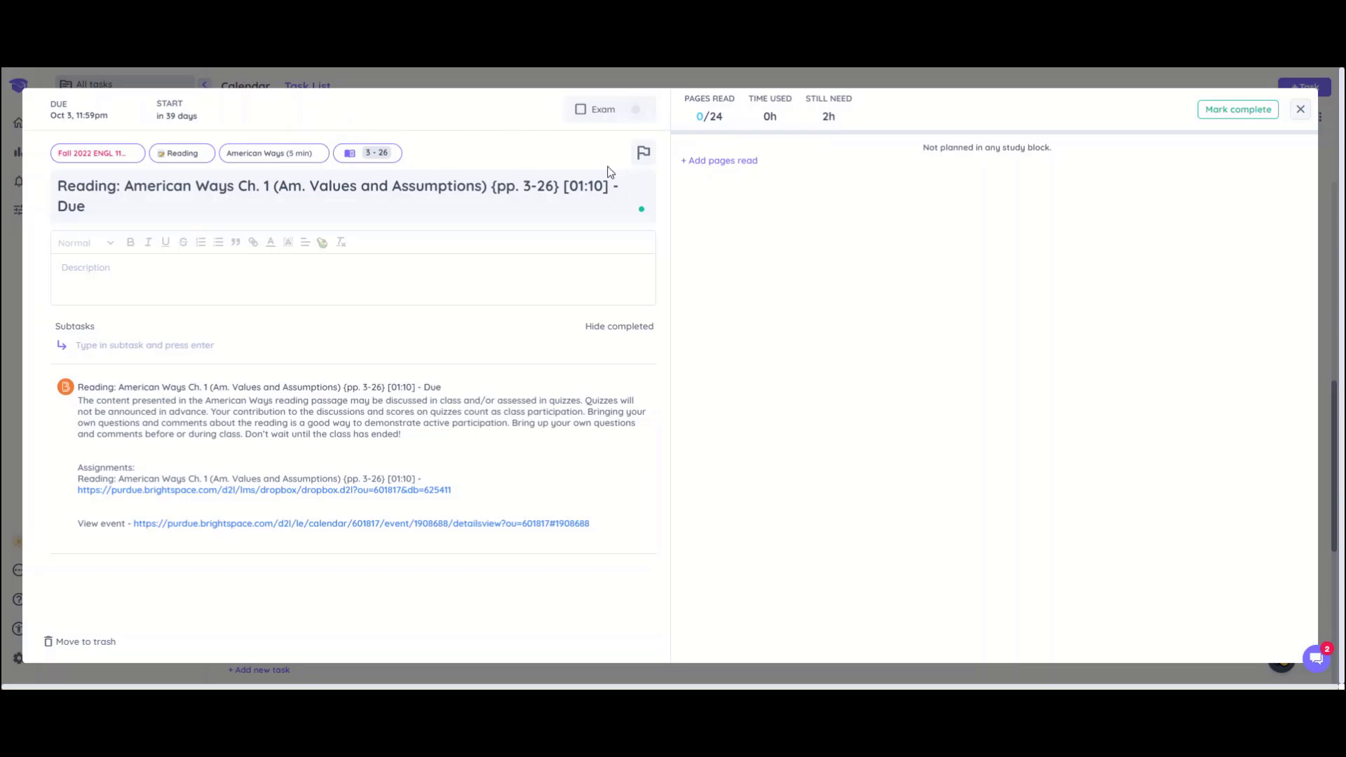
Add a pages-read entry to the American Ways Ch. 1 task and plan it for Oct 1 at 7:00pm.
{"action": "left_click", "coordinate": [721, 162]}
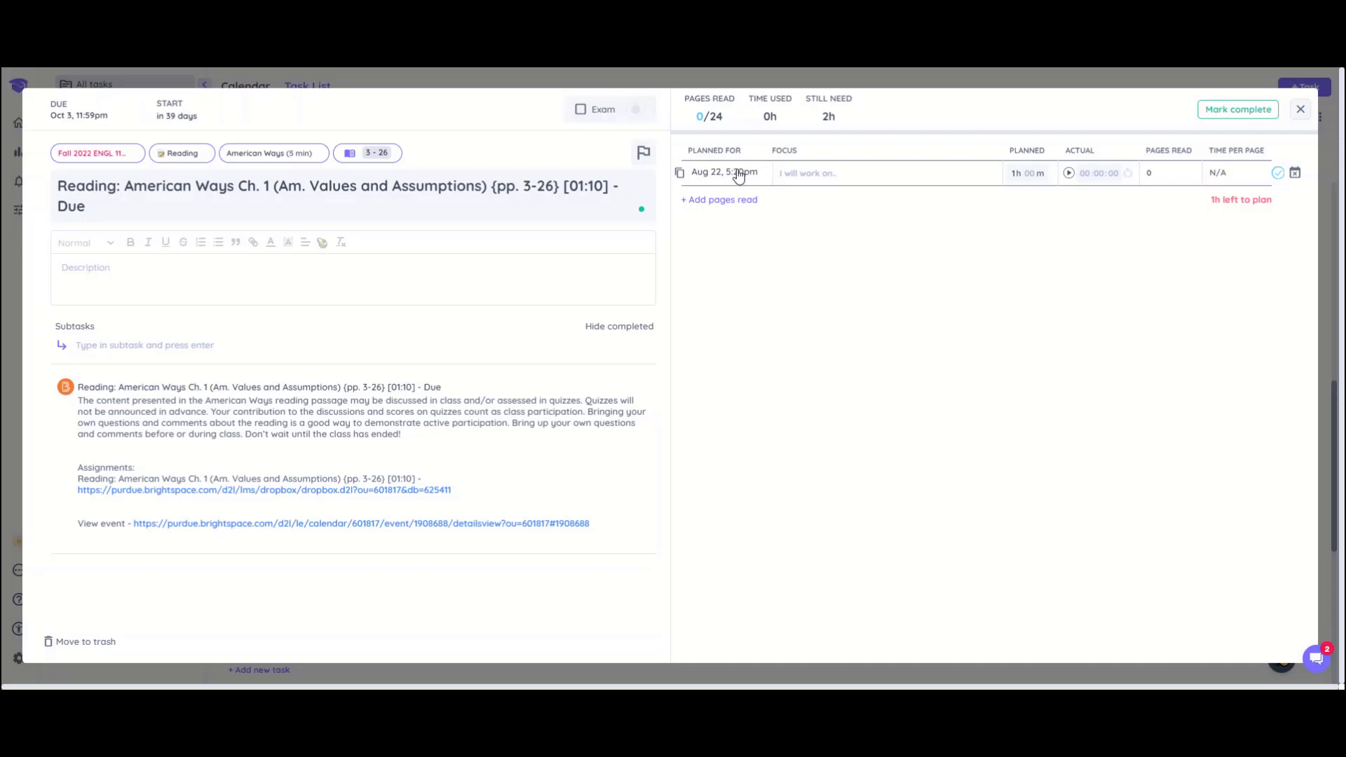
{"action": "left_click", "coordinate": [737, 175]}
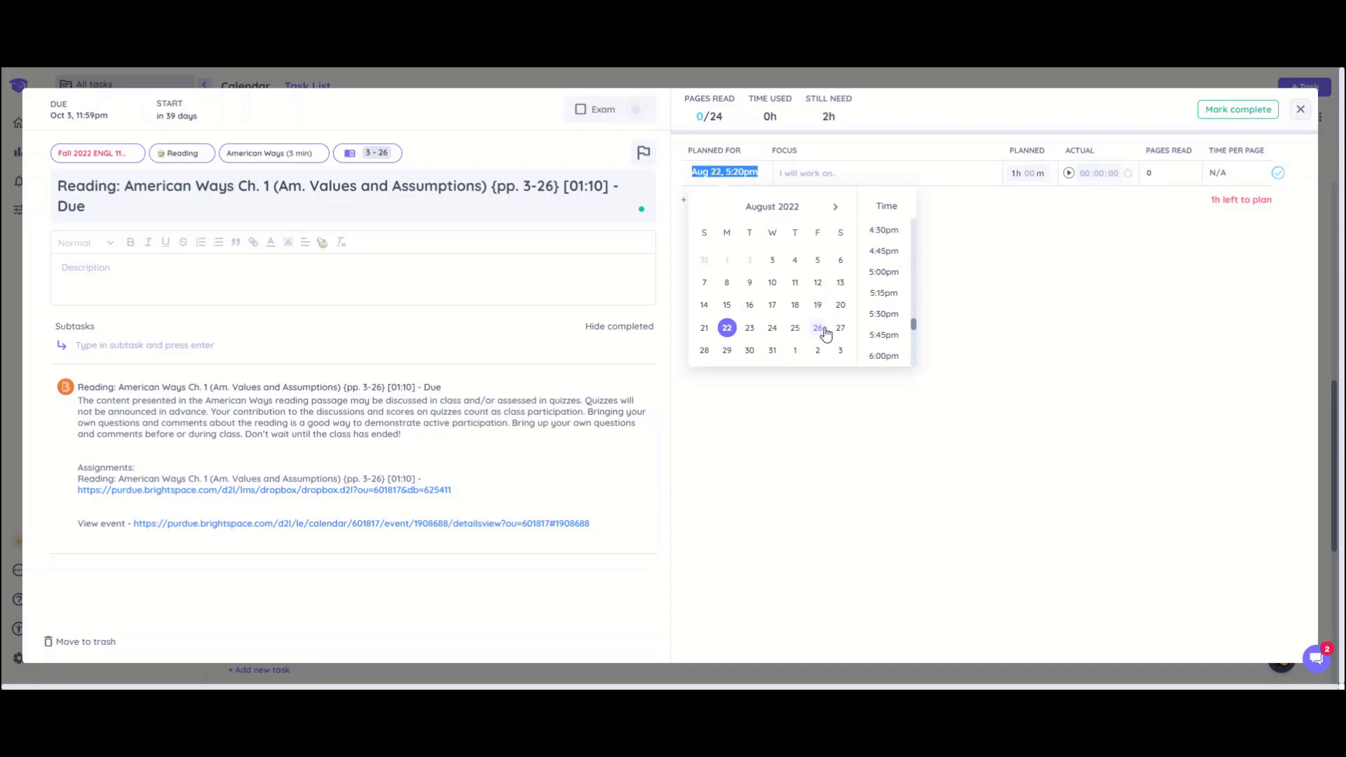
{"action": "left_click", "coordinate": [836, 208]}
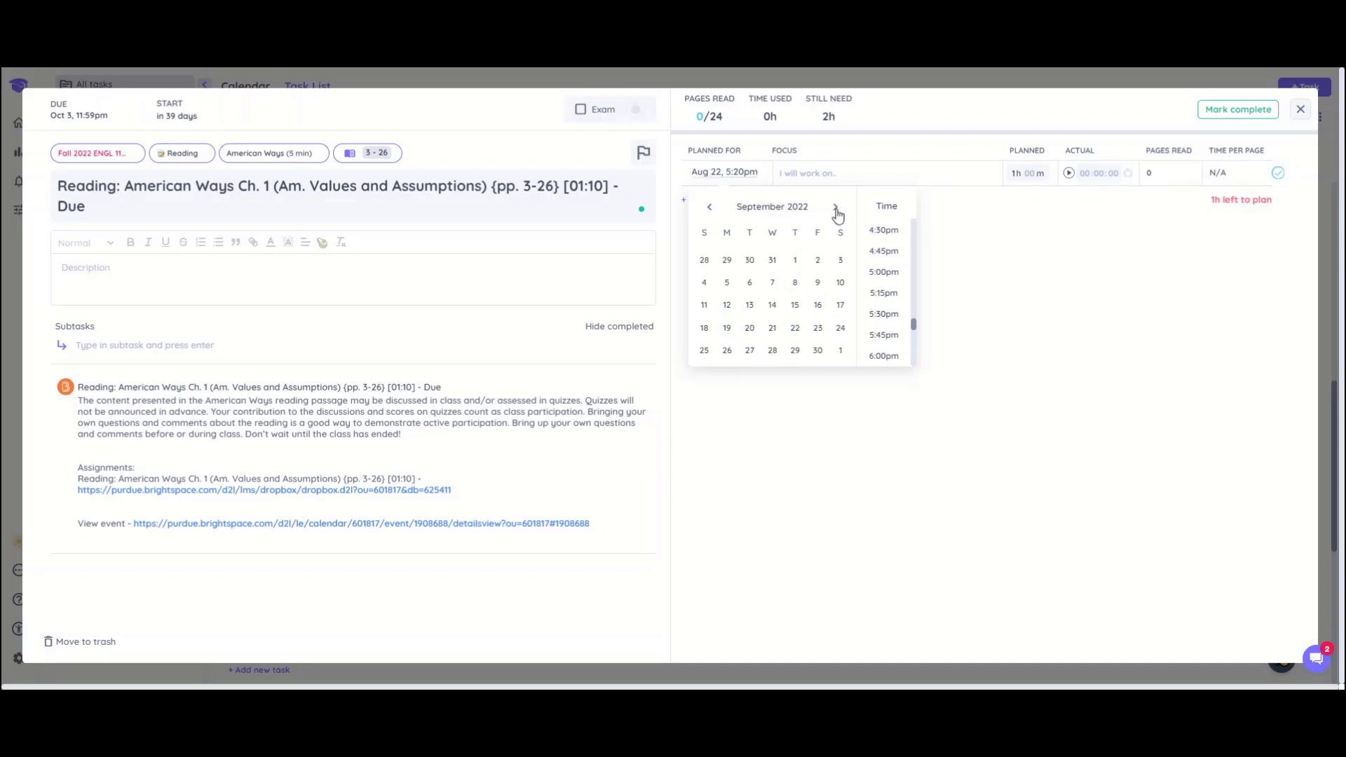
{"action": "left_click", "coordinate": [840, 352]}
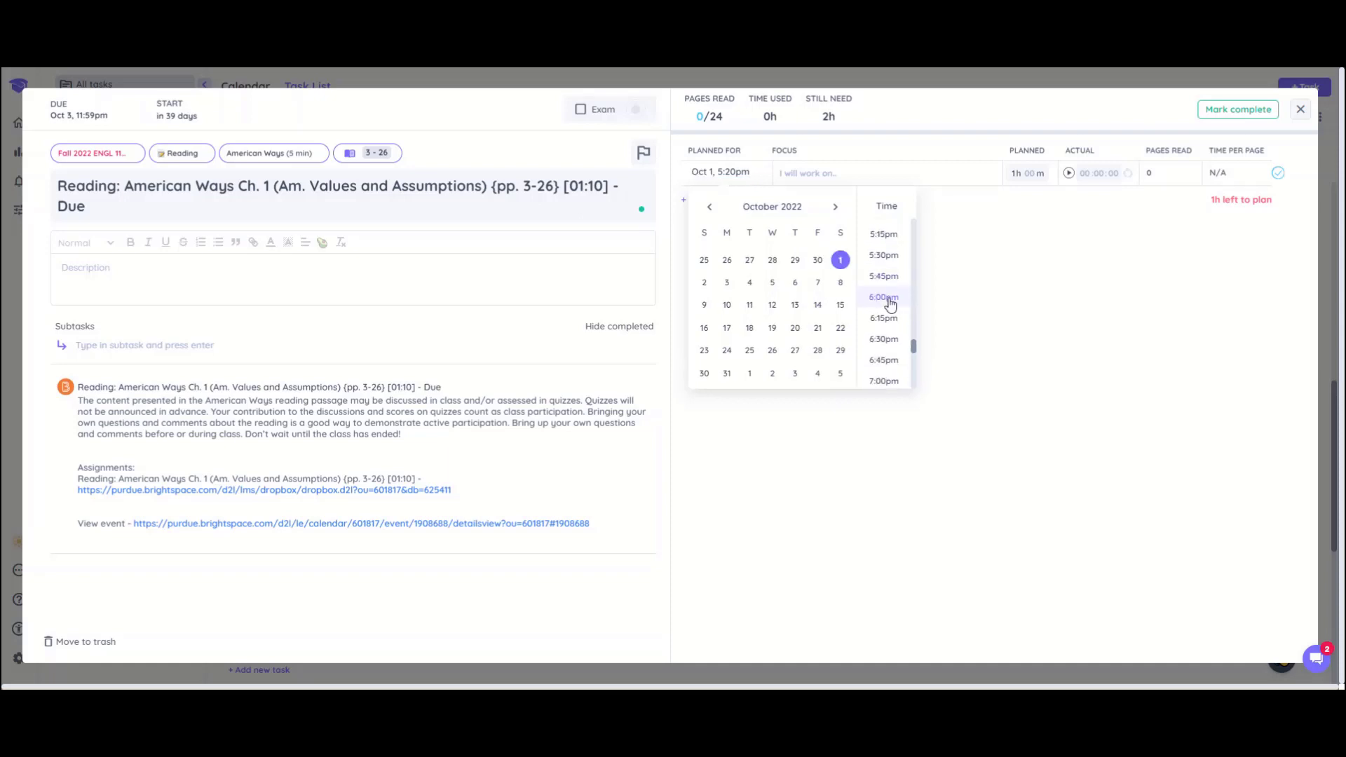
{"action": "scroll", "coordinate": [894, 308], "scroll_direction": "down", "scroll_amount": 3}
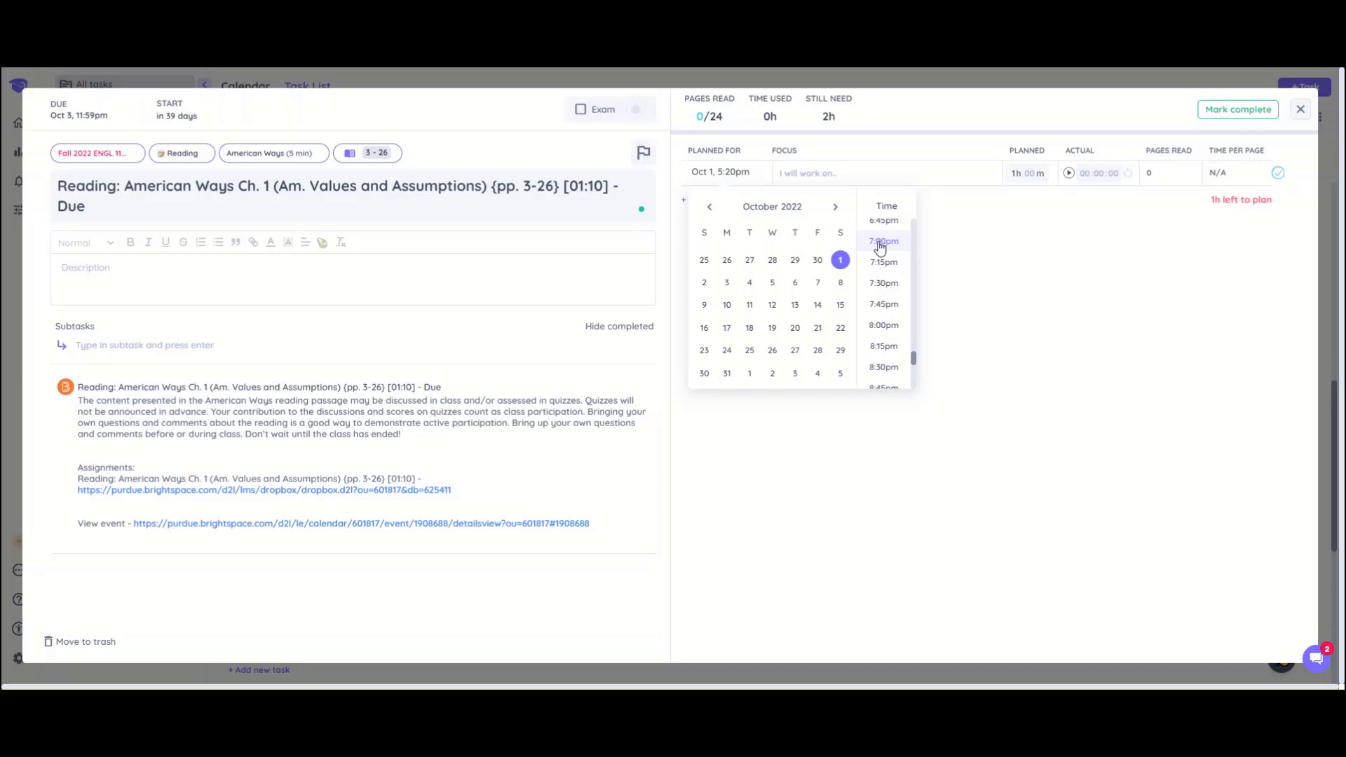
{"action": "left_click", "coordinate": [882, 243]}
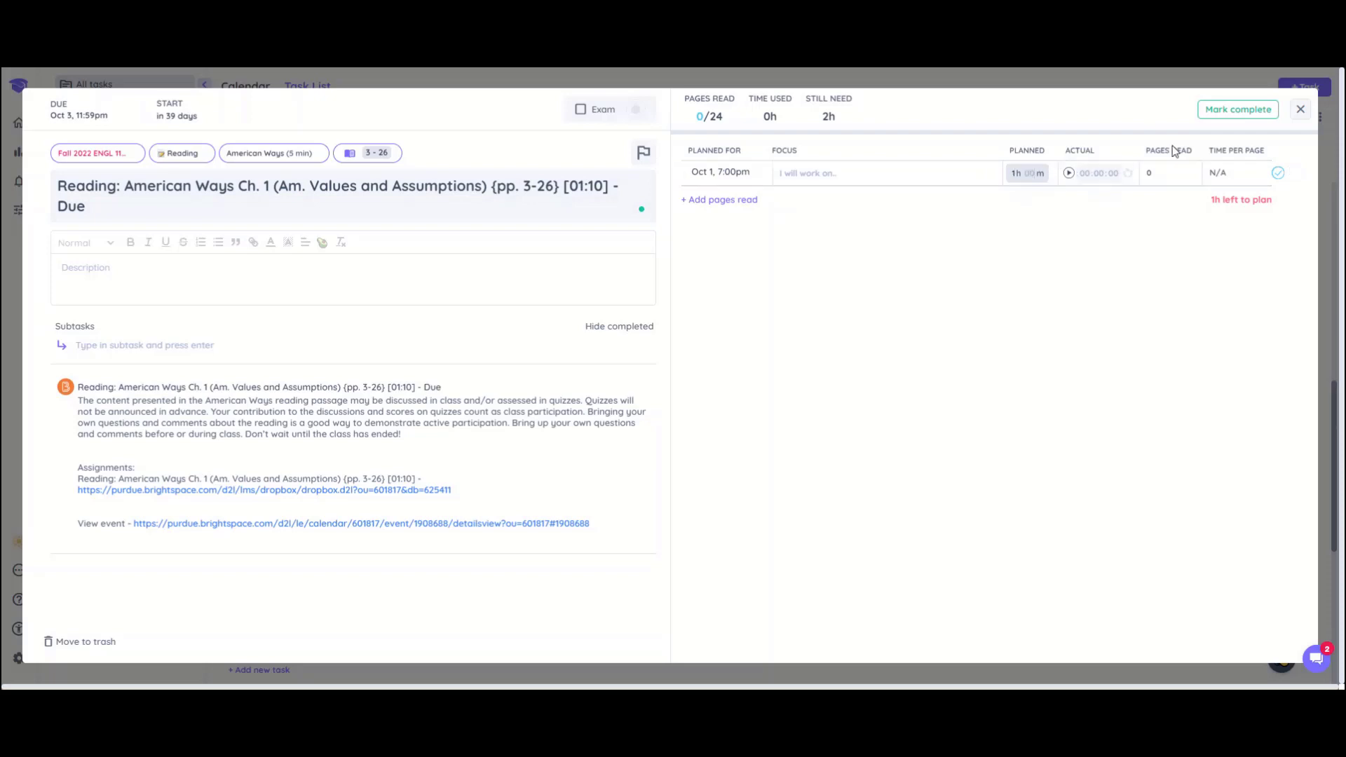
Set the planned time of the Oct 1 reading entry to 1h 30m and close the task.
{"action": "left_click", "coordinate": [1030, 173]}
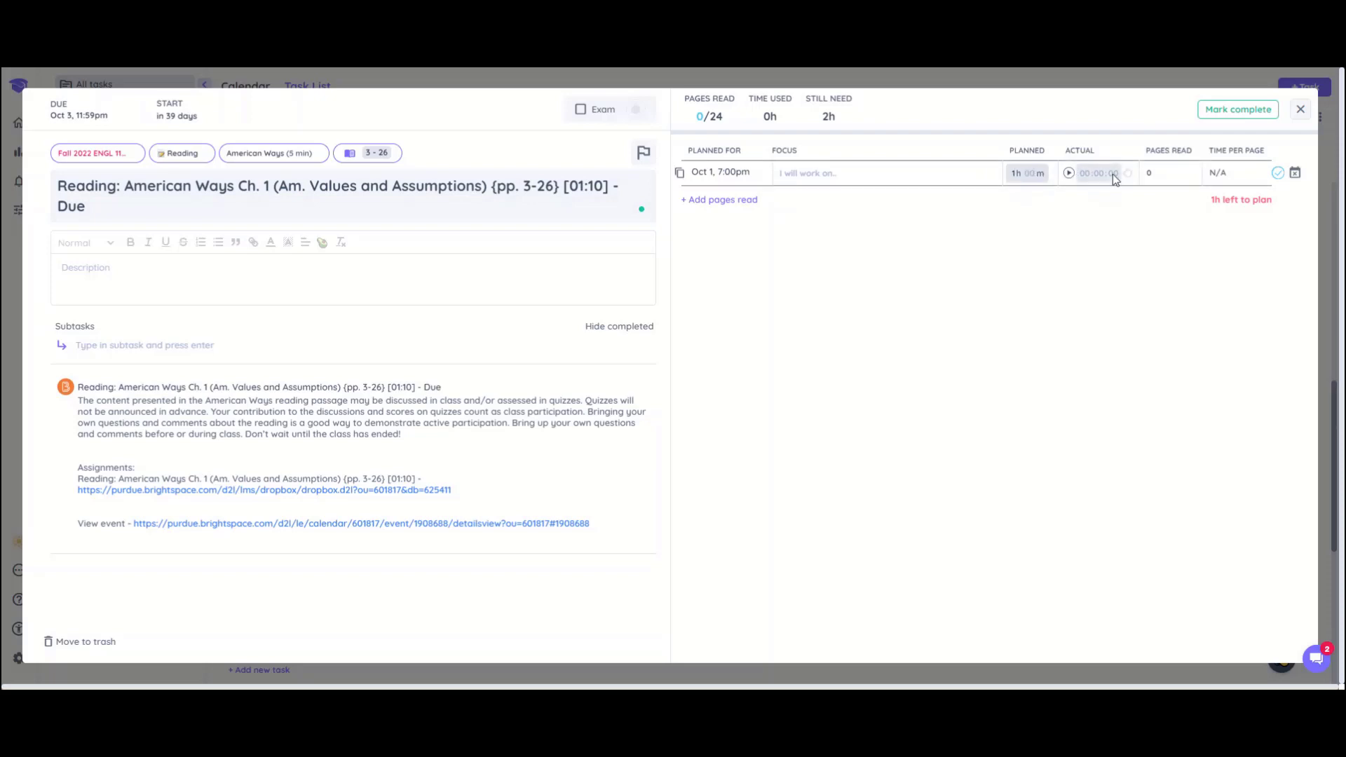
{"action": "type", "text": "30"}
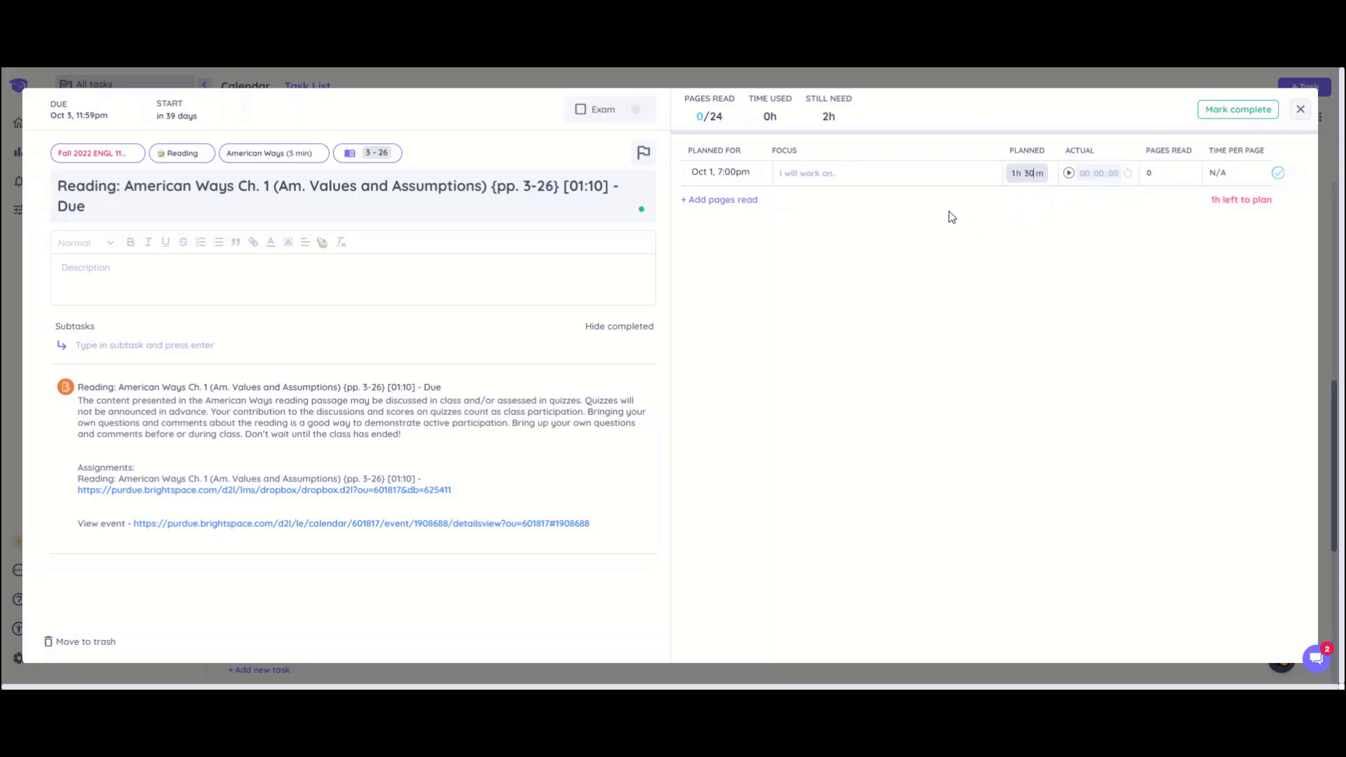
{"action": "left_click", "coordinate": [1301, 110]}
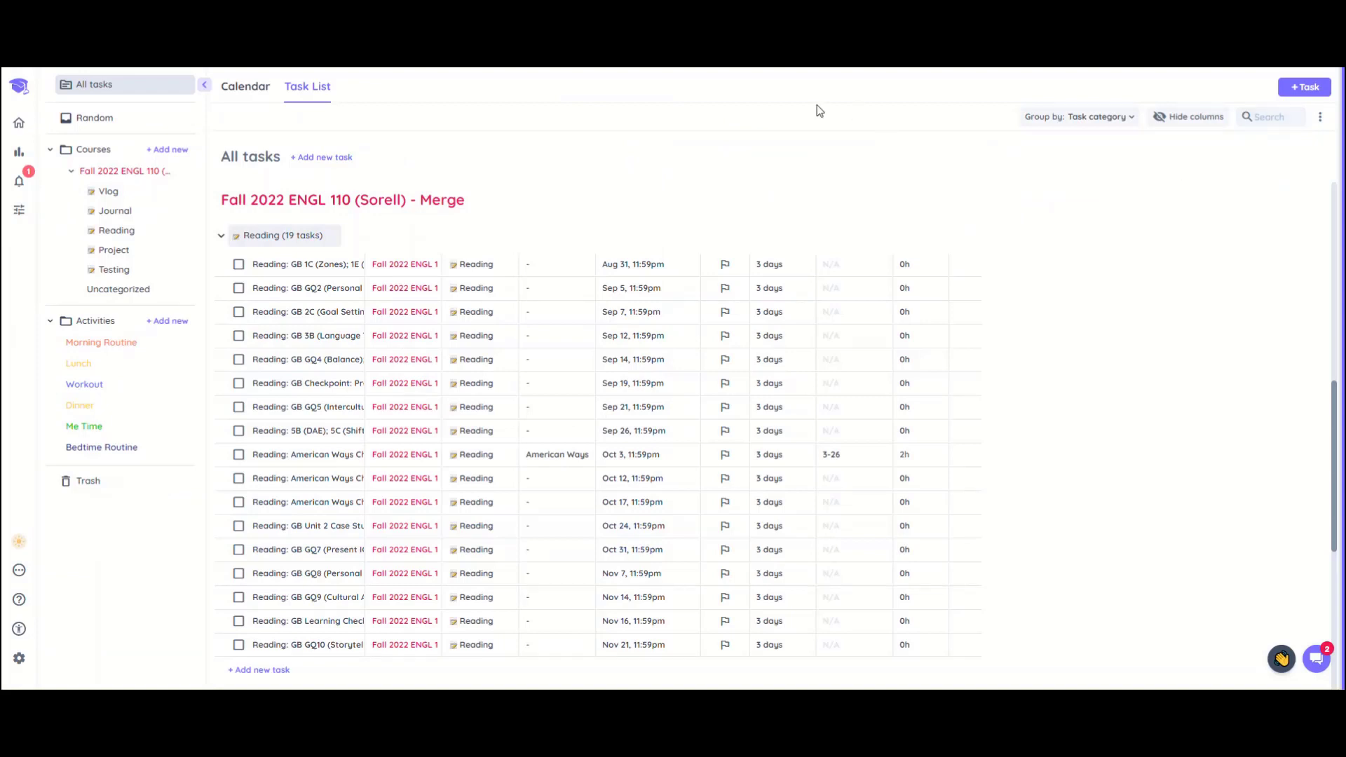
Show the calendar by week and advance to the week of Sep 25 to Oct 1.
{"action": "left_click", "coordinate": [236, 92]}
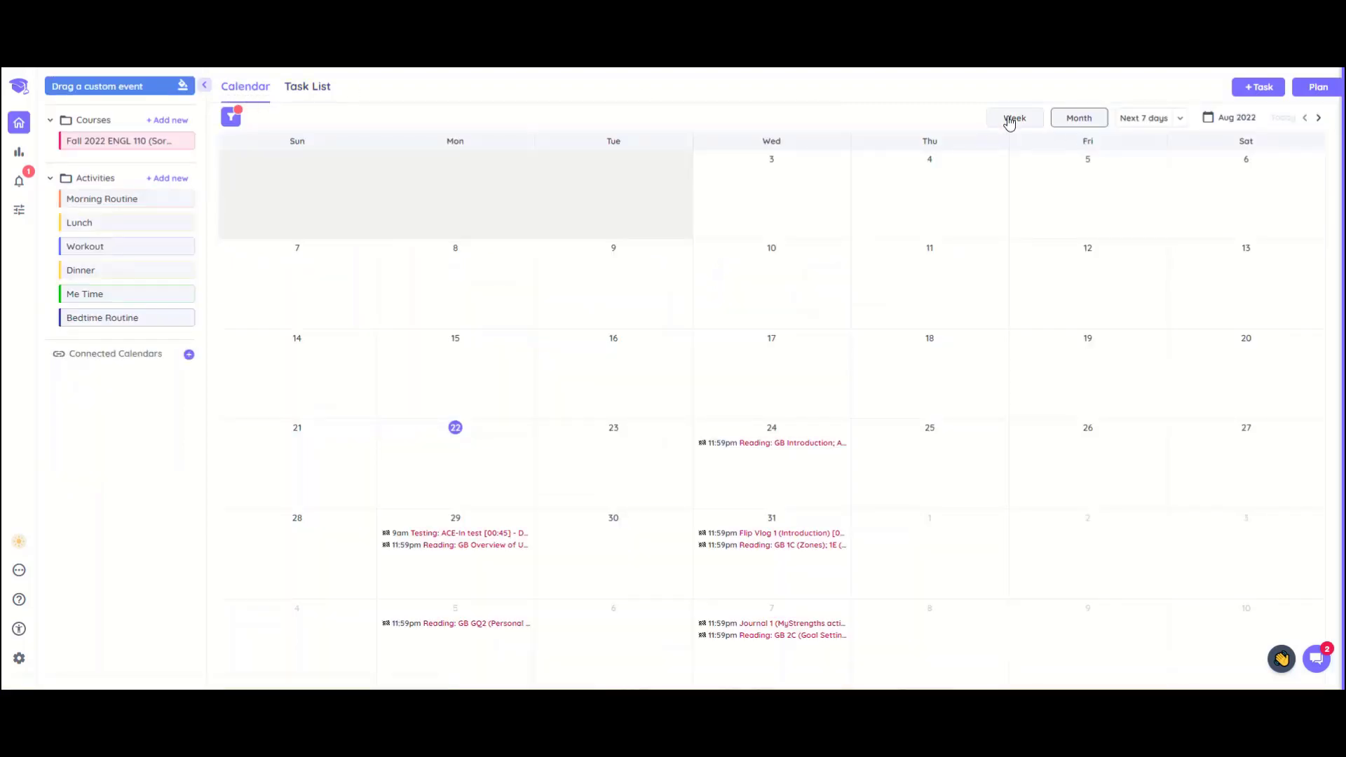
{"action": "left_click", "coordinate": [1010, 121]}
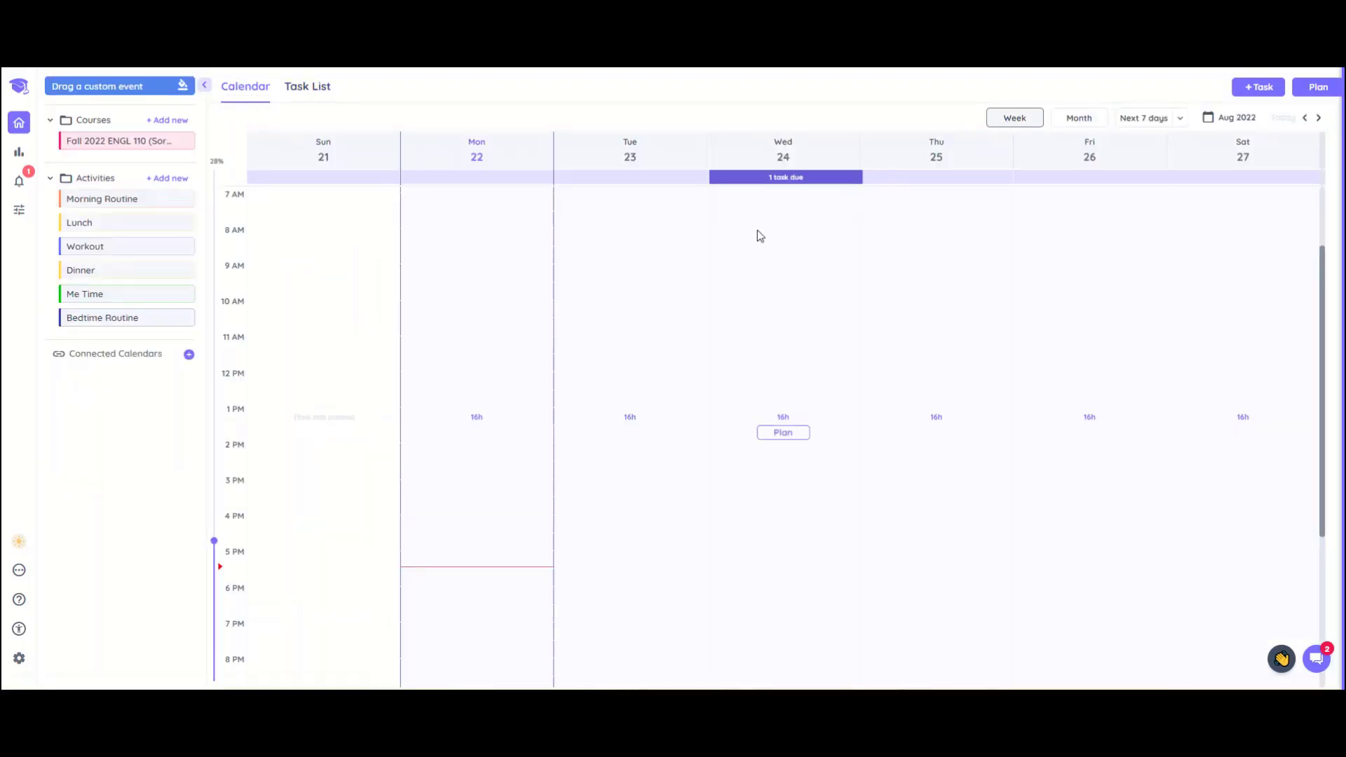
{"action": "left_click", "coordinate": [1319, 119]}
{"action": "left_click", "coordinate": [1318, 119]}
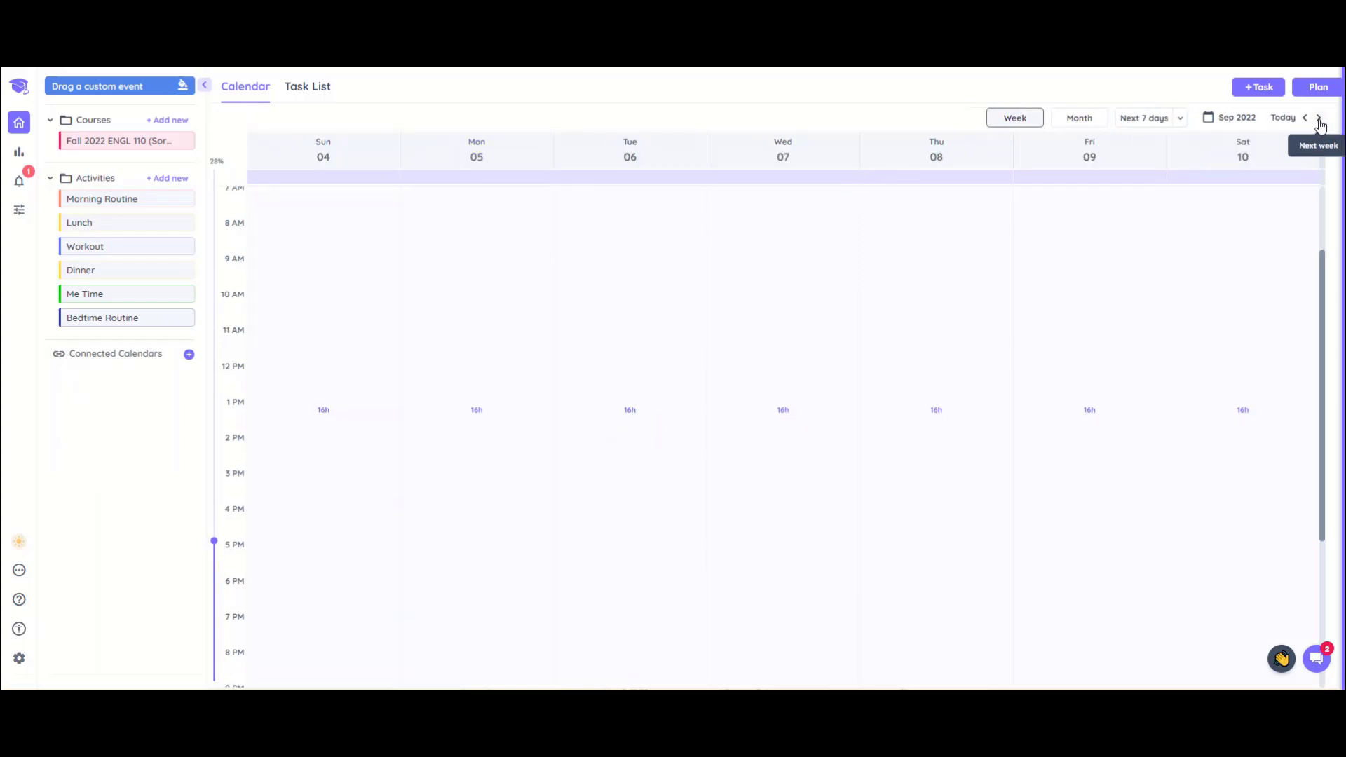
{"action": "left_click", "coordinate": [1319, 119]}
{"action": "left_click", "coordinate": [1319, 119]}
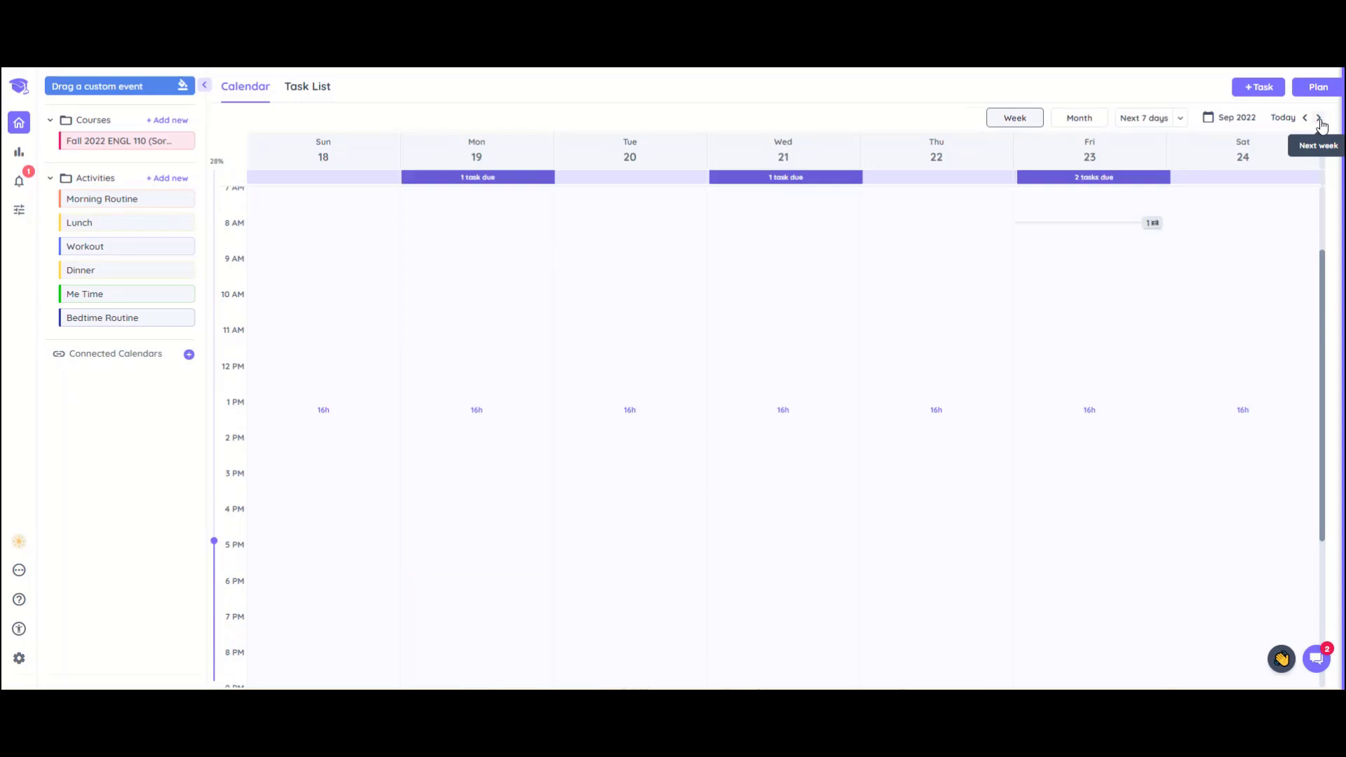
{"action": "left_click", "coordinate": [1319, 119]}
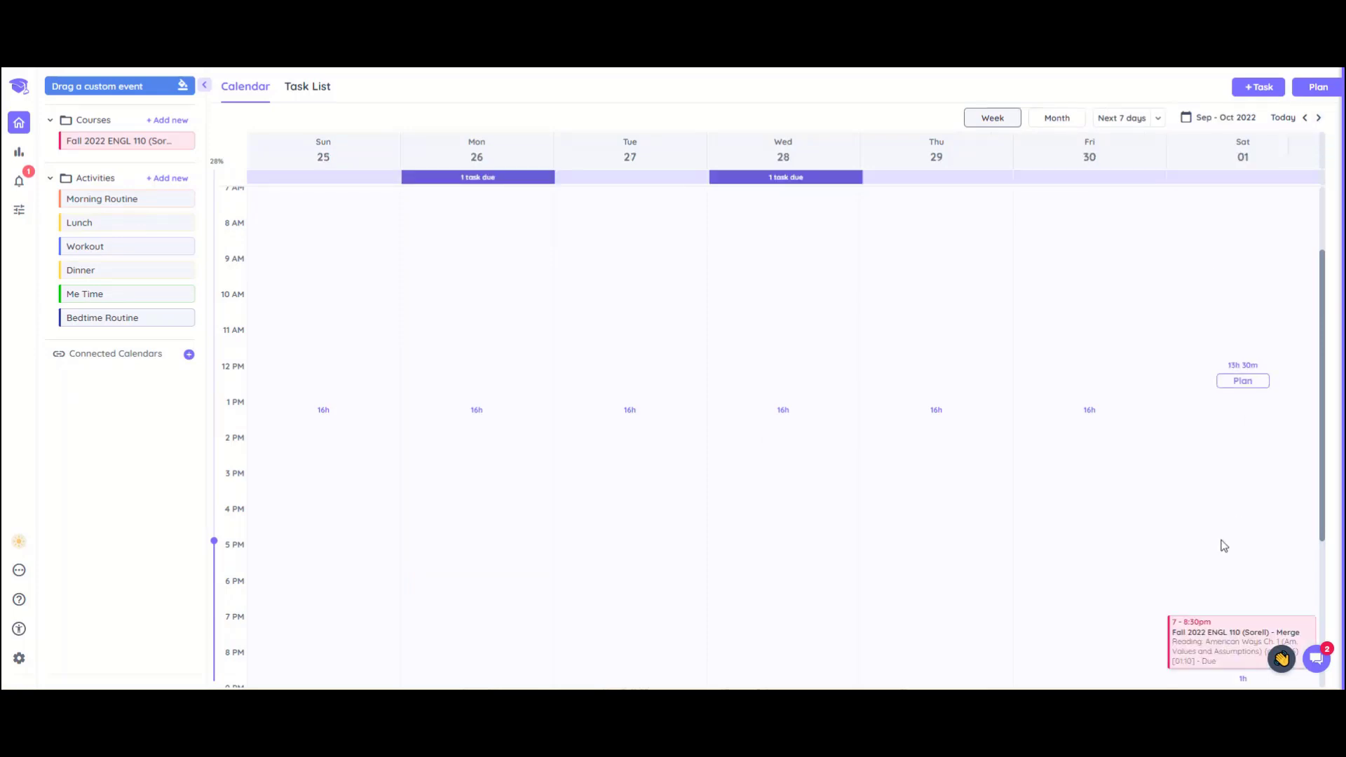
Open the American Ways Ch. 1 study block planned for Oct 1 at 7:00pm and start its timer.
{"action": "scroll", "coordinate": [1211, 536], "scroll_direction": "down", "scroll_amount": 2}
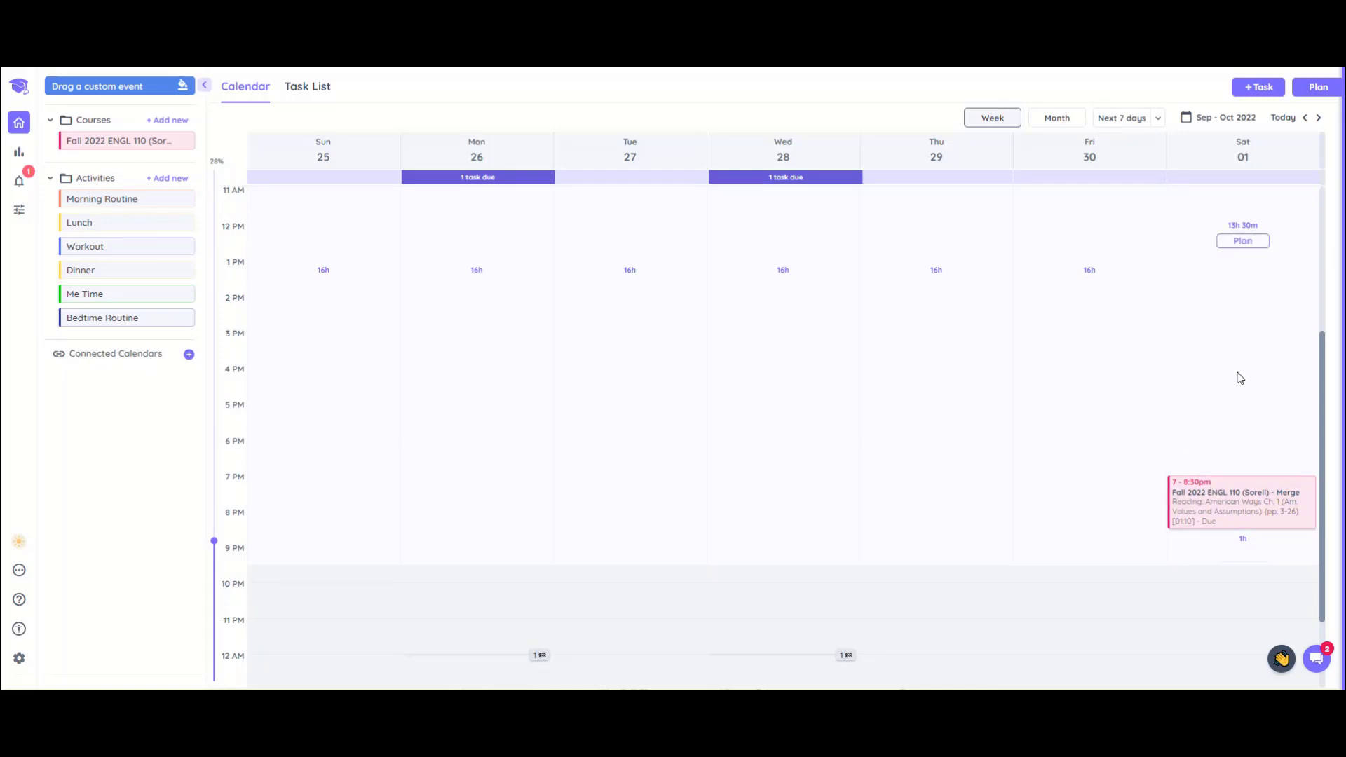
{"action": "left_click", "coordinate": [1215, 507]}
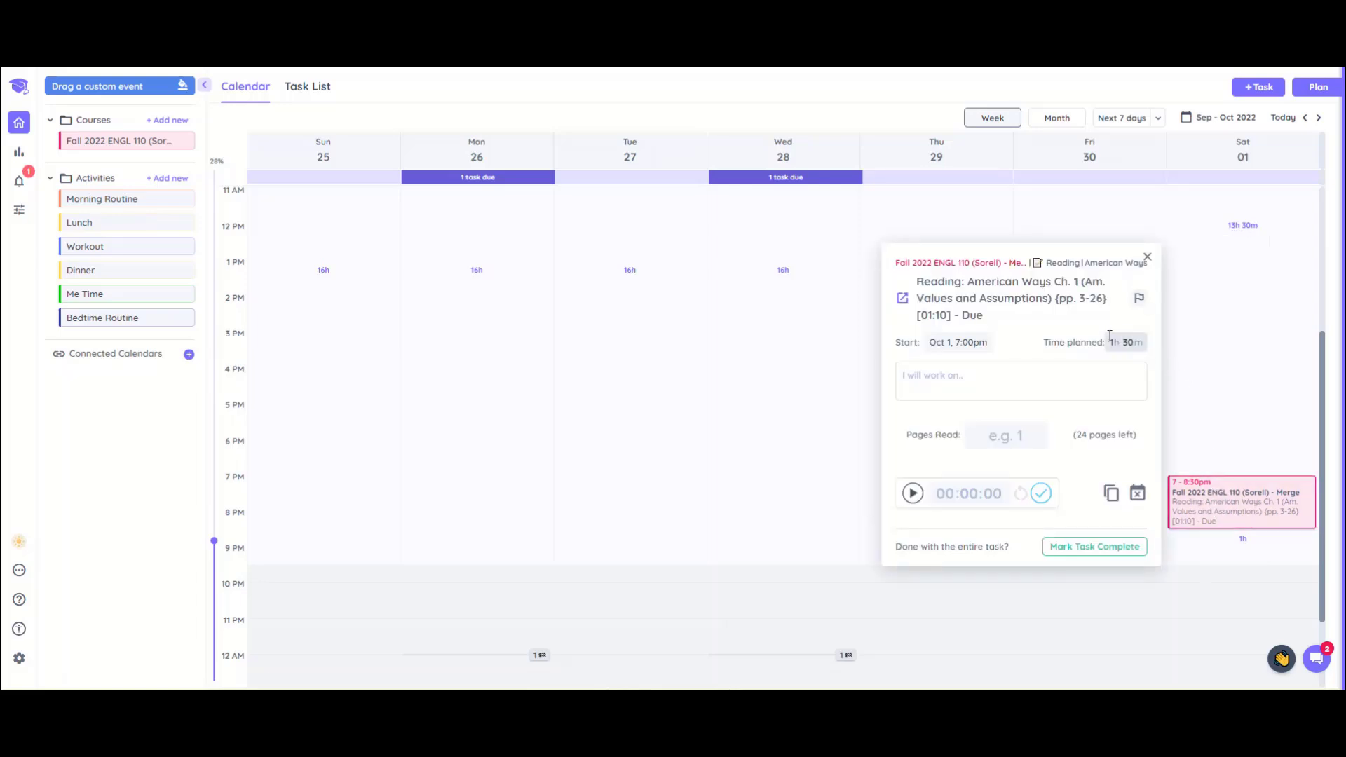
{"action": "left_click", "coordinate": [912, 493]}
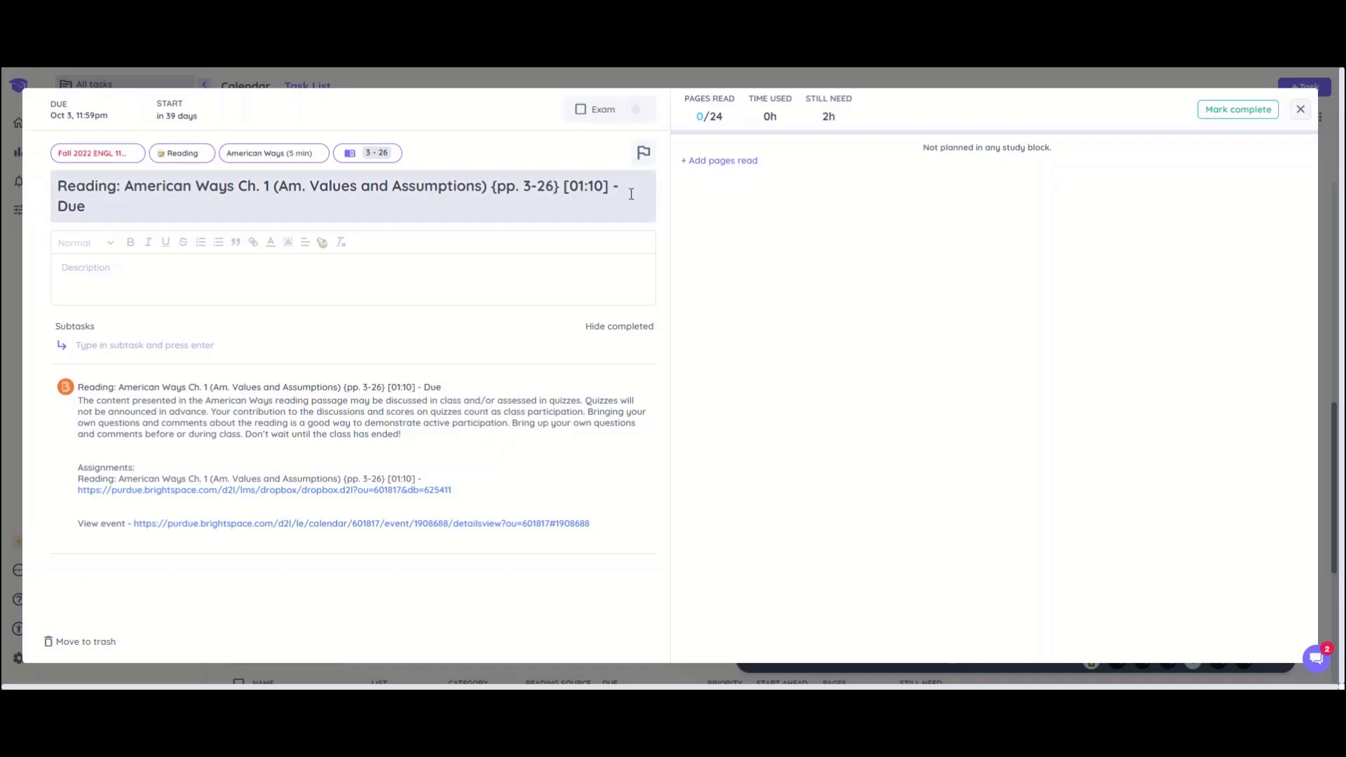
Add a pages-read entry to the American Ways Ch. 1 task with 1h 10m planned, 01:10:00 actual time and 23 pages read.
{"action": "left_click", "coordinate": [733, 161]}
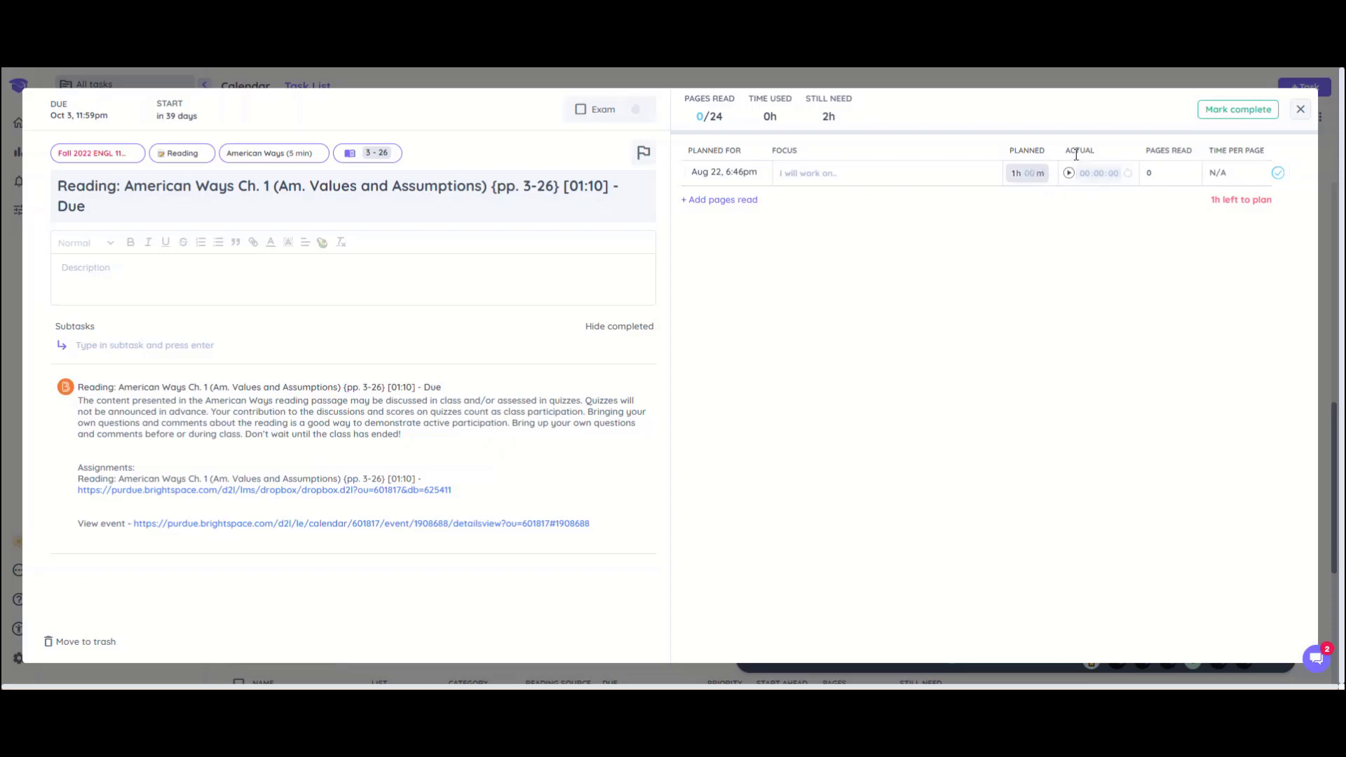
{"action": "type", "text": "10"}
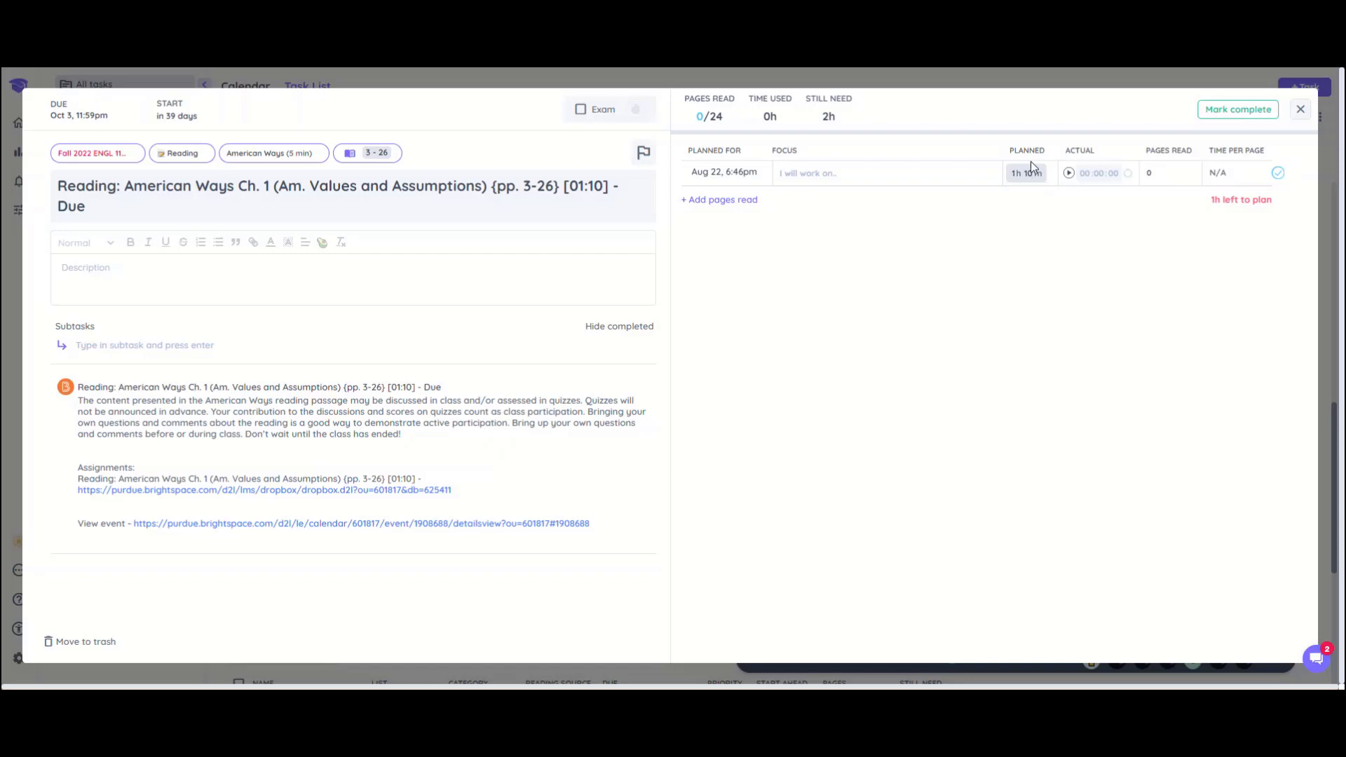
{"action": "left_click", "coordinate": [1086, 172]}
{"action": "type", "text": "1:10:00"}
{"action": "left_click", "coordinate": [1153, 175]}
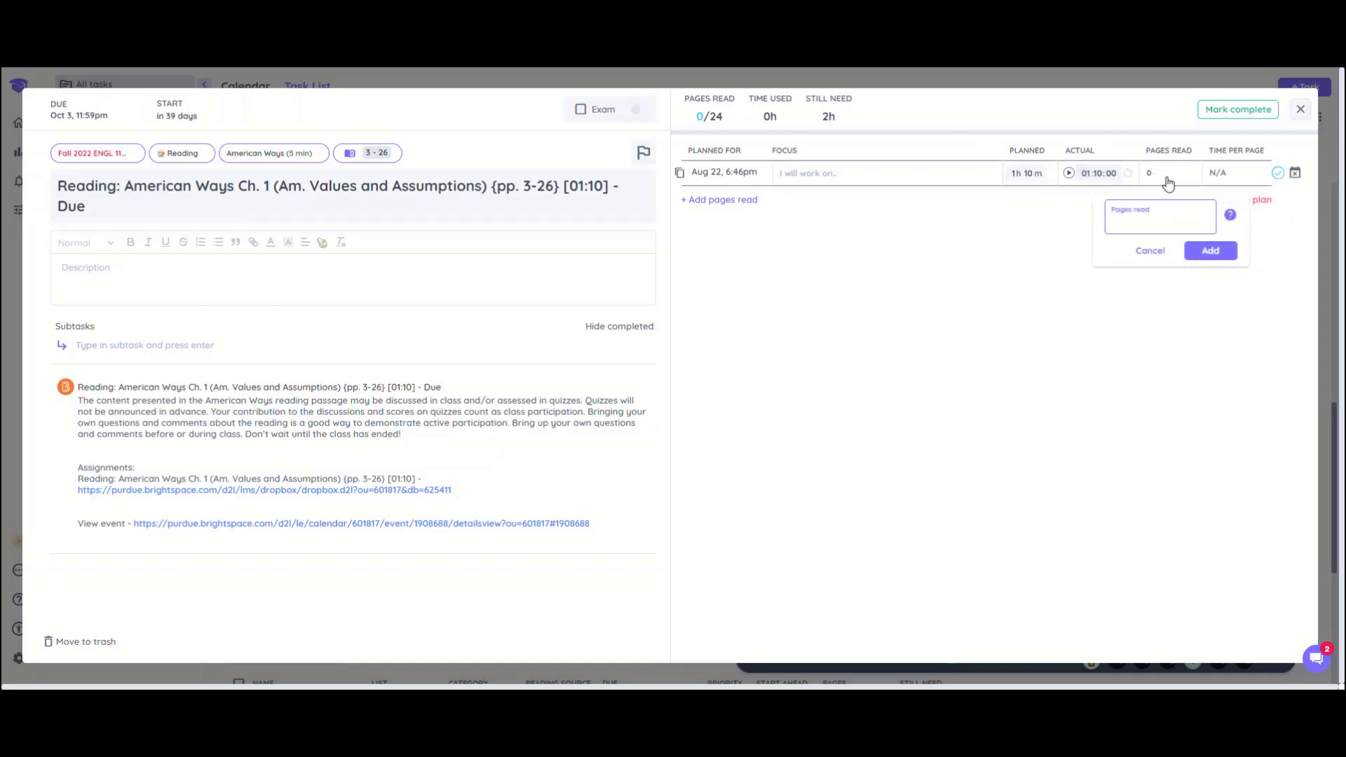
{"action": "type", "text": "23"}
{"action": "left_click", "coordinate": [1207, 254]}
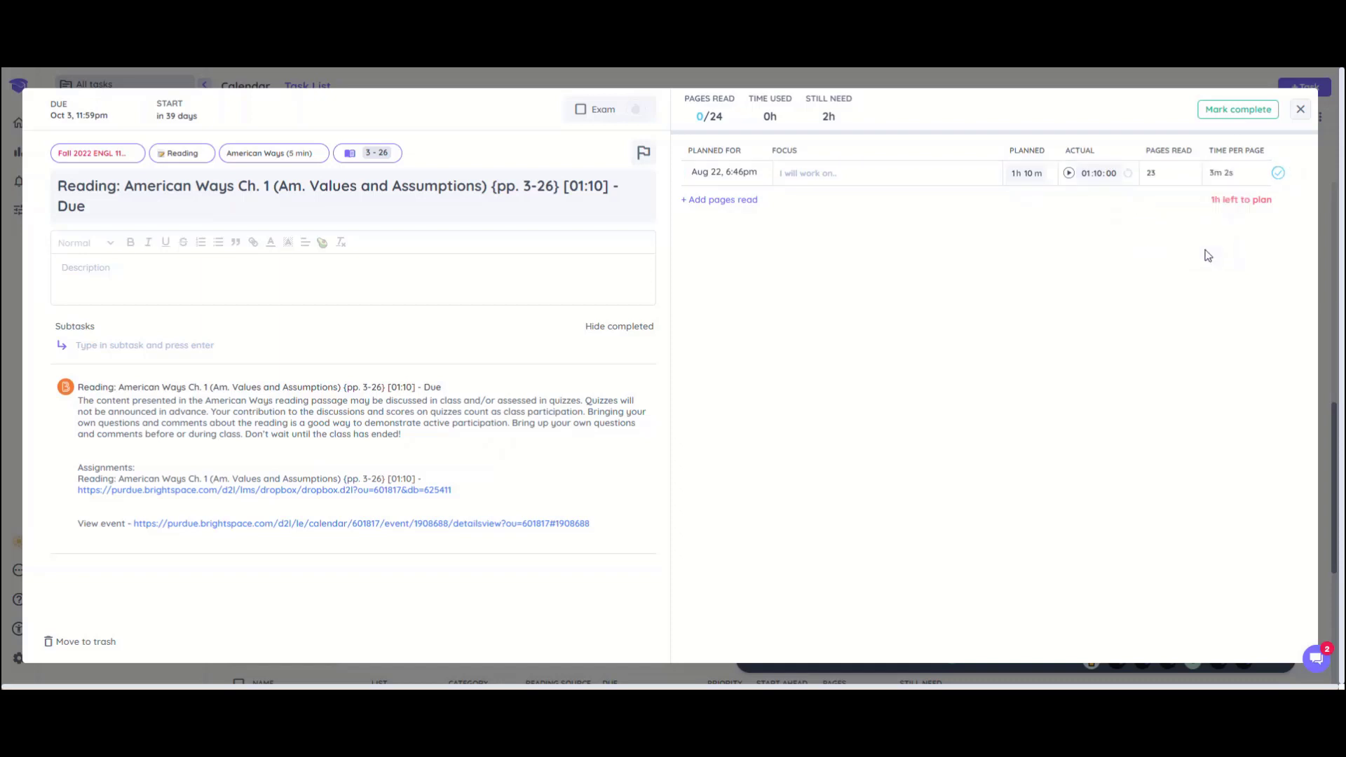
Mark the Aug 22 reading entry as done and use today's average as the new time-per-page estimate.
{"action": "left_click", "coordinate": [1278, 174]}
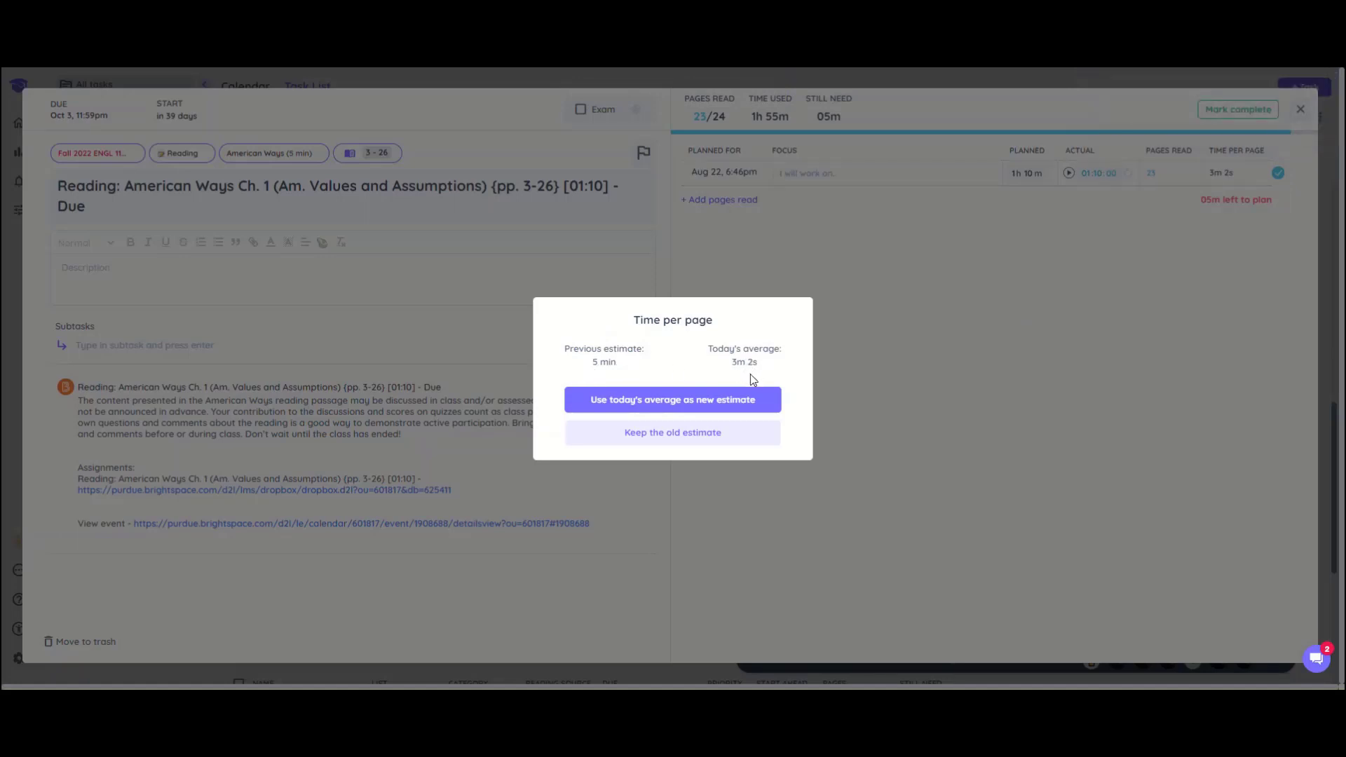
{"action": "left_click", "coordinate": [641, 403]}
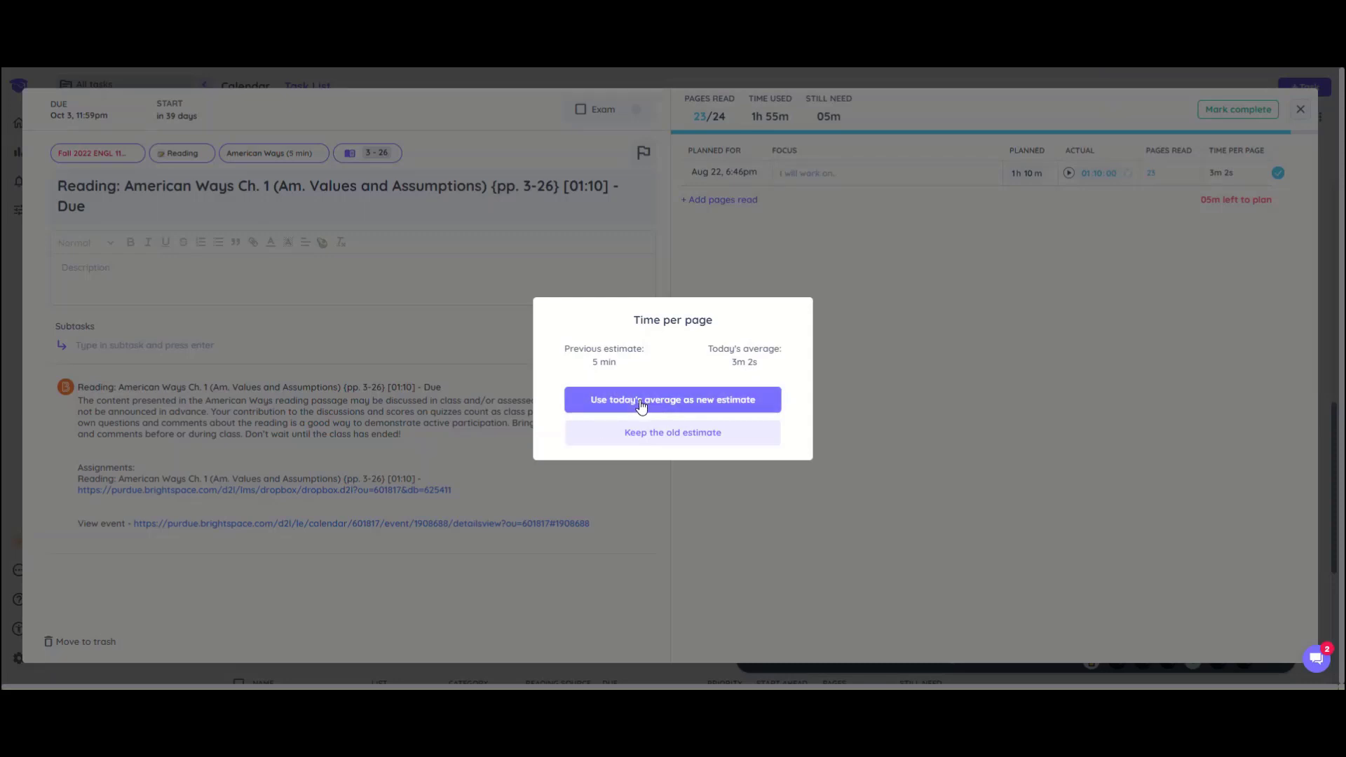